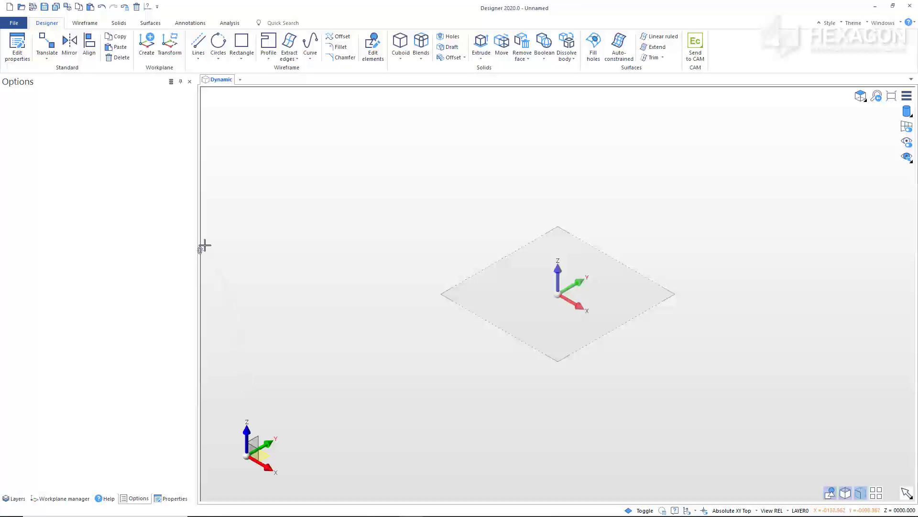
Step: Set up a blue cylinder defined by three points, with the Boolean mode set to None
{"action": "left_click", "coordinate": [120, 23]}
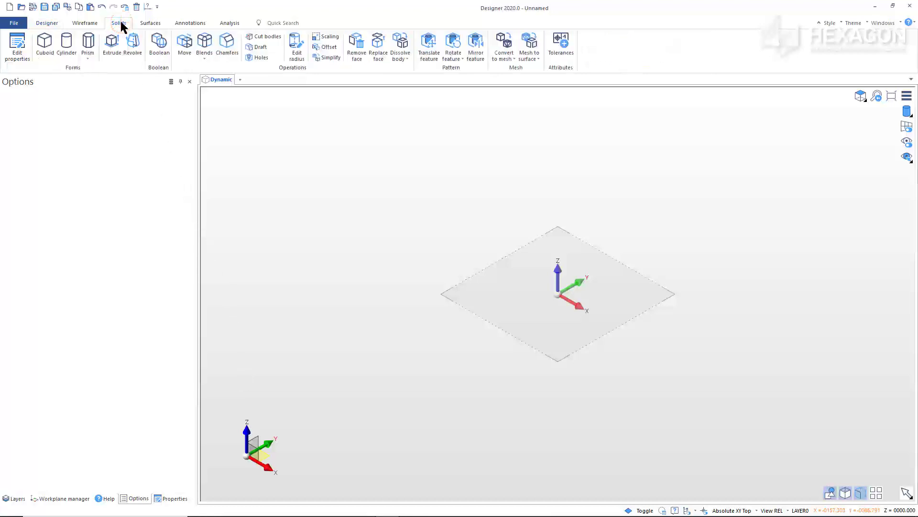
{"action": "left_click", "coordinate": [69, 43]}
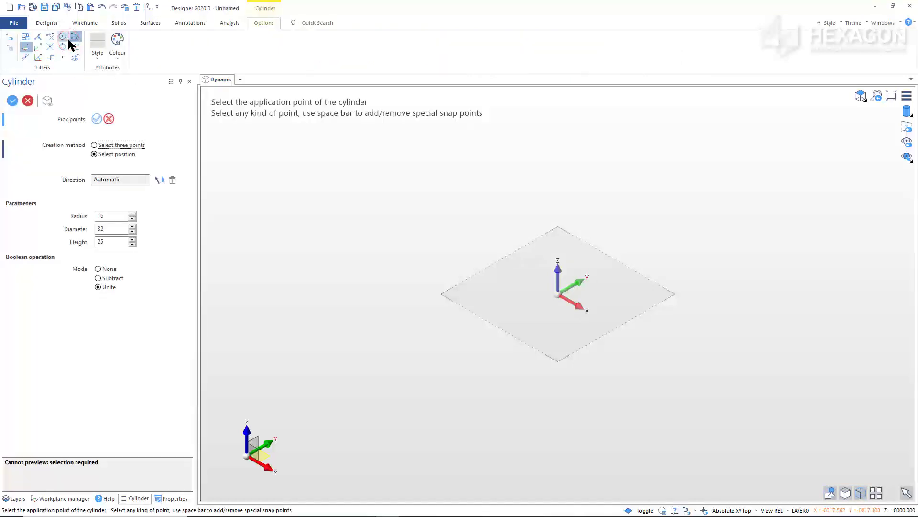
{"action": "left_click", "coordinate": [77, 37]}
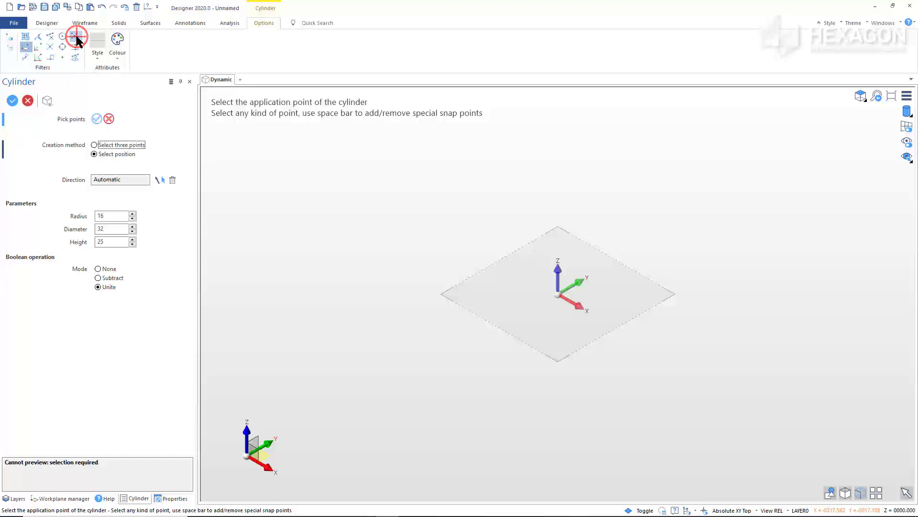
{"action": "left_click", "coordinate": [118, 40]}
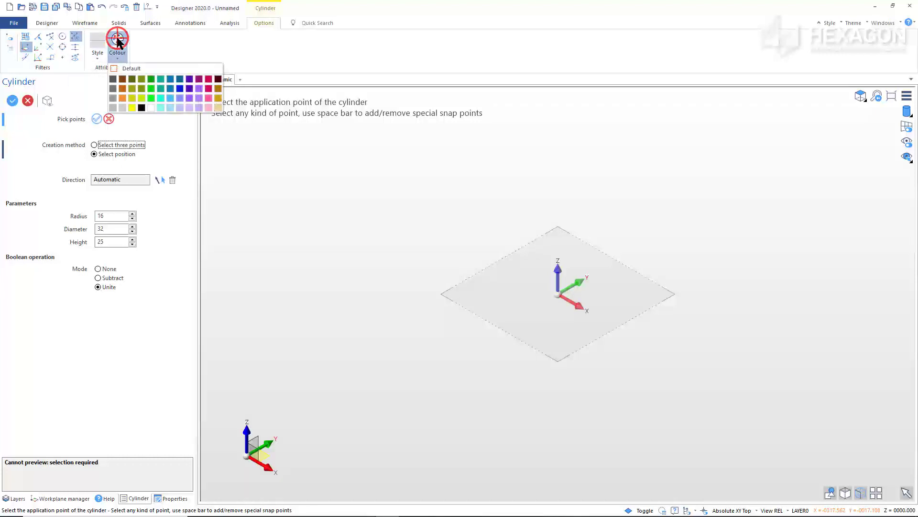
{"action": "left_click", "coordinate": [180, 89]}
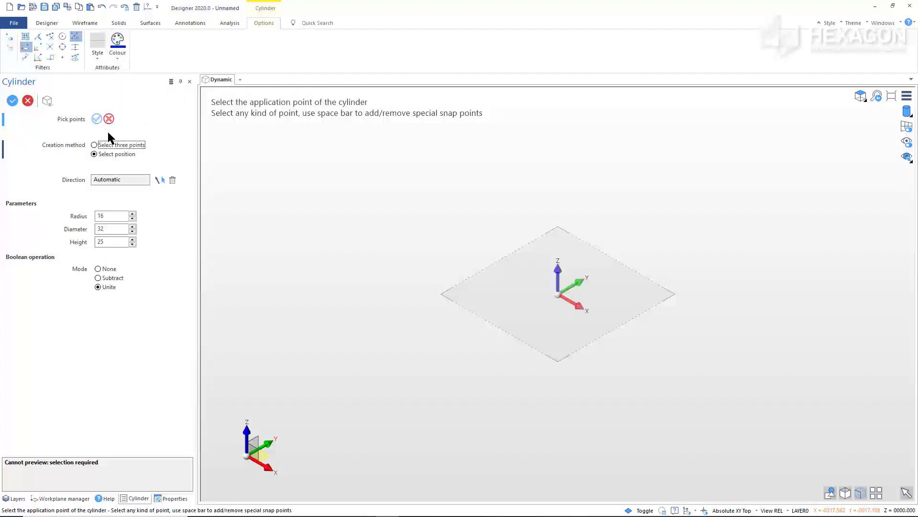
{"action": "left_click", "coordinate": [94, 145]}
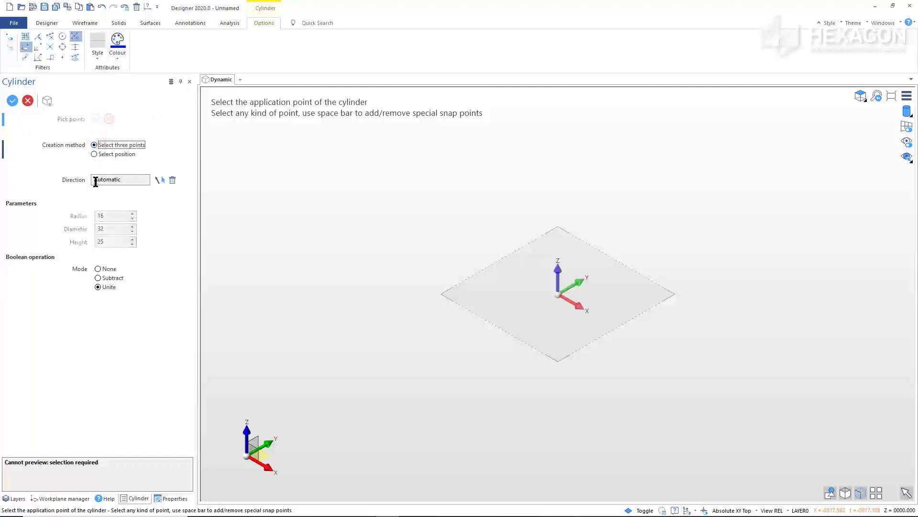
{"action": "left_click", "coordinate": [98, 269]}
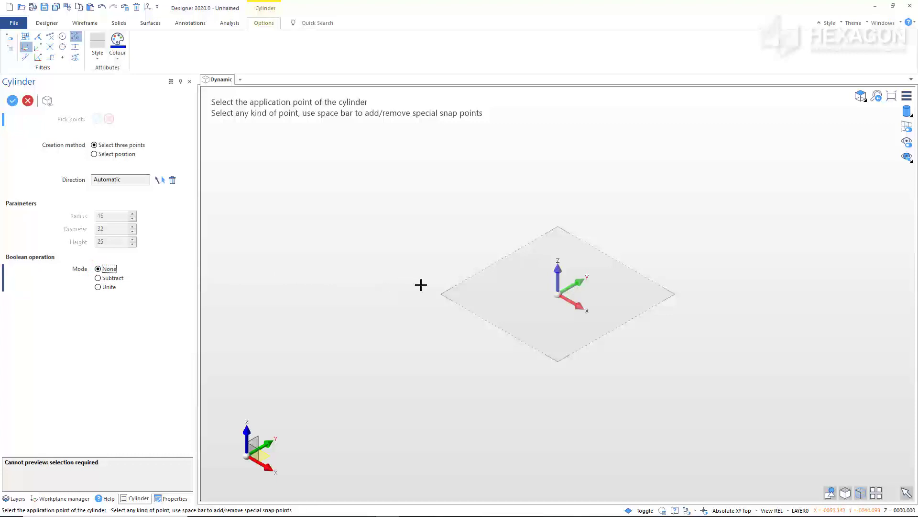
Step: Create the cylinder at the workplane origin with a radius of 125, extending 5 downward
{"action": "left_click", "coordinate": [556, 294]}
{"action": "left_click", "coordinate": [557, 295]}
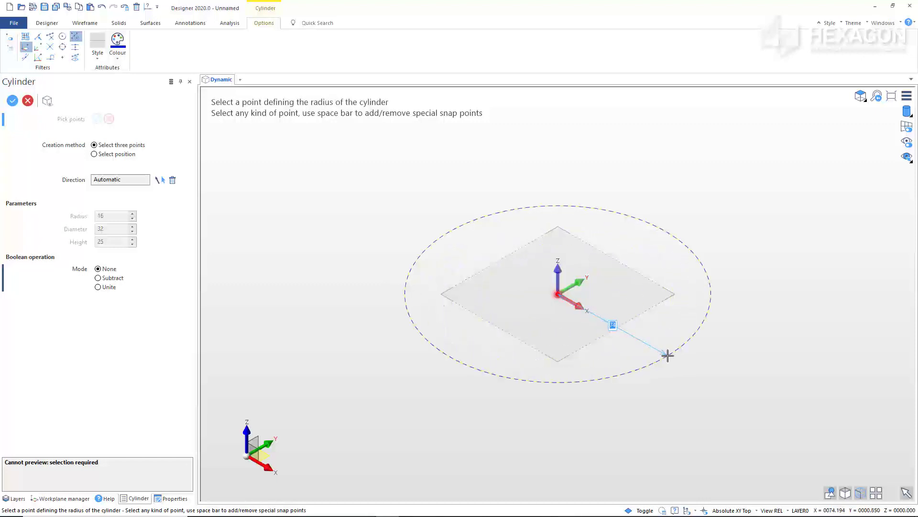
{"action": "type", "text": "125"}
{"action": "key", "text": "Return"}
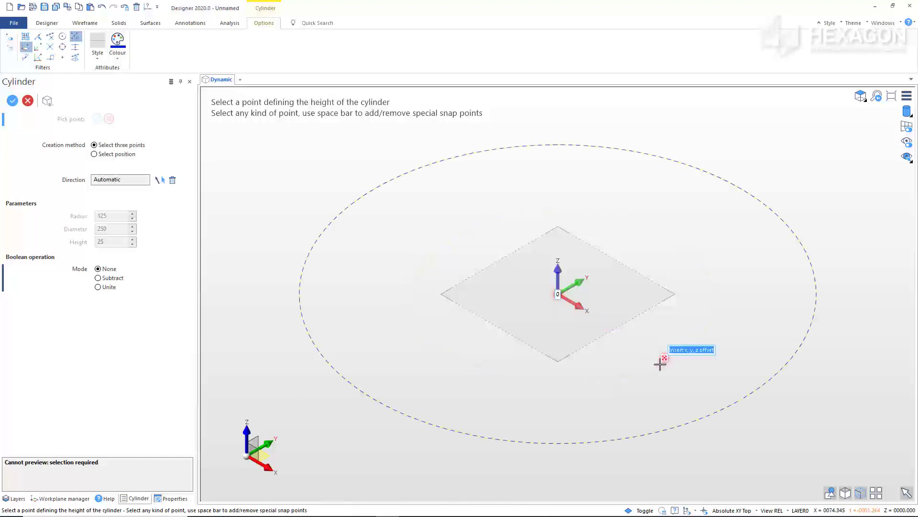
{"action": "left_click", "coordinate": [665, 358]}
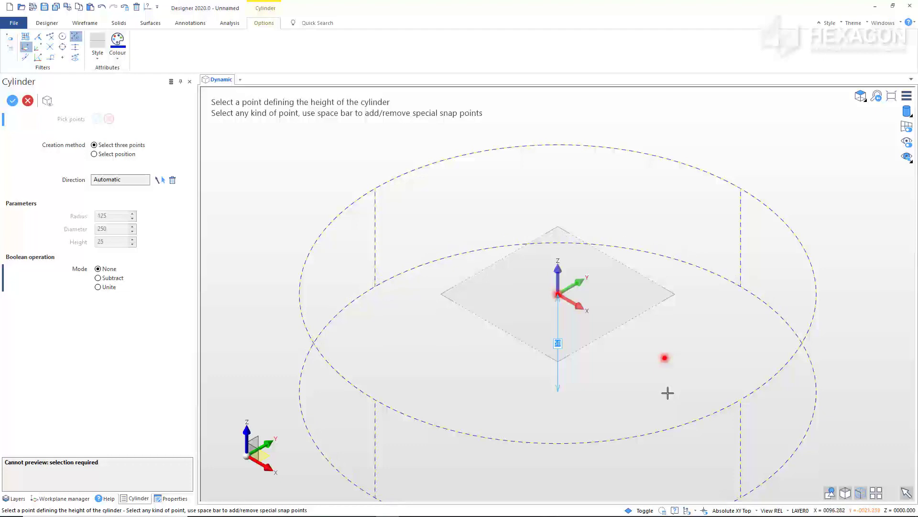
{"action": "type", "text": "5"}
{"action": "key", "text": "Return"}
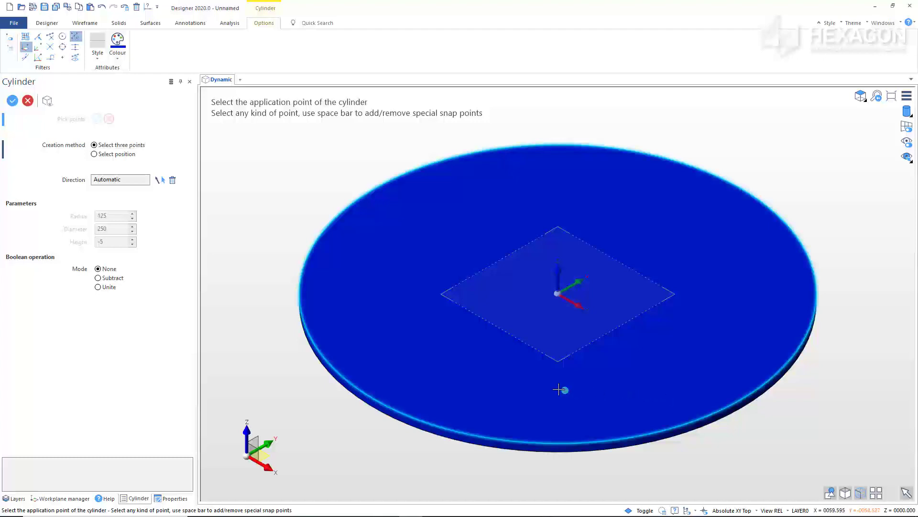
Step: Unite a coaxial cylinder of radius 150 with the disc, extending 20 downward from the centre of its underside
{"action": "left_click", "coordinate": [97, 287]}
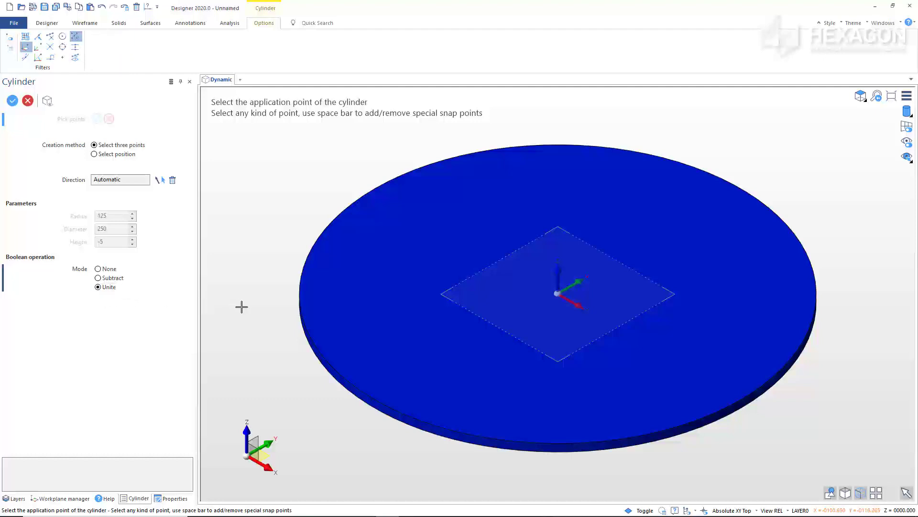
{"action": "middle_click_drag", "start_coordinate": [252, 293], "coordinate": [257, 257]}
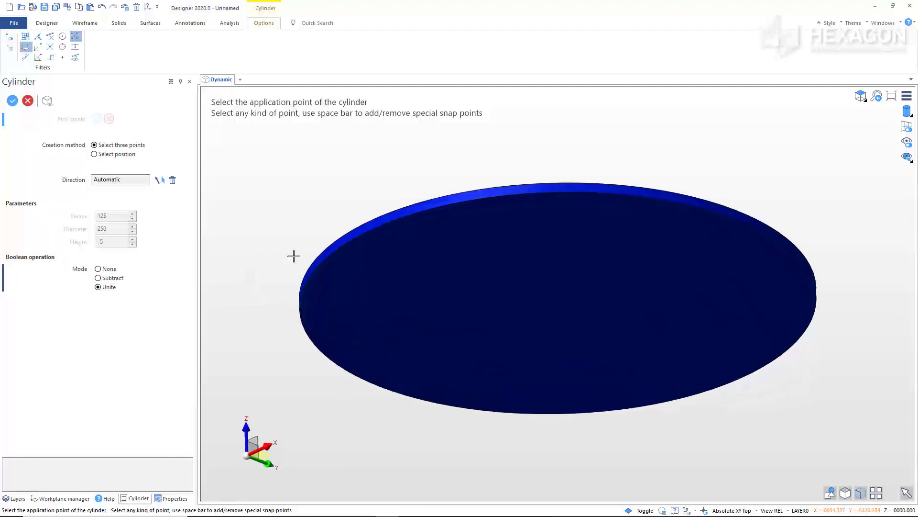
{"action": "left_click", "coordinate": [328, 258]}
{"action": "left_click", "coordinate": [557, 303]}
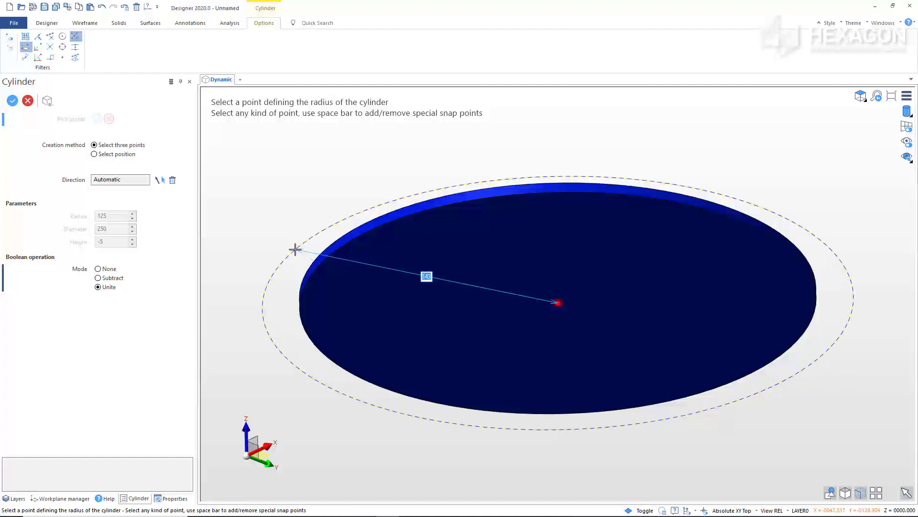
{"action": "type", "text": "150"}
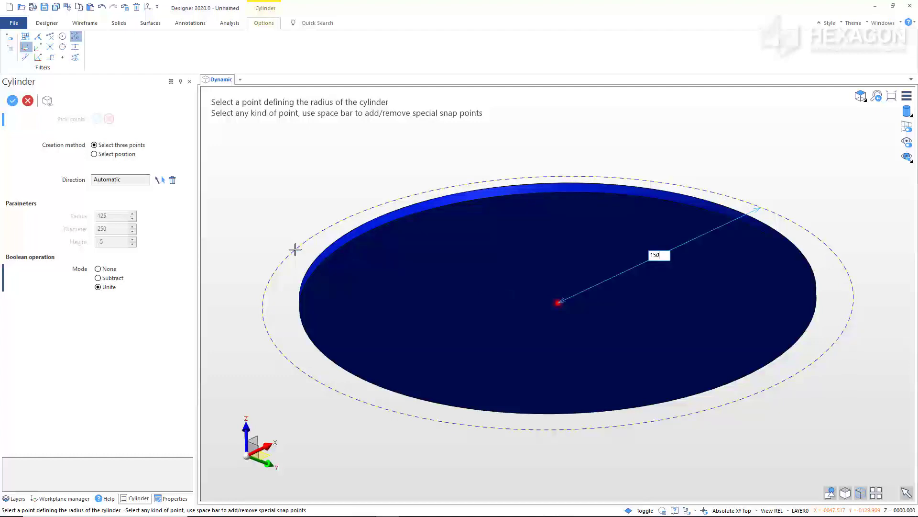
{"action": "key", "text": "Return"}
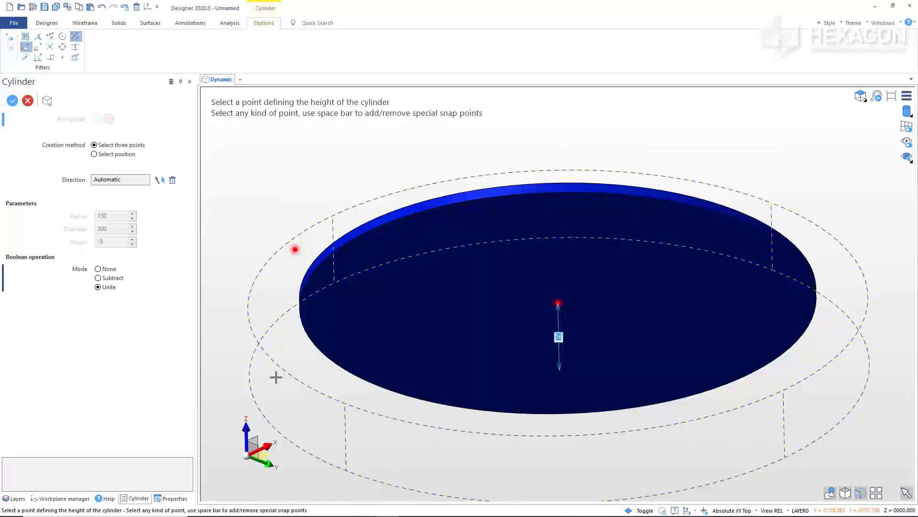
{"action": "type", "text": "20"}
{"action": "key", "text": "Return"}
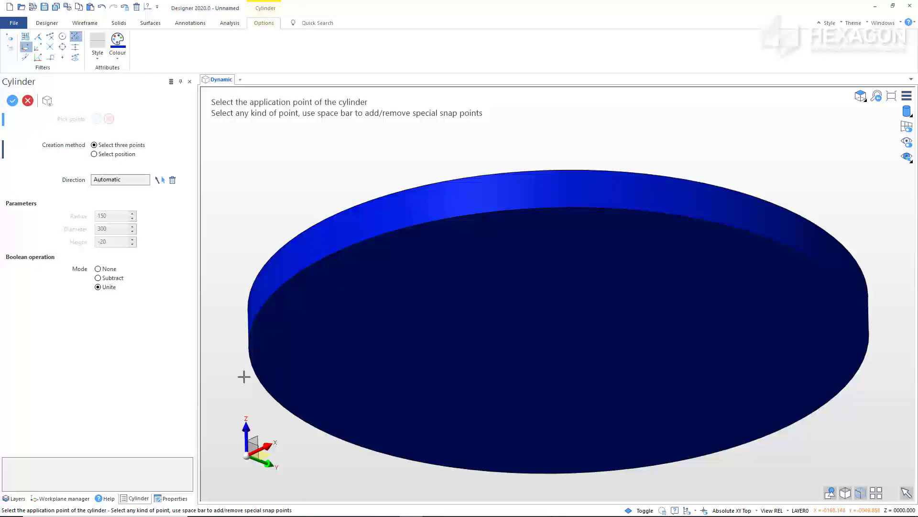
Step: Unite a radius 20 cylinder centred on the larger disc's upper outer edge at X 150, reaching down to the disc's underside
{"action": "middle_click_drag", "start_coordinate": [303, 172], "coordinate": [297, 220]}
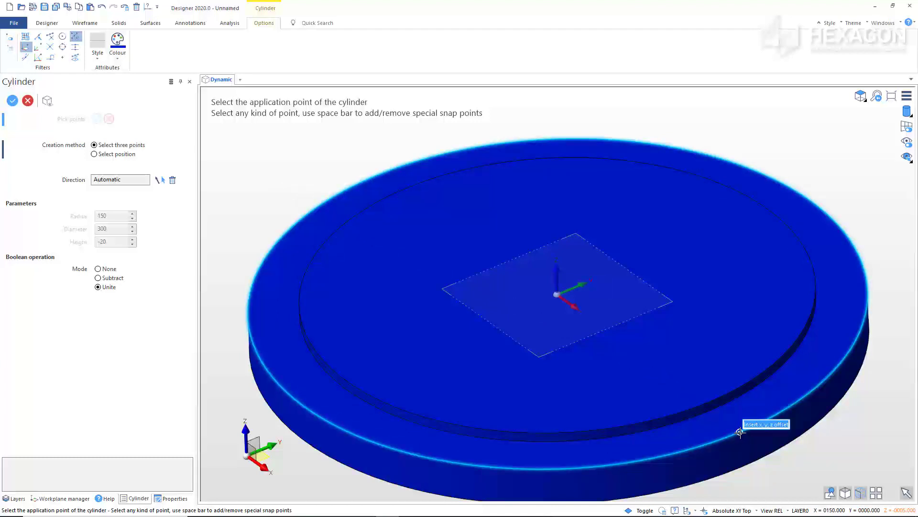
{"action": "left_click", "coordinate": [741, 432]}
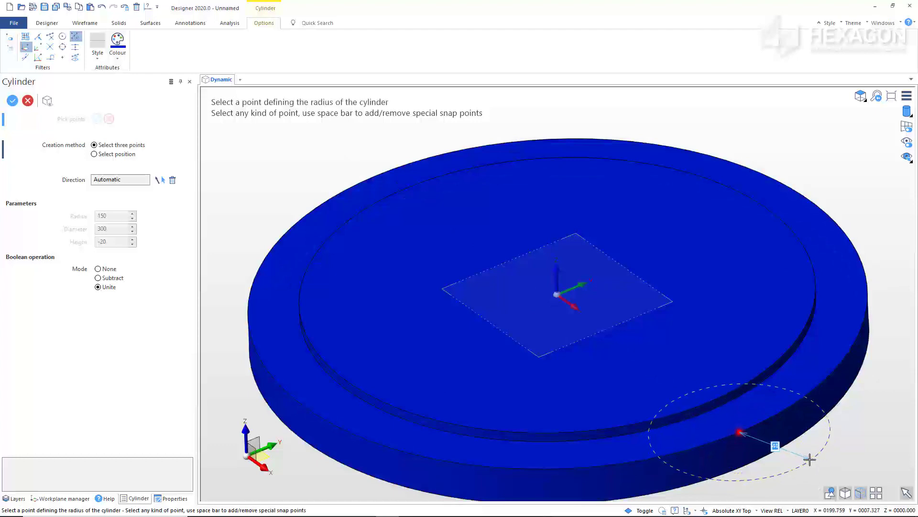
{"action": "type", "text": "20"}
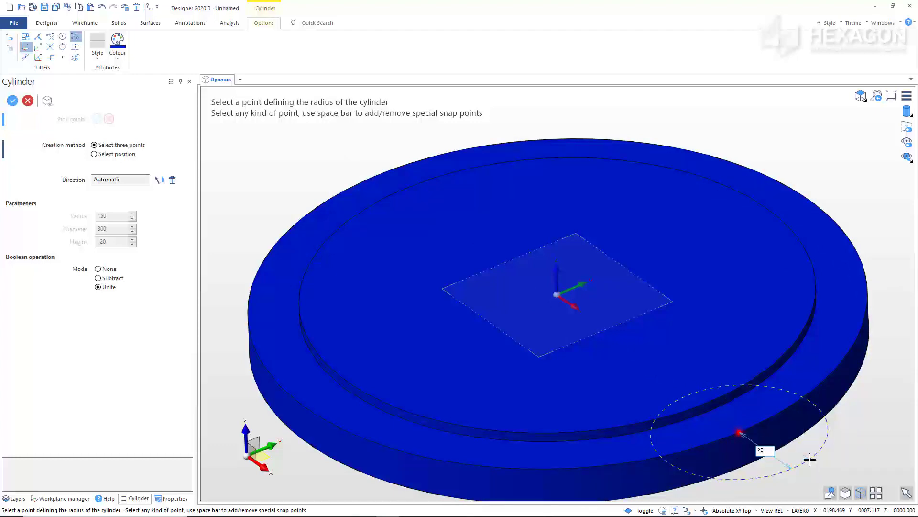
{"action": "key", "text": "Return"}
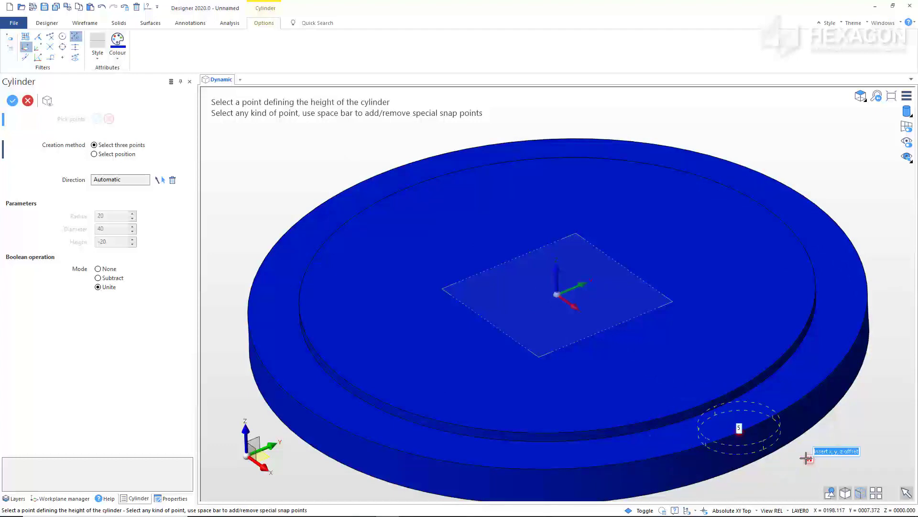
{"action": "left_click", "coordinate": [682, 488]}
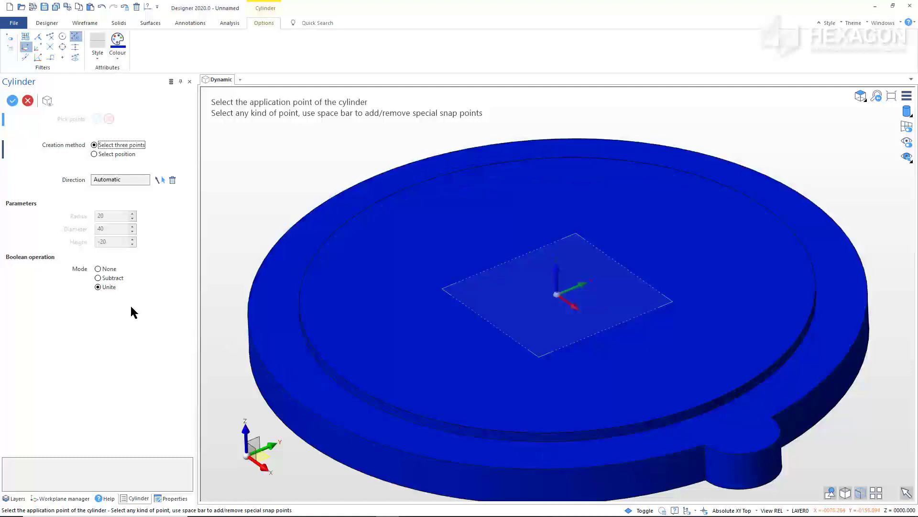
Step: Subtract a radius 8 cylinder from the lug's top centre down to its lower edge to make a through hole
{"action": "left_click", "coordinate": [98, 278]}
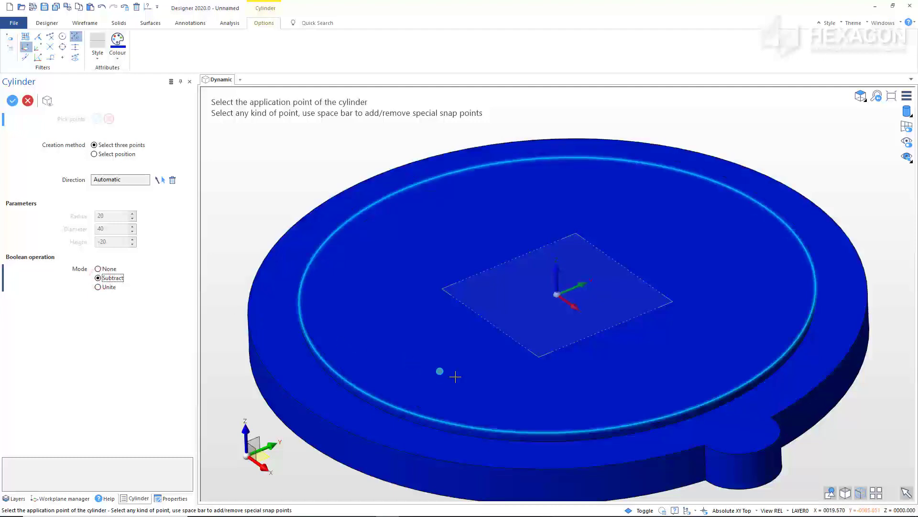
{"action": "left_click", "coordinate": [724, 449]}
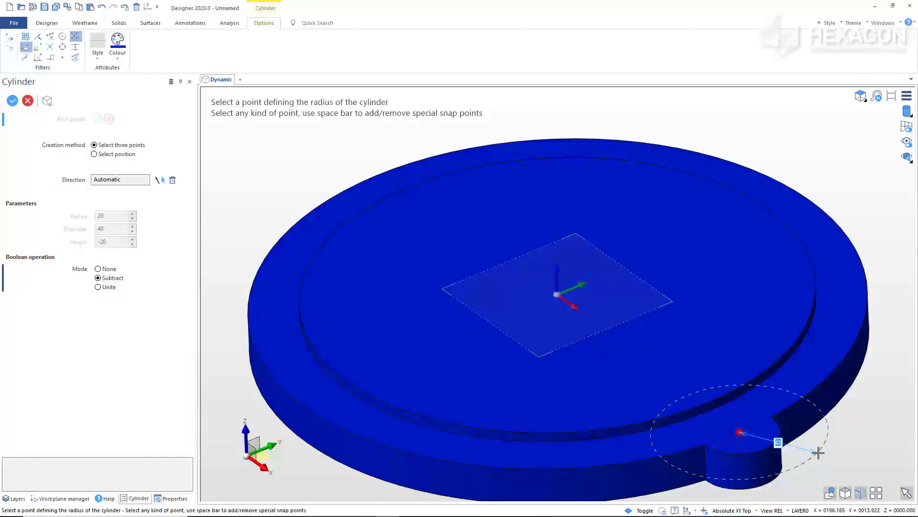
{"action": "type", "text": "8"}
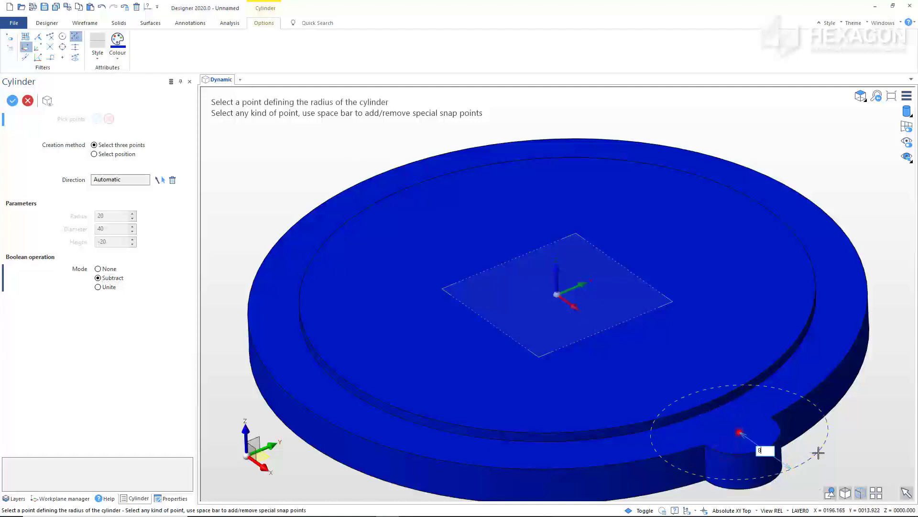
{"action": "key", "text": "Return"}
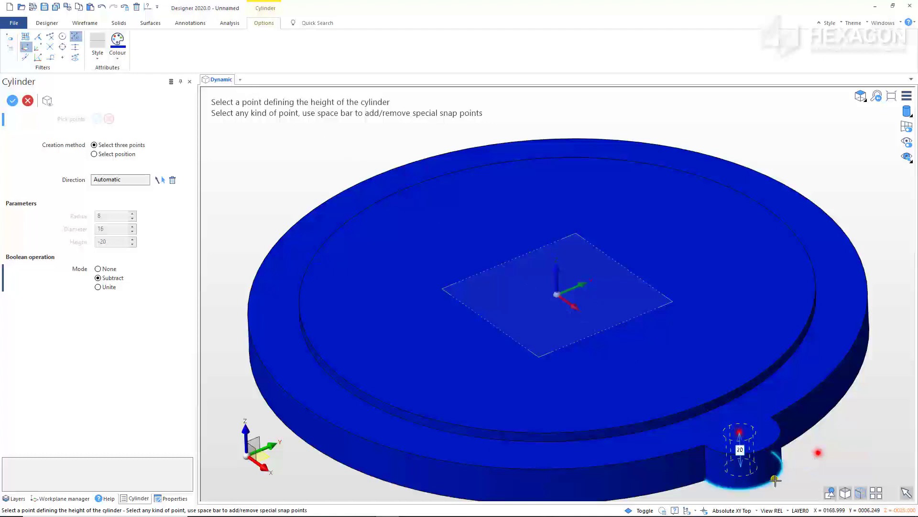
{"action": "left_click", "coordinate": [775, 479]}
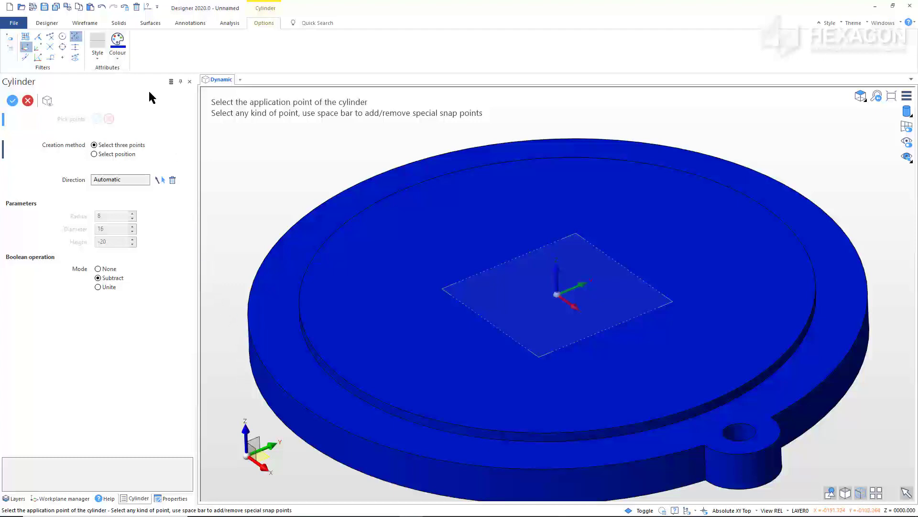
Step: Move the lug's hole and its concentric faces -5 along the X axis, with moving of adjacent faces turned off
{"action": "left_click", "coordinate": [119, 24]}
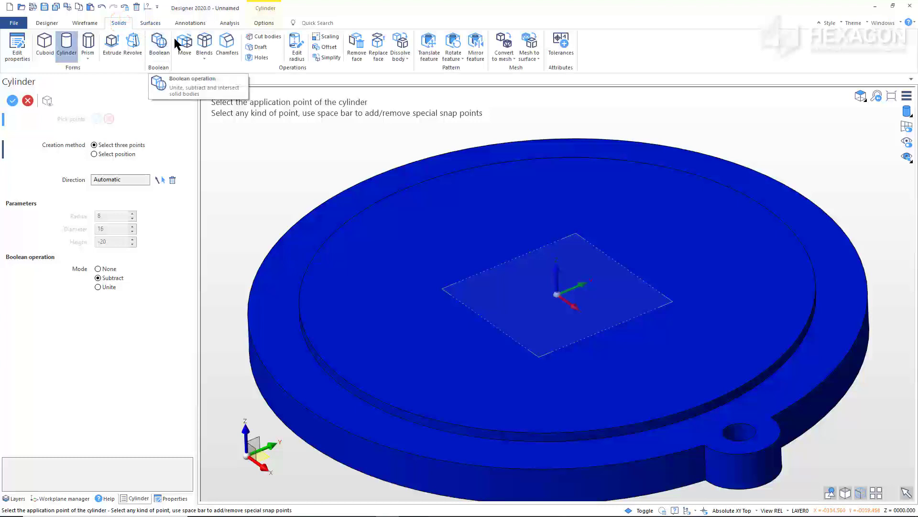
{"action": "left_click", "coordinate": [184, 44]}
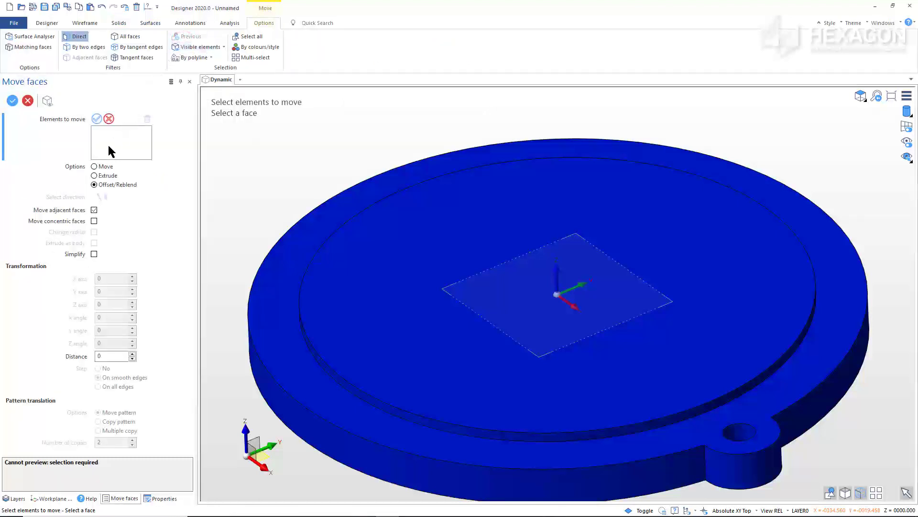
{"action": "left_click", "coordinate": [97, 167]}
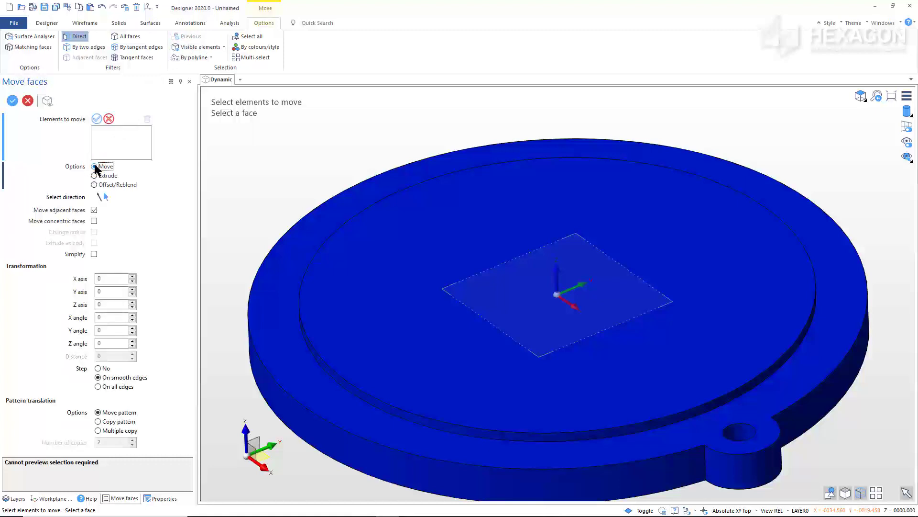
{"action": "left_click", "coordinate": [94, 221]}
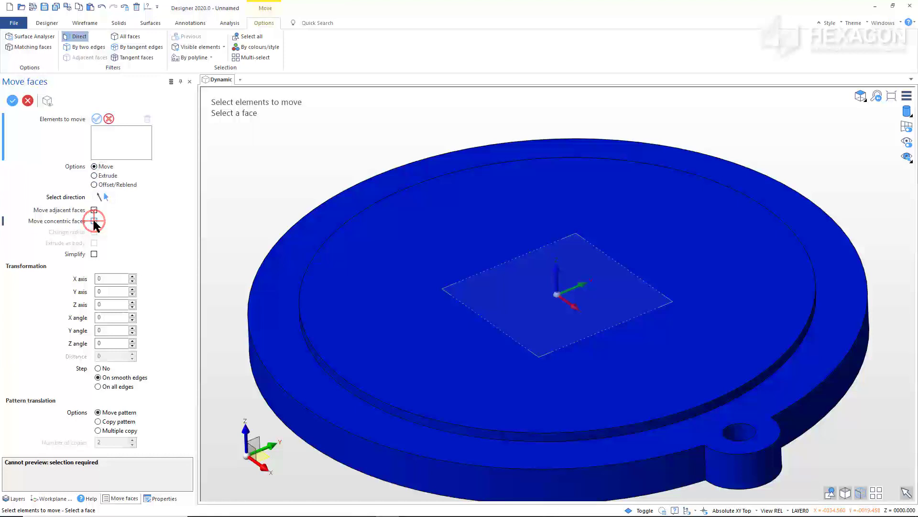
{"action": "left_click", "coordinate": [103, 279]}
{"action": "type", "text": "-5"}
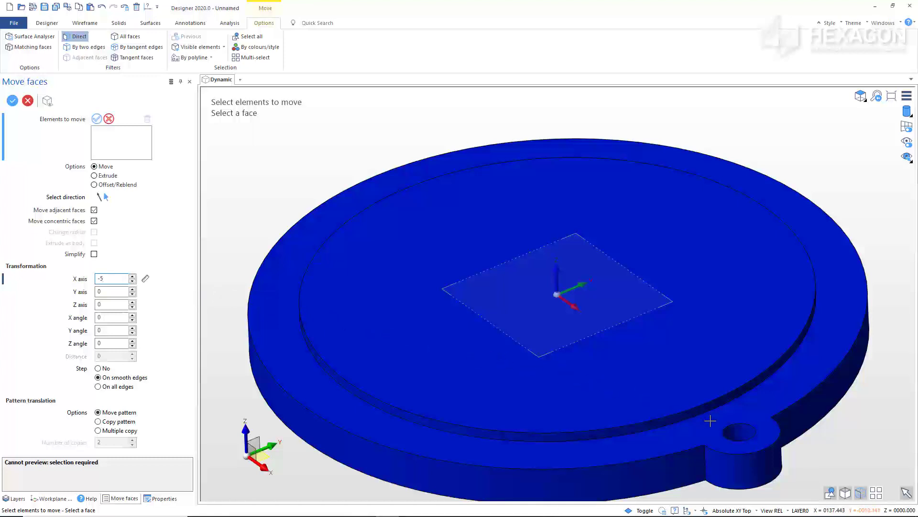
{"action": "left_click", "coordinate": [738, 431]}
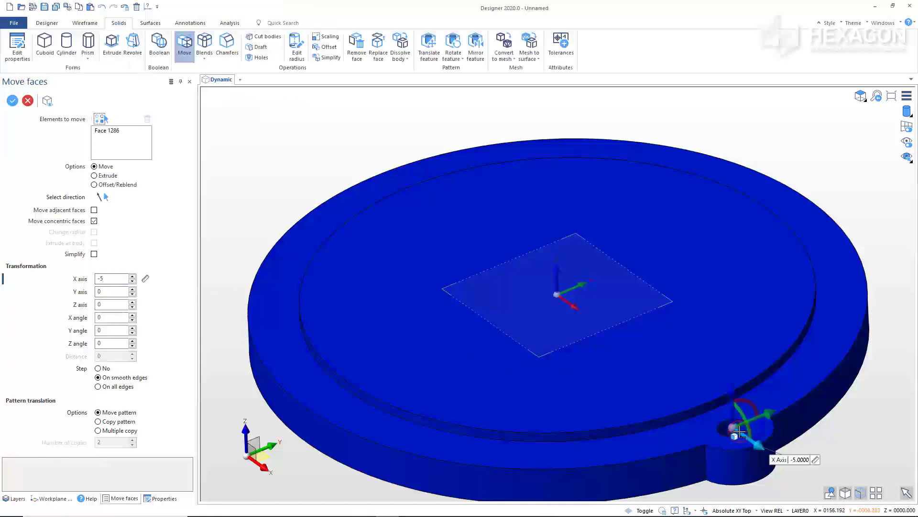
{"action": "left_click", "coordinate": [831, 452]}
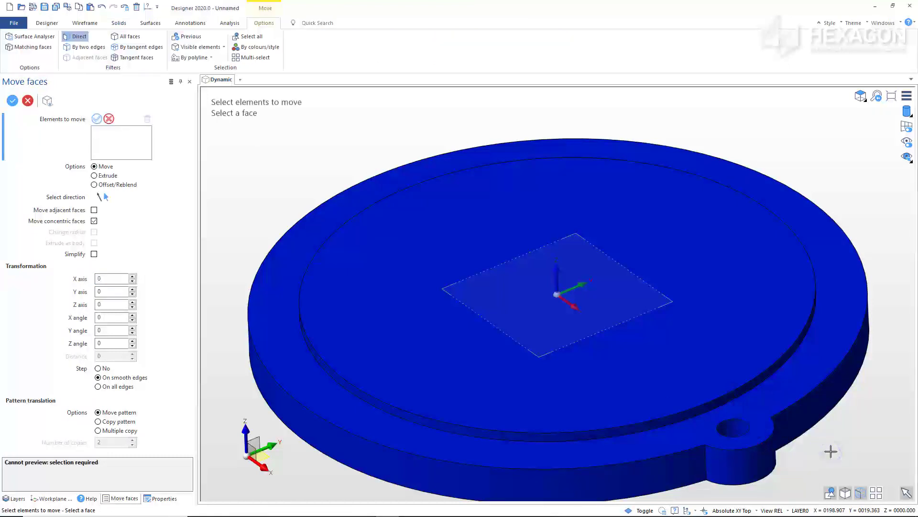
{"action": "right_click", "coordinate": [831, 451]}
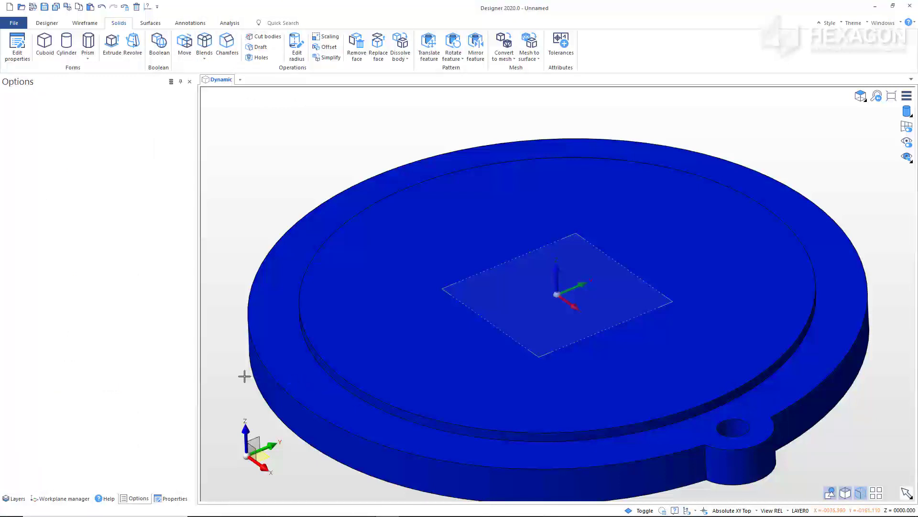
Step: Set up a Rotate feature for the lug and its hole about the plate's centre, with Z as the rotation axis
{"action": "scroll", "coordinate": [244, 375], "scroll_direction": "down", "scroll_amount": 2}
{"action": "scroll", "coordinate": [278, 301], "scroll_direction": "down", "scroll_amount": 3}
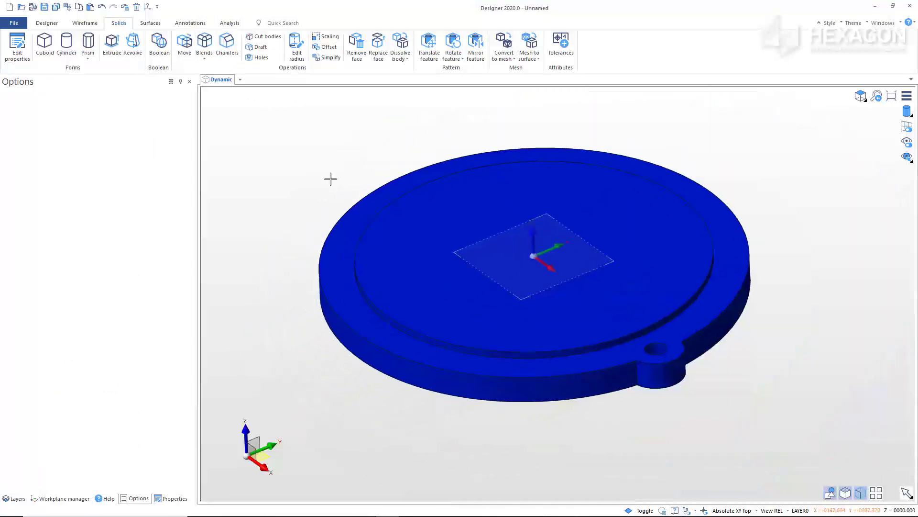
{"action": "left_click", "coordinate": [453, 47]}
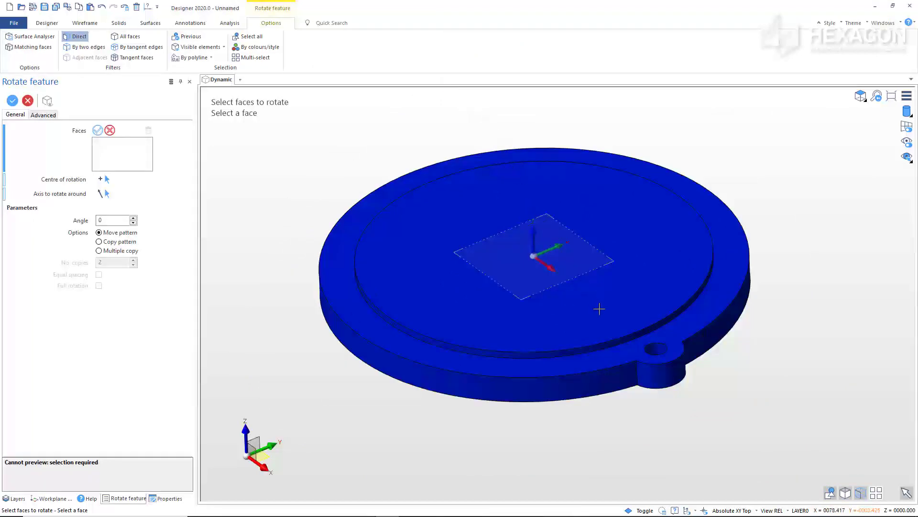
{"action": "left_click", "coordinate": [611, 327]}
{"action": "left_click", "coordinate": [681, 396]}
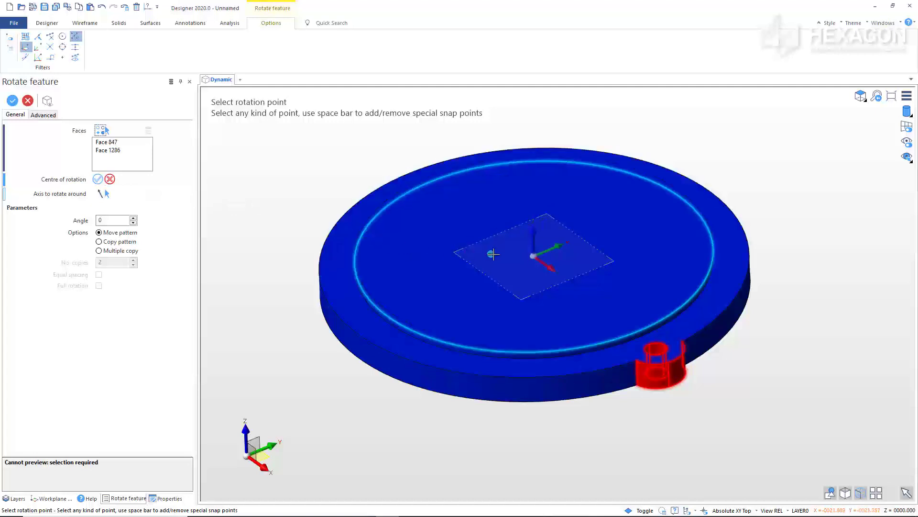
{"action": "left_click", "coordinate": [533, 256]}
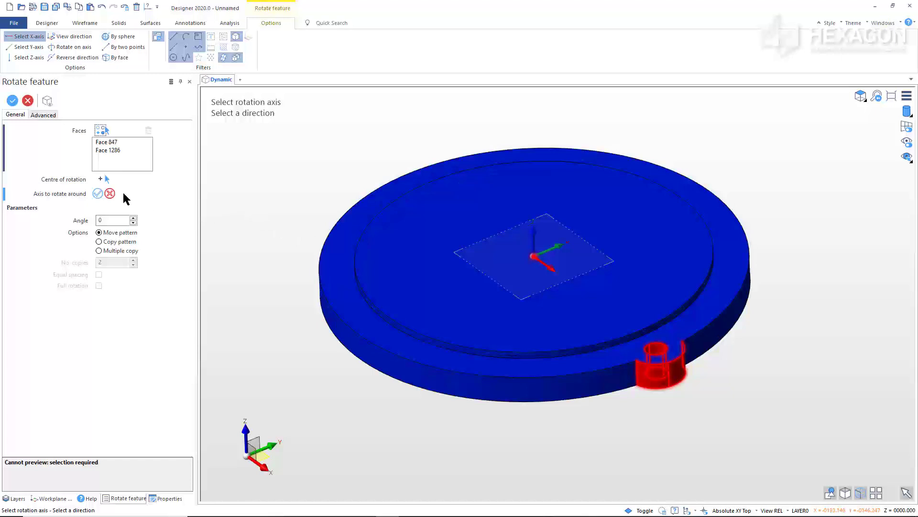
{"action": "left_click", "coordinate": [30, 58]}
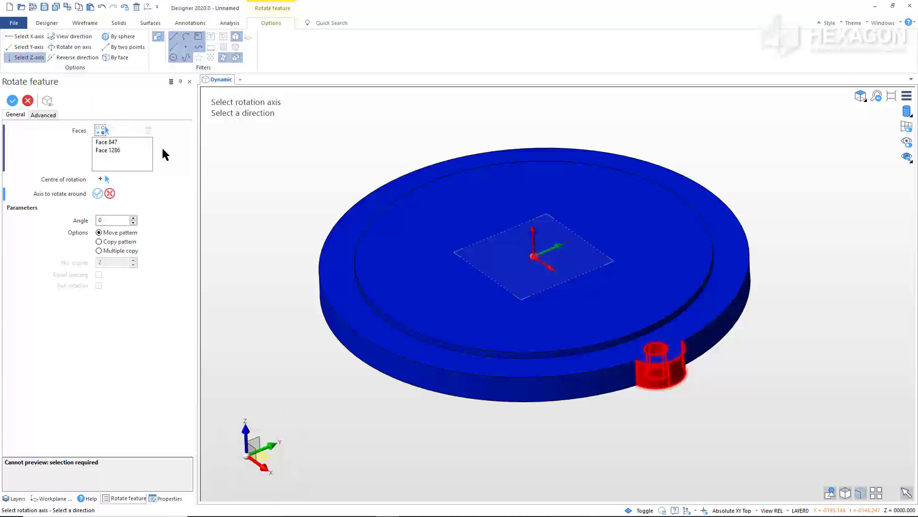
{"action": "right_click", "coordinate": [233, 175]}
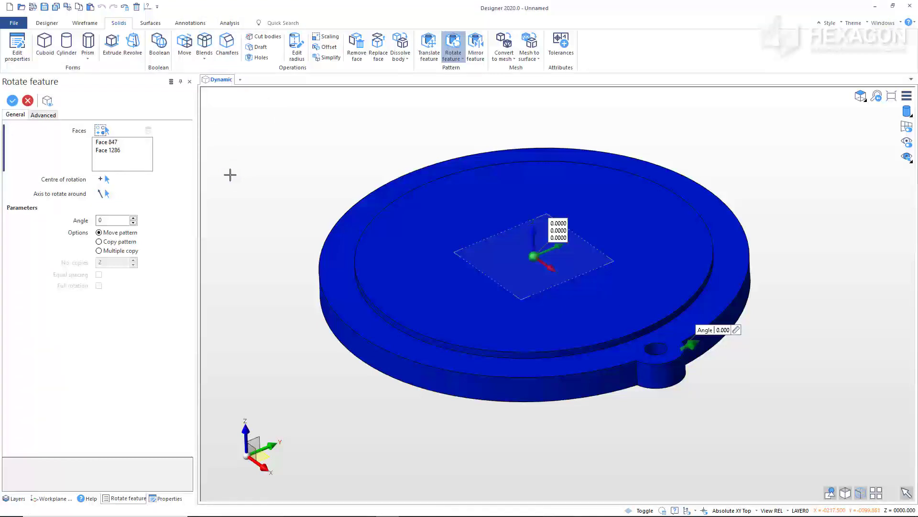
Step: Pattern the lug around the rim as multiple copies, with an angle of 360/20 and 19 copies
{"action": "left_click", "coordinate": [117, 219]}
{"action": "type", "text": "360/20"}
{"action": "left_click", "coordinate": [99, 250]}
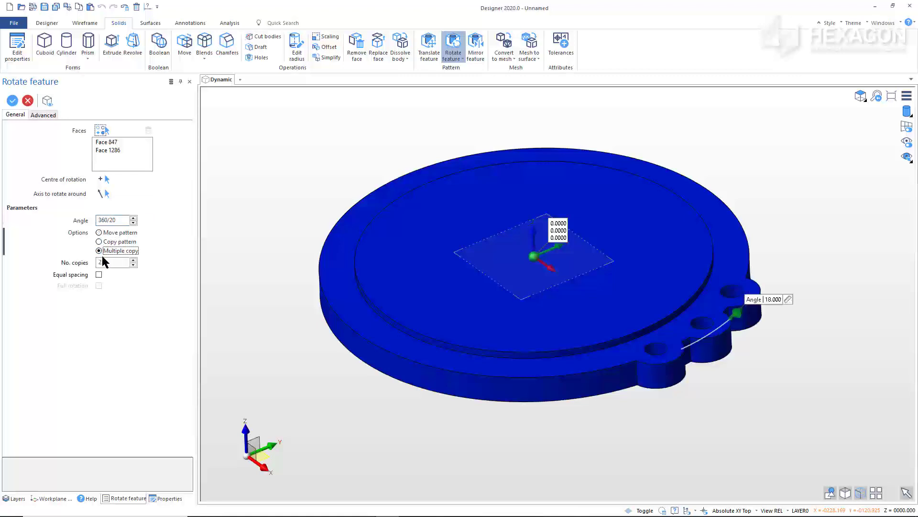
{"action": "double_click", "coordinate": [97, 261]}
{"action": "middle_click", "coordinate": [225, 265]}
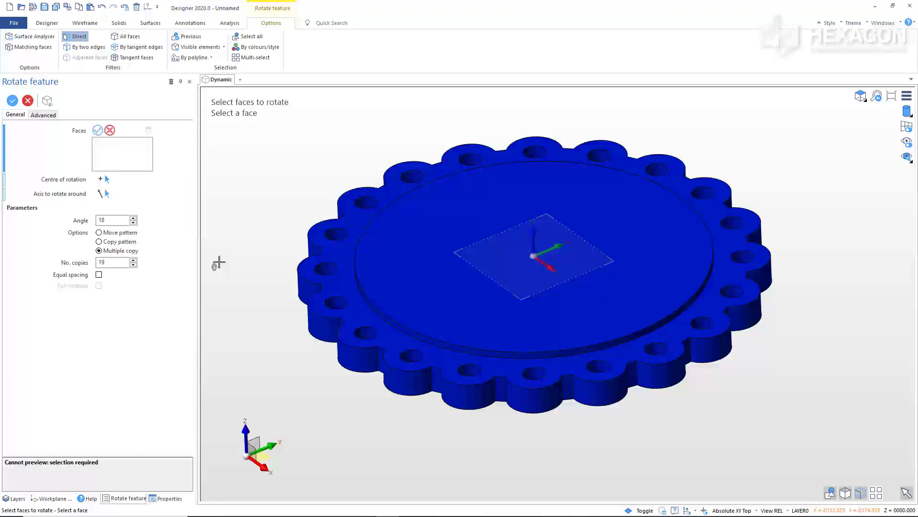
{"action": "middle_click", "coordinate": [219, 263]}
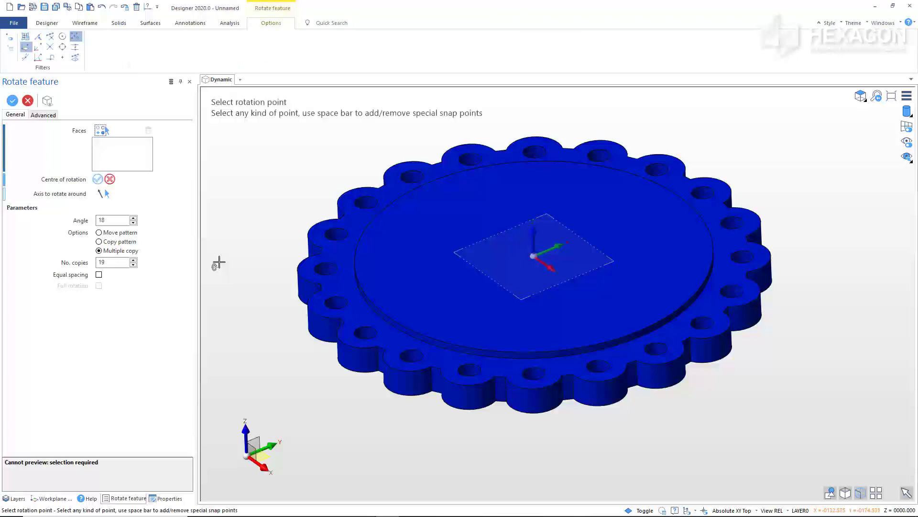
{"action": "middle_click", "coordinate": [218, 262]}
{"action": "middle_click", "coordinate": [218, 262]}
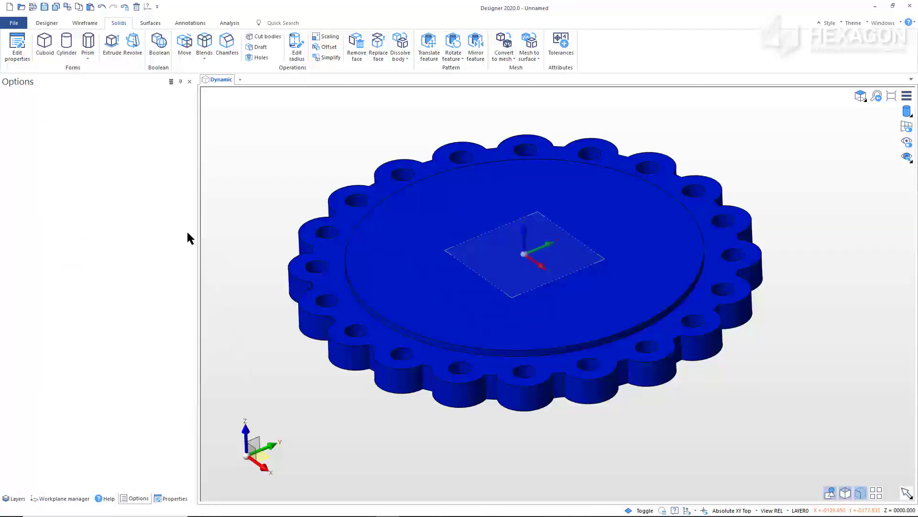
Step: Unite a radius 100 cylinder with the plate by three points, extending 250 downward from the centre of its underside
{"action": "left_click", "coordinate": [67, 48]}
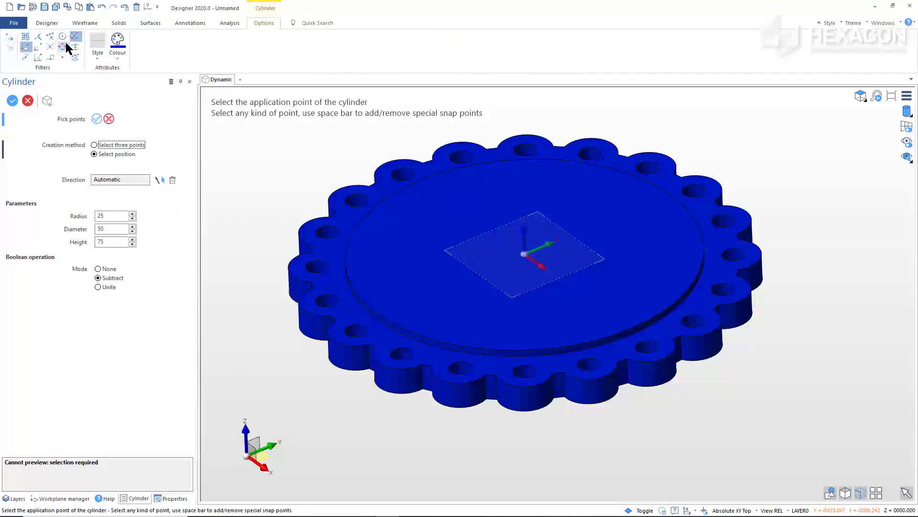
{"action": "left_click", "coordinate": [63, 38]}
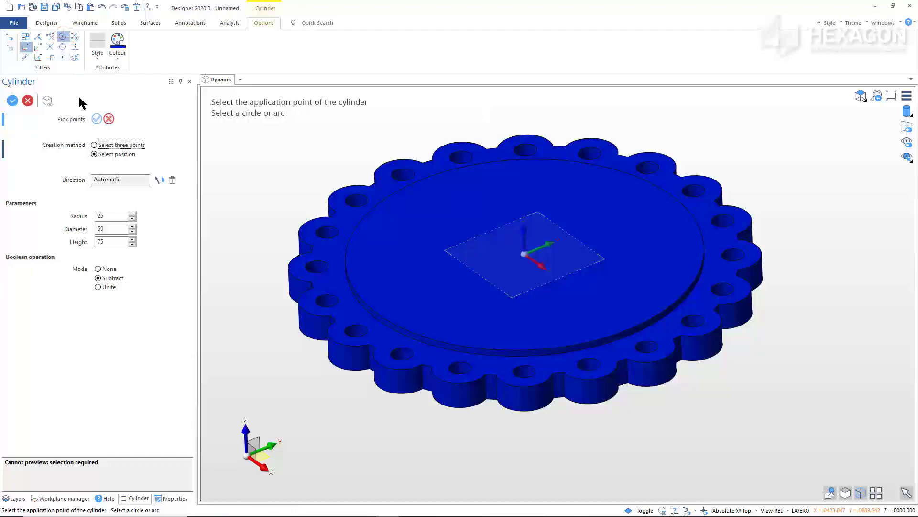
{"action": "left_click", "coordinate": [94, 145]}
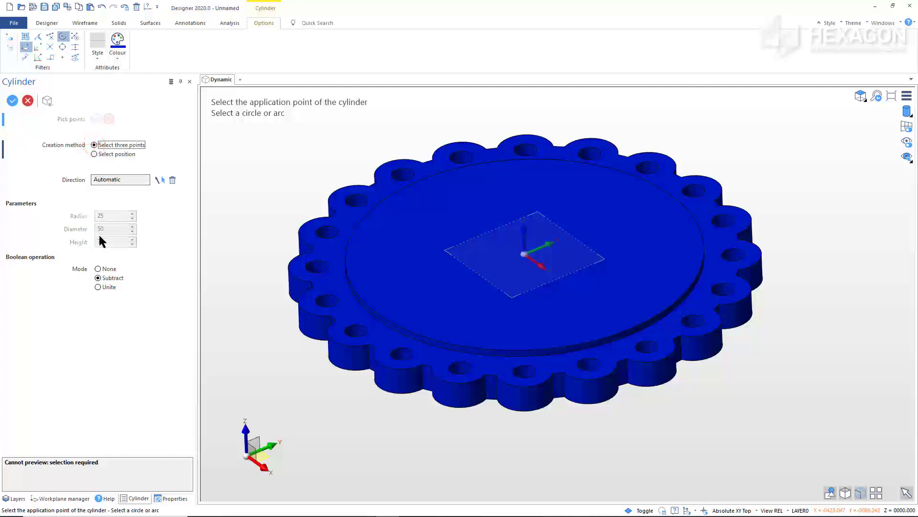
{"action": "left_click", "coordinate": [98, 286]}
{"action": "middle_click_drag", "start_coordinate": [258, 297], "coordinate": [261, 234]}
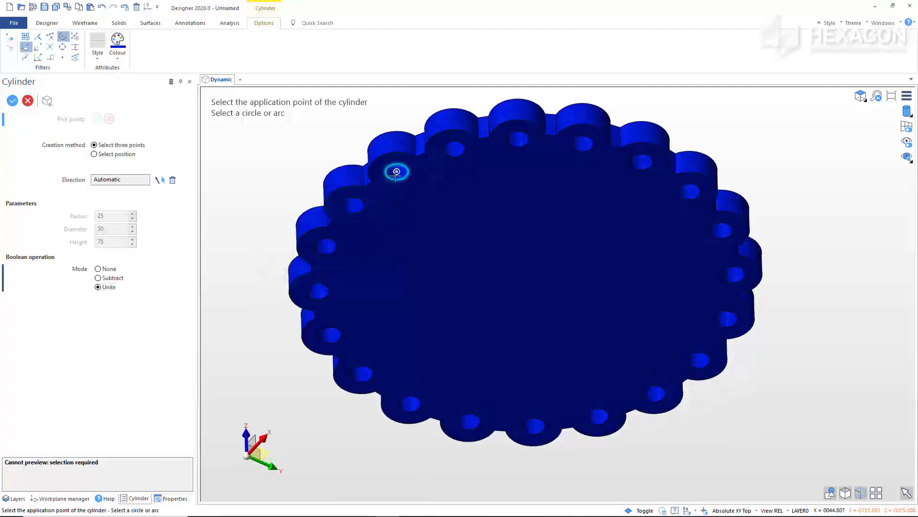
{"action": "left_click", "coordinate": [422, 158]}
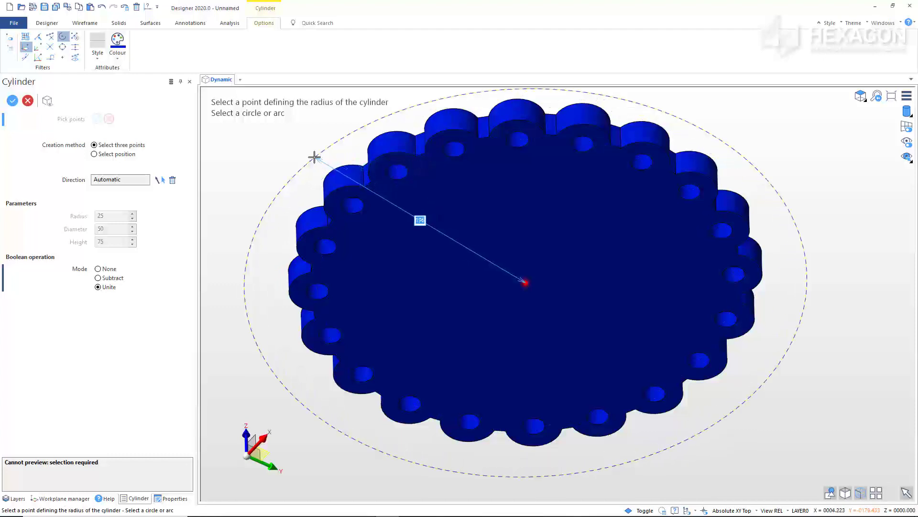
{"action": "type", "text": "1"}
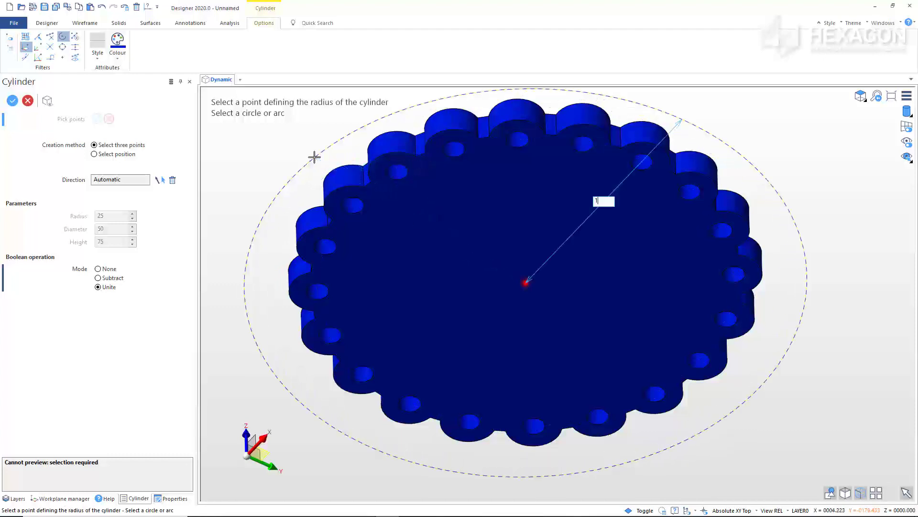
{"action": "type", "text": "00"}
{"action": "key", "text": "Return"}
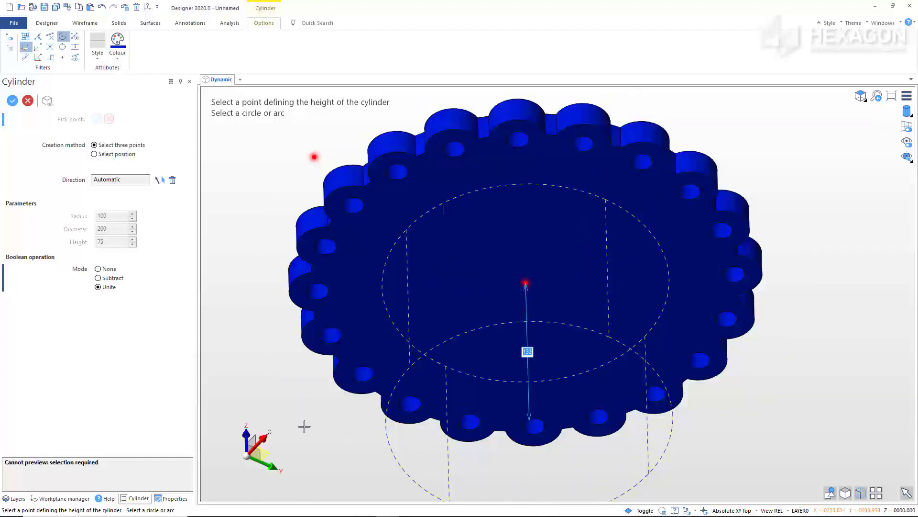
{"action": "type", "text": "250"}
{"action": "key", "text": "Return"}
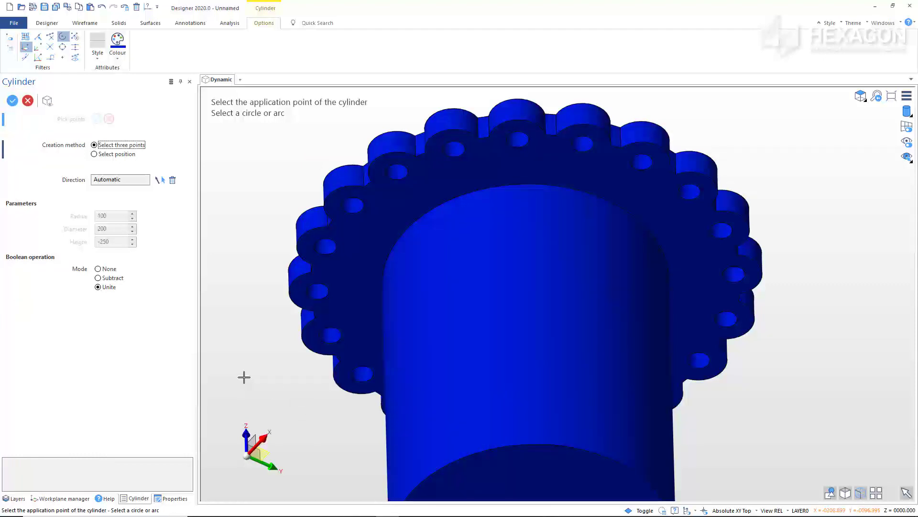
Step: Unite a radius 100 cylinder centred on the vertical cylinder's lower end, directed along the X axis and extending 450 toward negative X
{"action": "scroll", "coordinate": [287, 330], "scroll_direction": "down", "scroll_amount": 5}
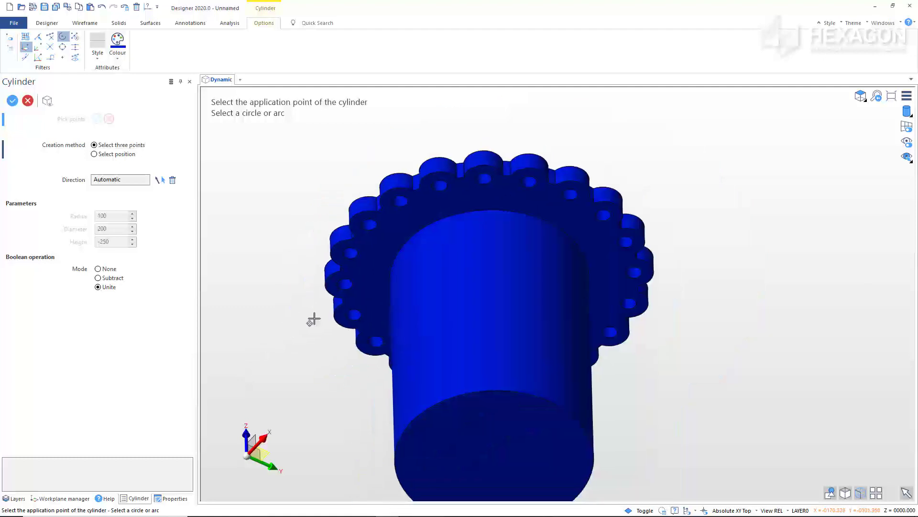
{"action": "middle_click_drag", "start_coordinate": [366, 282], "coordinate": [367, 338]}
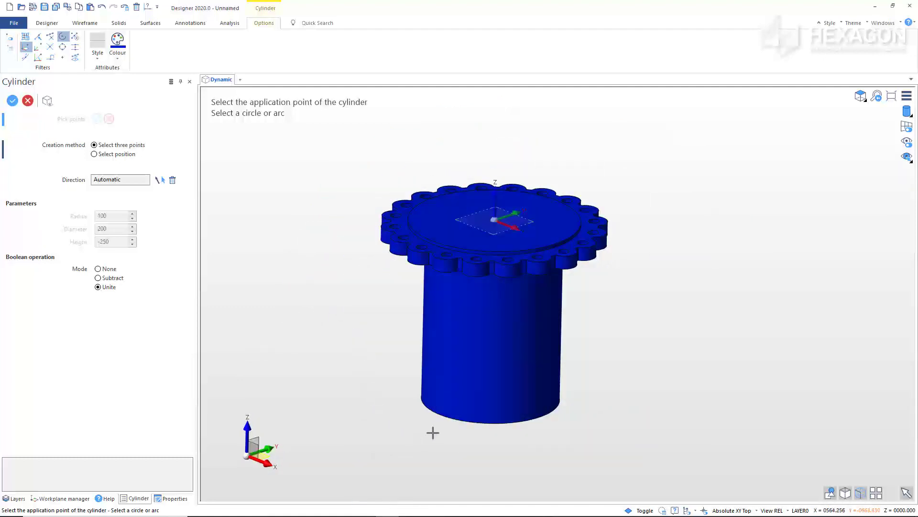
{"action": "left_click", "coordinate": [451, 419]}
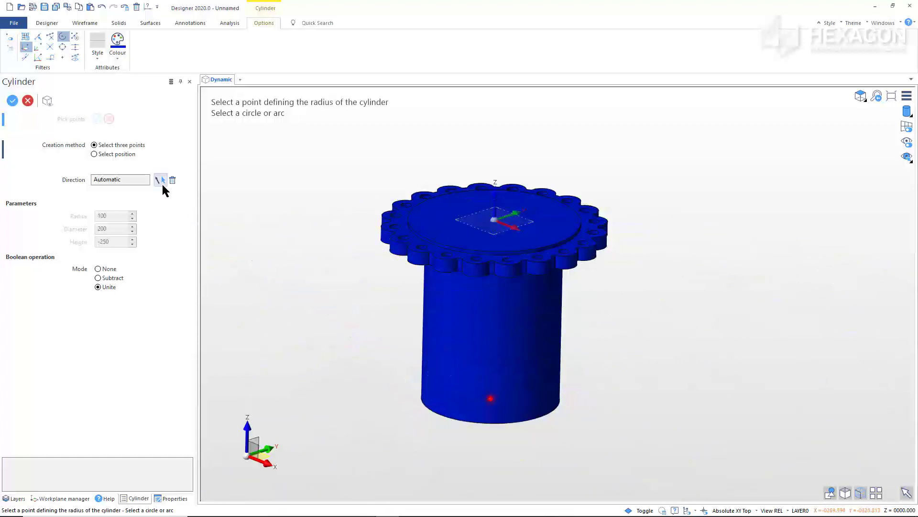
{"action": "left_click", "coordinate": [159, 180]}
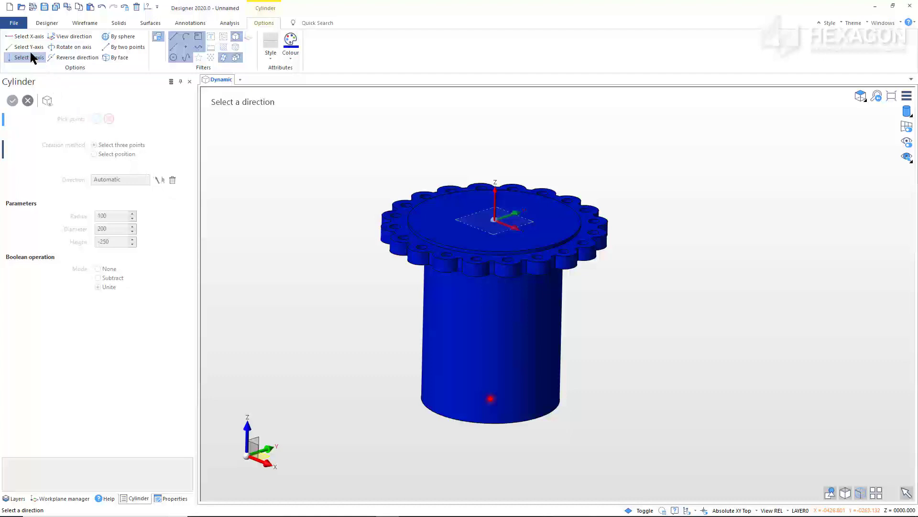
{"action": "left_click", "coordinate": [24, 37]}
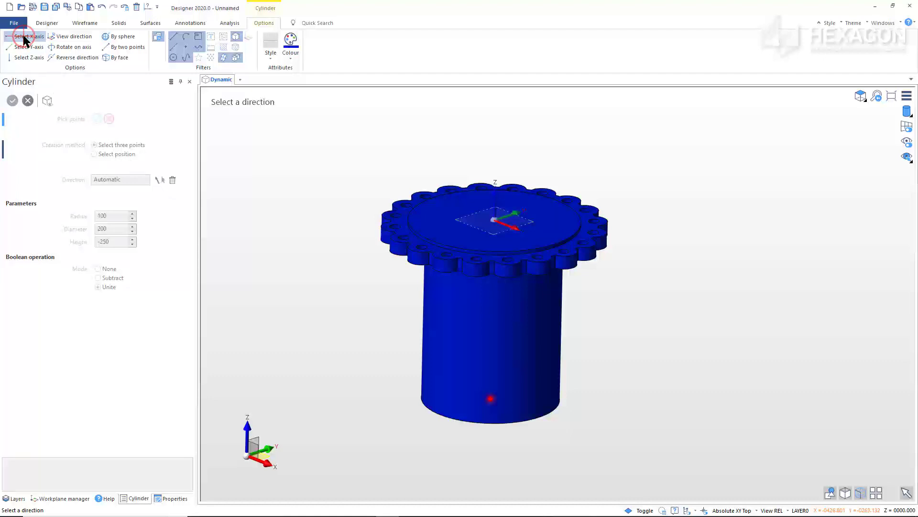
{"action": "left_click", "coordinate": [226, 156]}
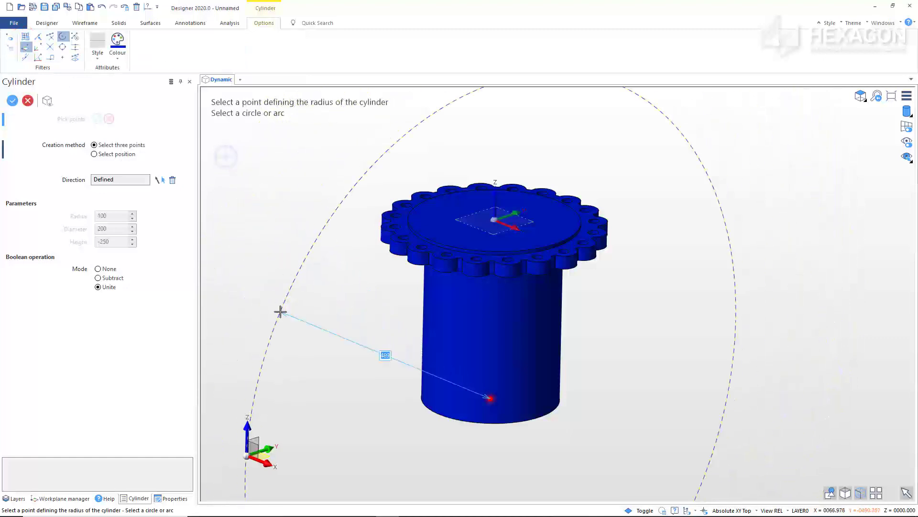
{"action": "type", "text": "100"}
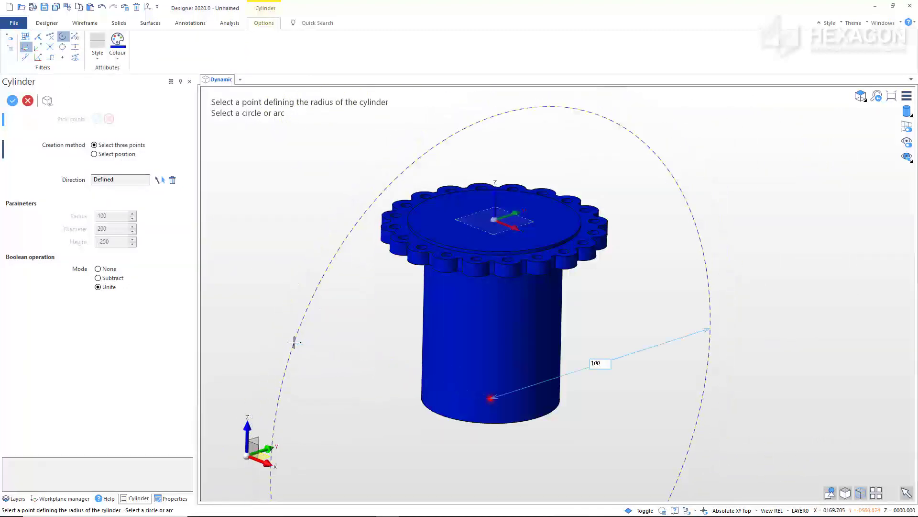
{"action": "key", "text": "Return"}
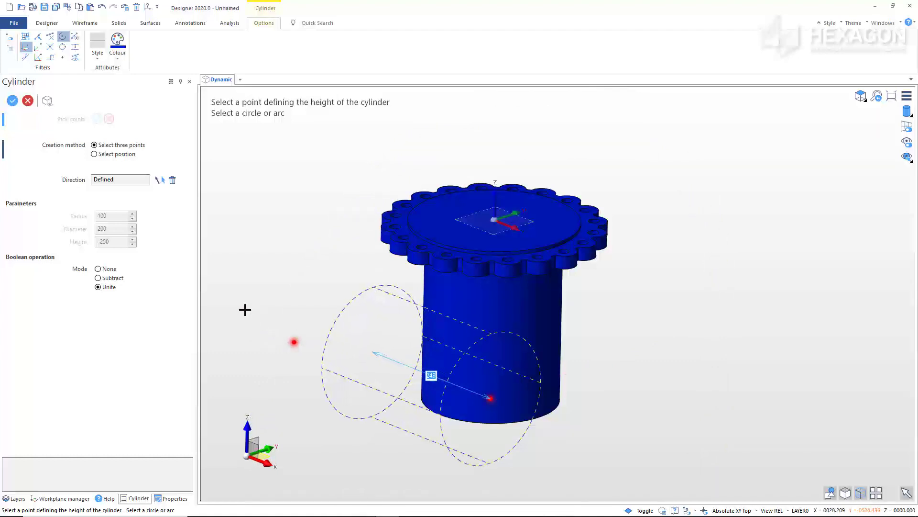
{"action": "type", "text": "450"}
{"action": "key", "text": "Return"}
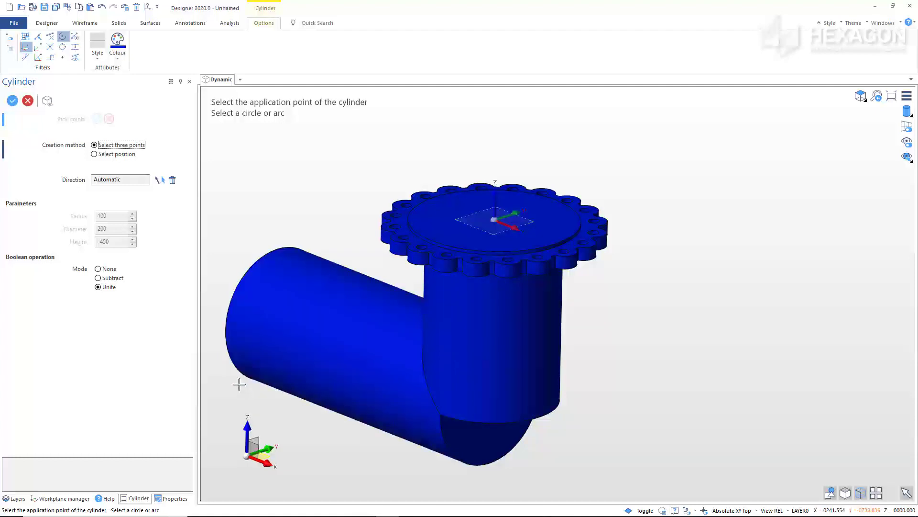
{"action": "middle_click_drag", "start_coordinate": [240, 381], "coordinate": [371, 334]}
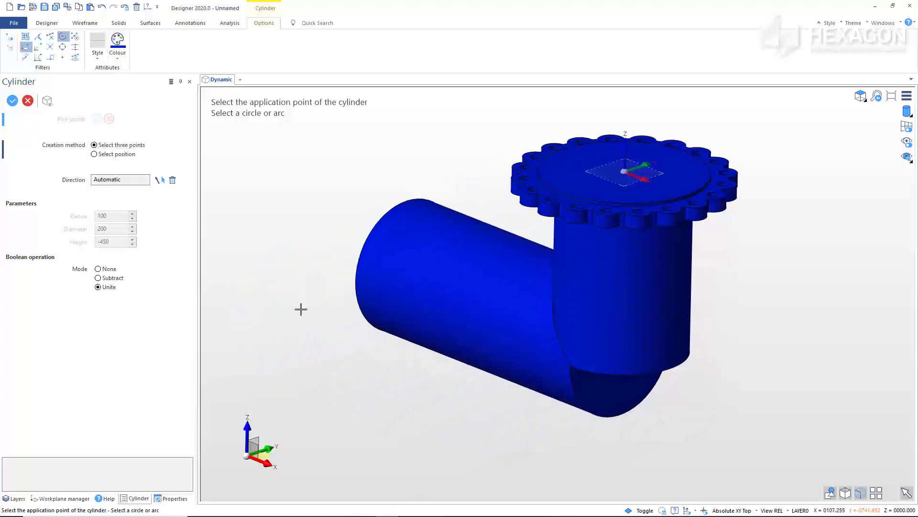
{"action": "left_click", "coordinate": [29, 101]}
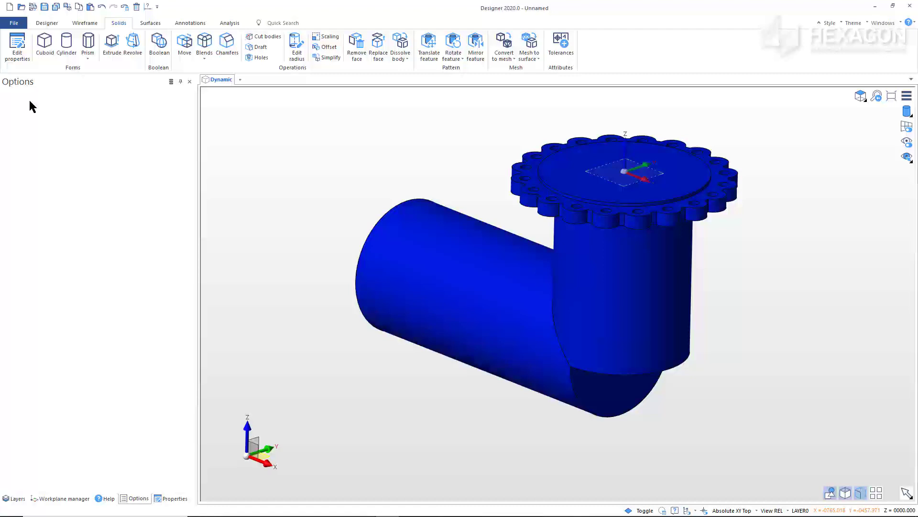
Step: Unite a radius 150 sphere with the elbow by position, centred on the vertical cylinder's lower circular edge
{"action": "left_click", "coordinate": [85, 56]}
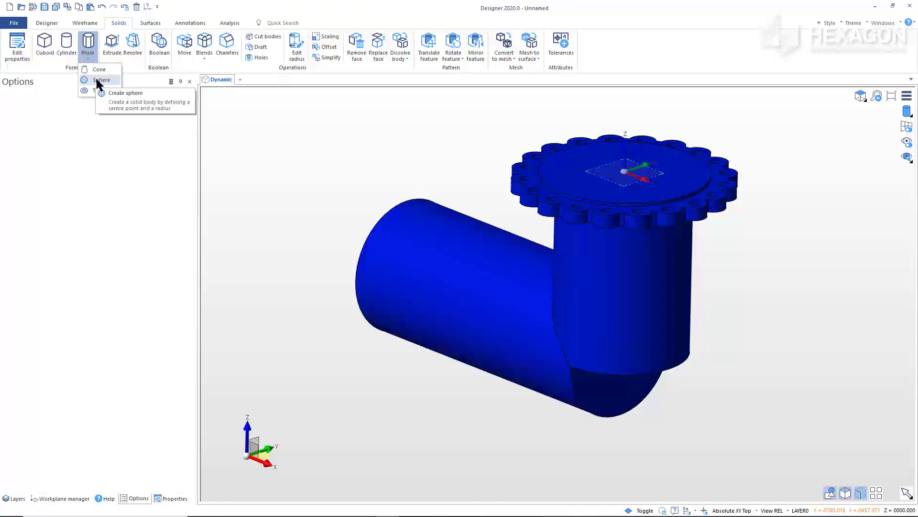
{"action": "left_click", "coordinate": [98, 80]}
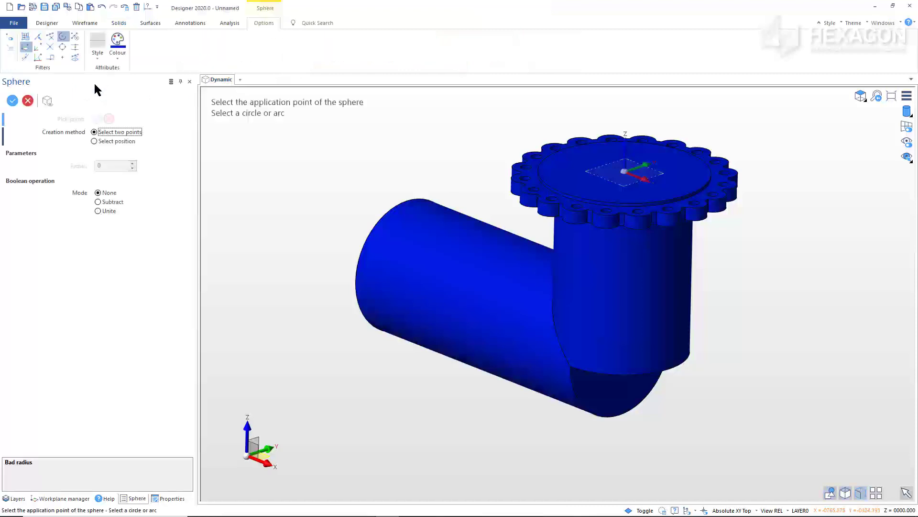
{"action": "left_click", "coordinate": [93, 142]}
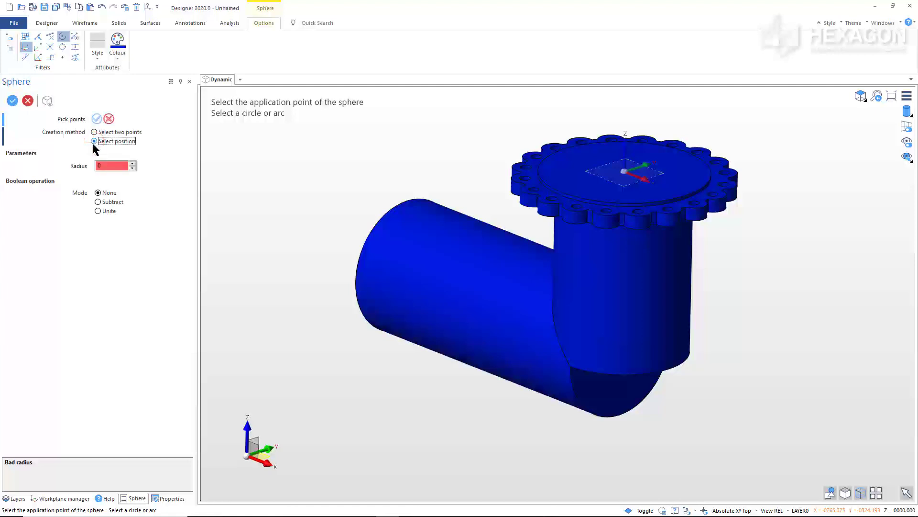
{"action": "left_click", "coordinate": [97, 211]}
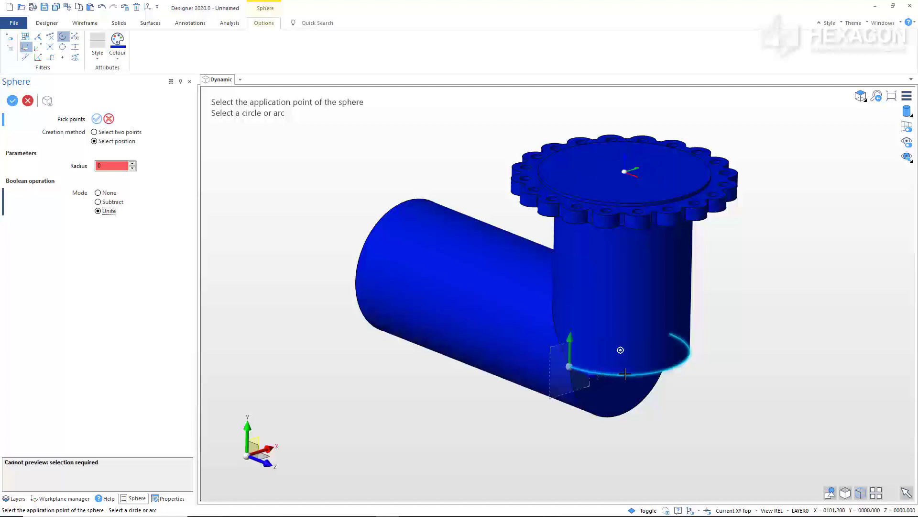
{"action": "left_click", "coordinate": [648, 375]}
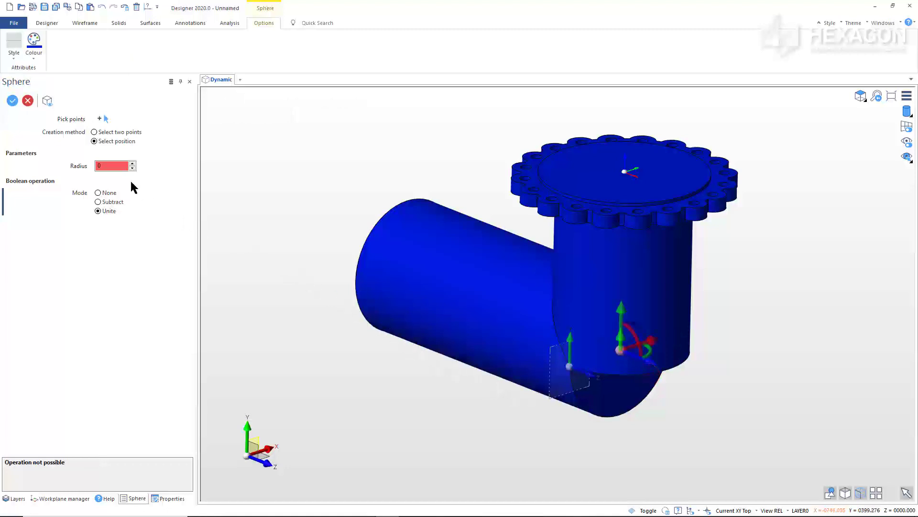
{"action": "left_click", "coordinate": [104, 166]}
{"action": "type", "text": "1"}
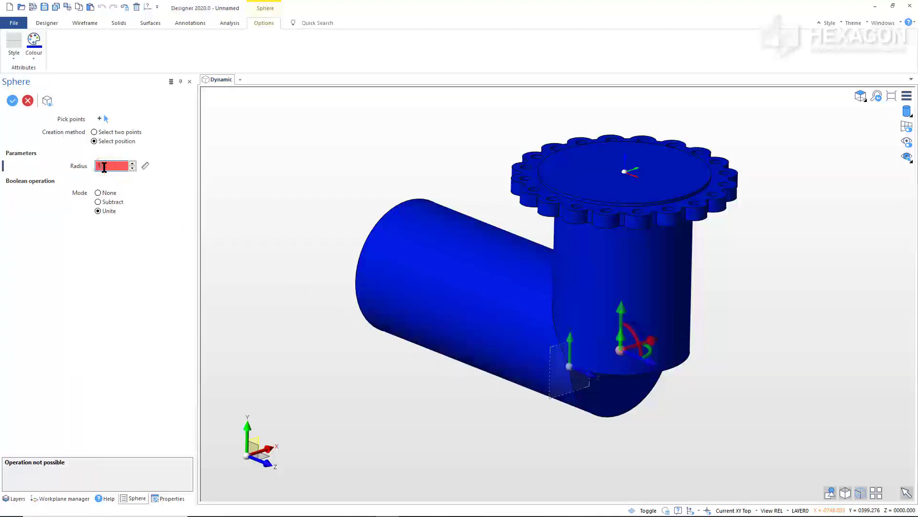
{"action": "type", "text": "5"}
{"action": "key", "text": "Tab"}
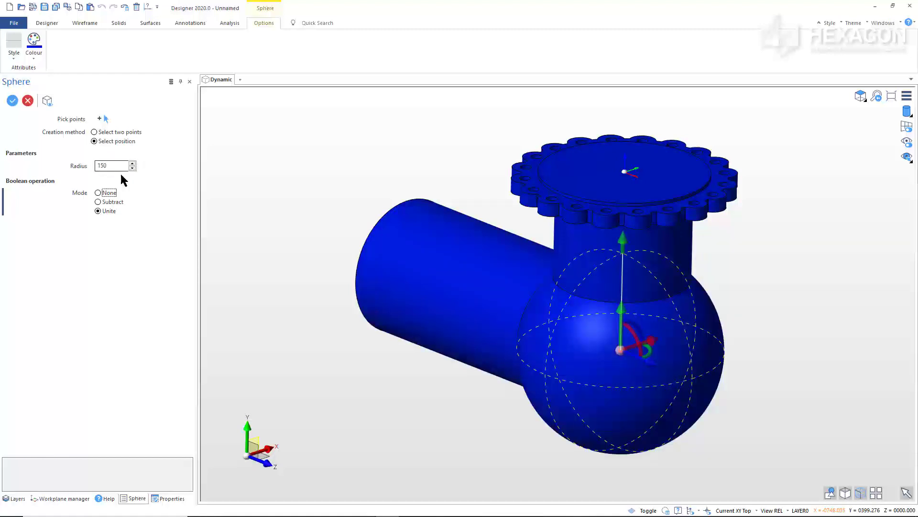
{"action": "right_click", "coordinate": [251, 218]}
{"action": "right_click", "coordinate": [251, 217]}
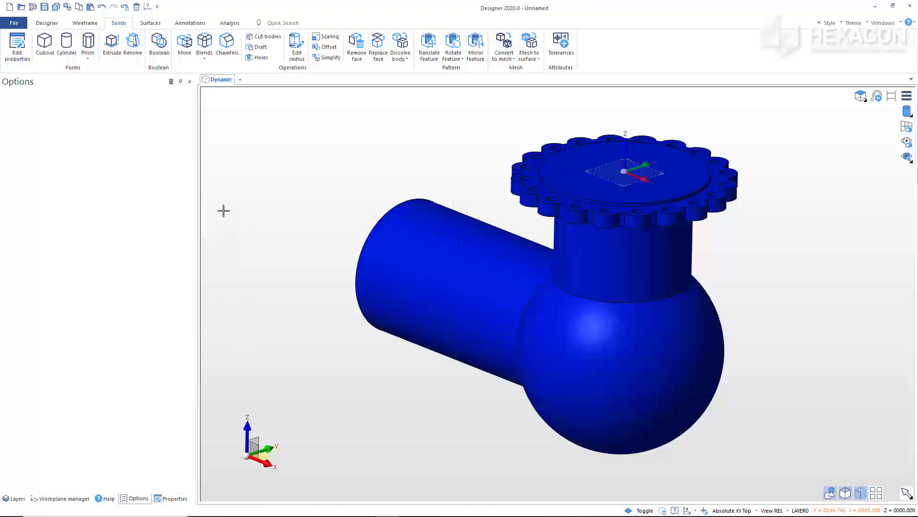
Step: Blend the single edge at the horizontal cylinder's free end with a constant radius of 20 measured from a rim lug's arc
{"action": "left_click", "coordinate": [204, 47]}
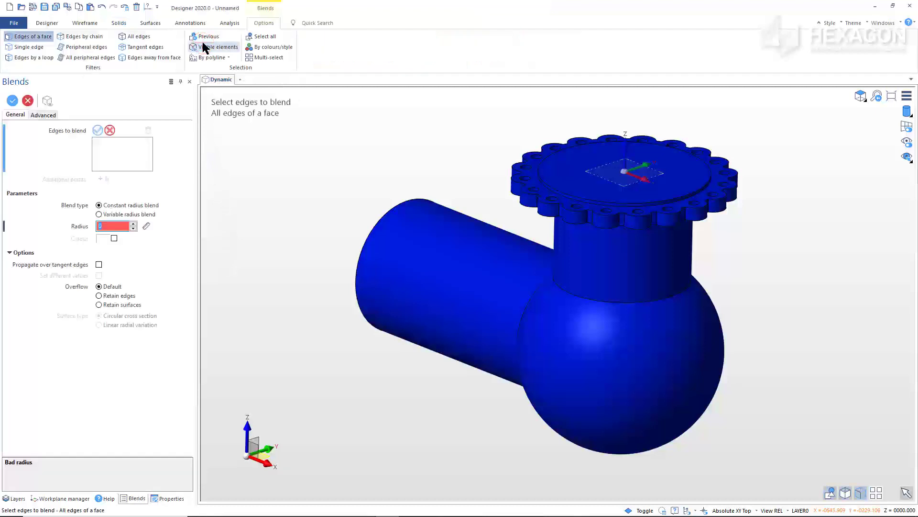
{"action": "left_click", "coordinate": [33, 48]}
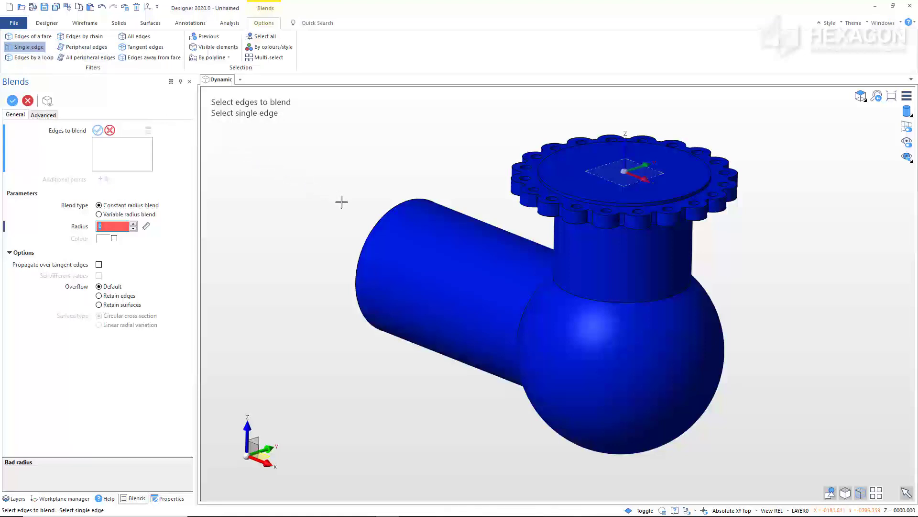
{"action": "left_click", "coordinate": [372, 221]}
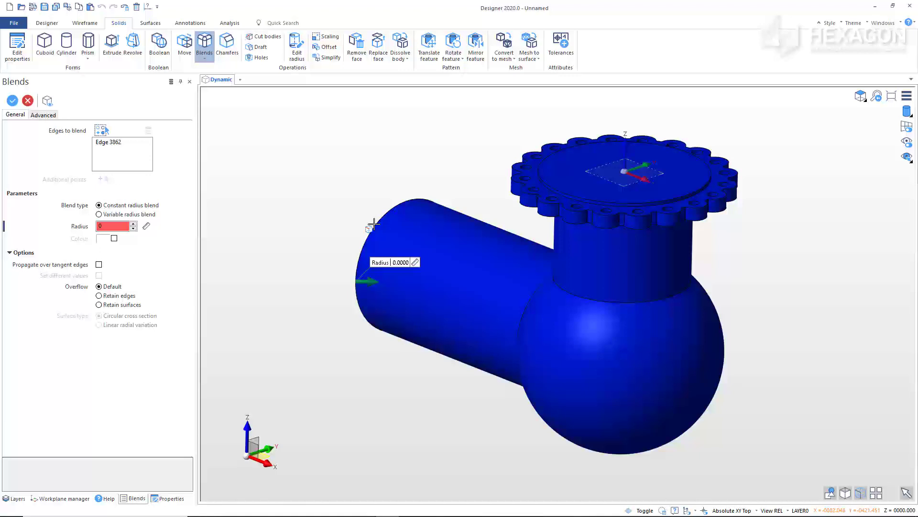
{"action": "left_click", "coordinate": [414, 263]}
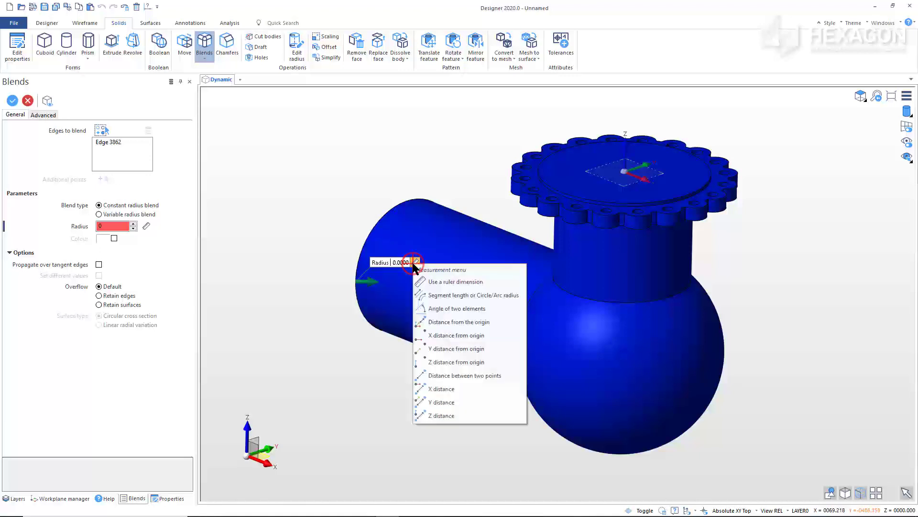
{"action": "left_click", "coordinate": [441, 296]}
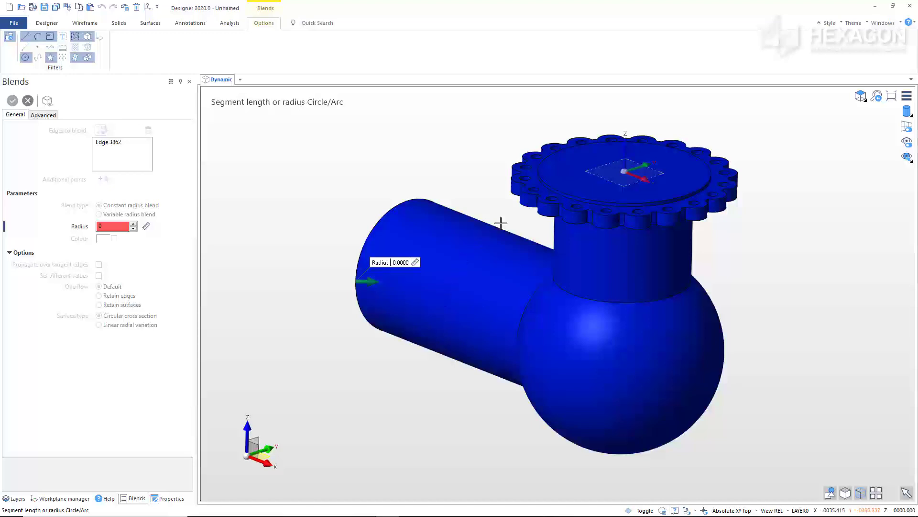
{"action": "left_click", "coordinate": [527, 206]}
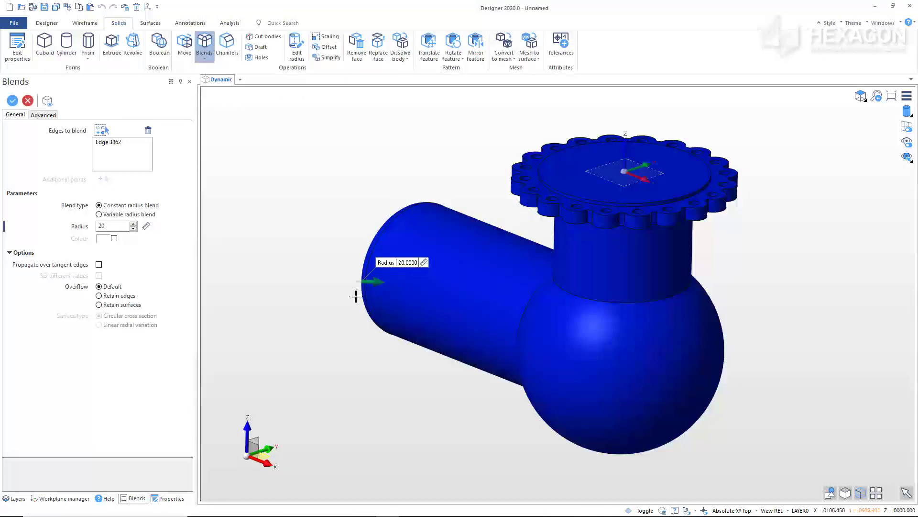
{"action": "left_click", "coordinate": [255, 367]}
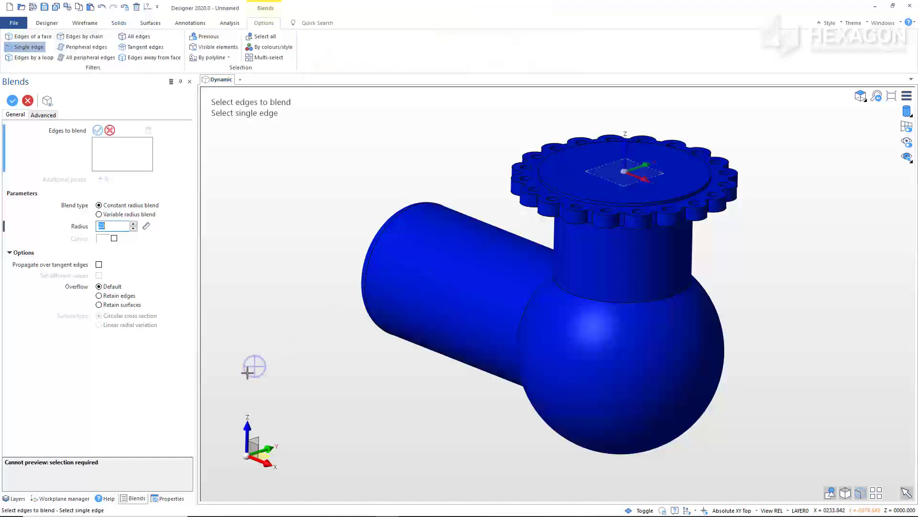
{"action": "key", "text": "Escape"}
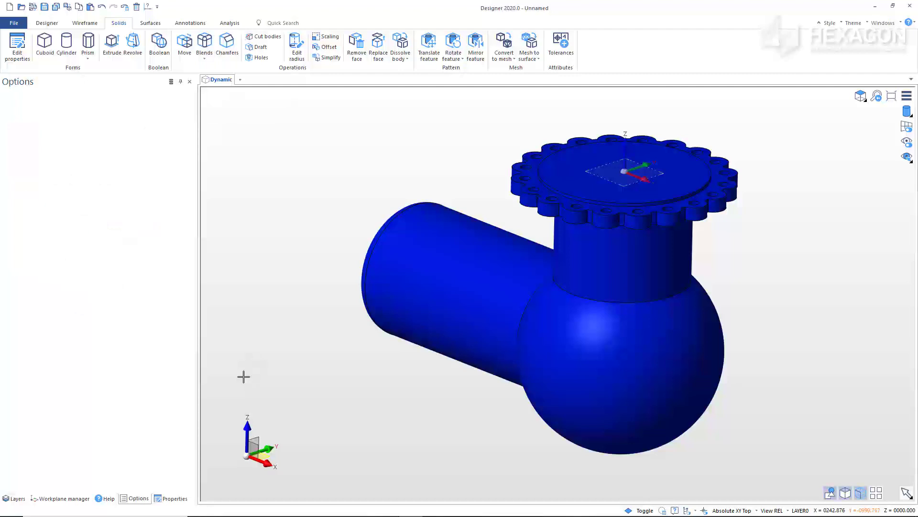
Step: Set up a new cylinder by three points in orange, with the Boolean mode None
{"action": "middle_click_drag", "start_coordinate": [289, 346], "coordinate": [386, 269]}
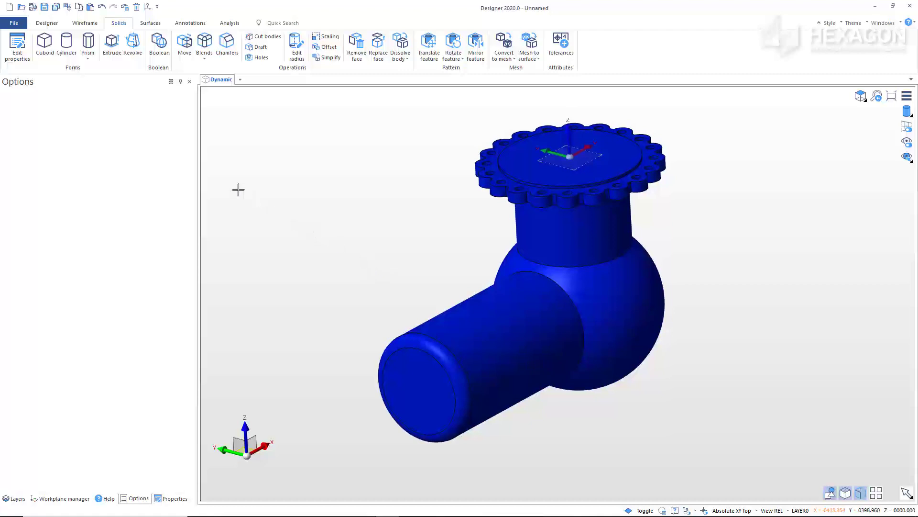
{"action": "left_click", "coordinate": [67, 50]}
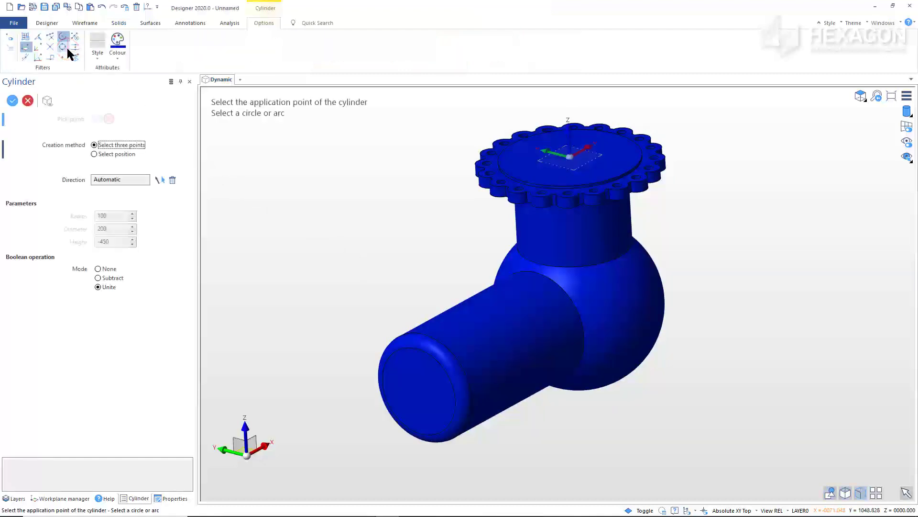
{"action": "left_click", "coordinate": [119, 48]}
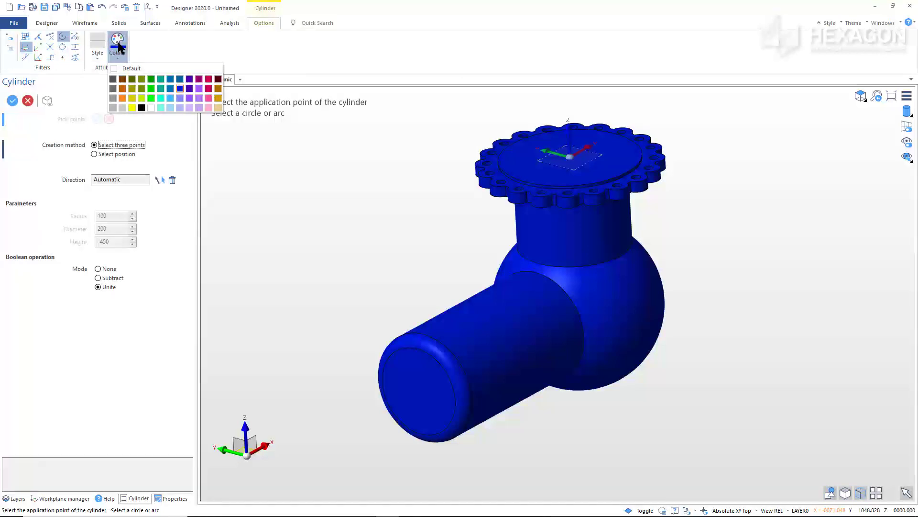
{"action": "left_click", "coordinate": [122, 98]}
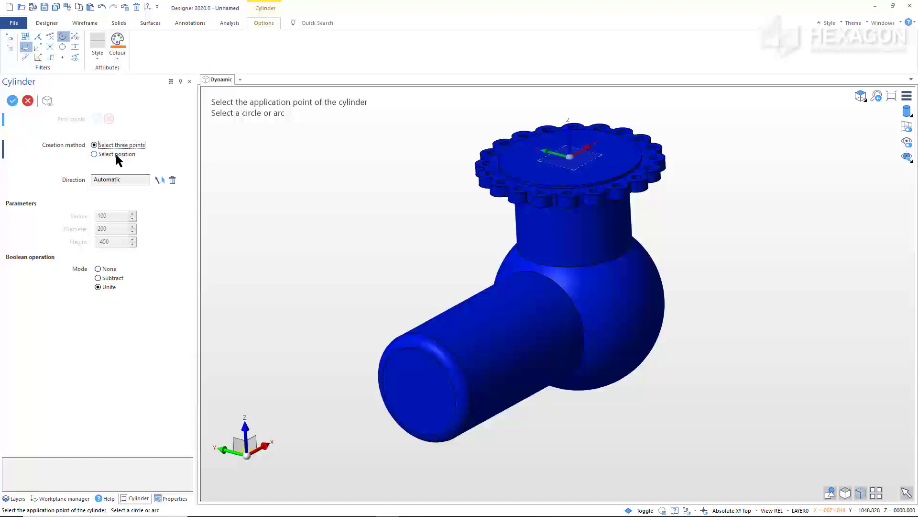
{"action": "left_click", "coordinate": [104, 267]}
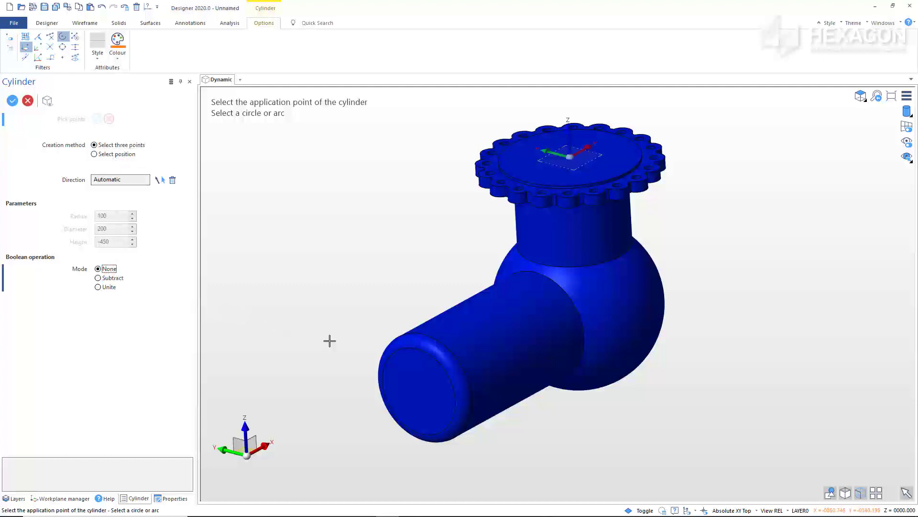
Step: Create the radius 20 cylinder at the centre of the blended end face, directed along the X axis and extending 200 outward toward negative X
{"action": "left_click", "coordinate": [391, 356]}
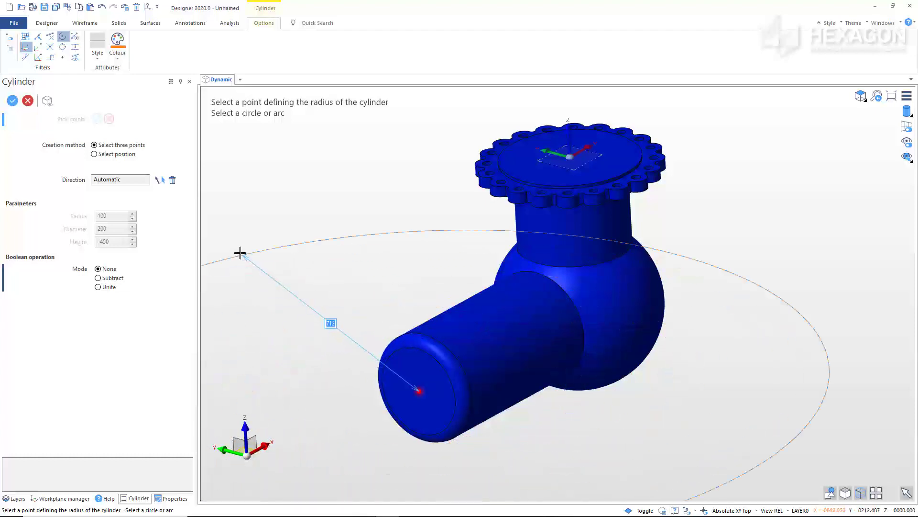
{"action": "left_click", "coordinate": [161, 180]}
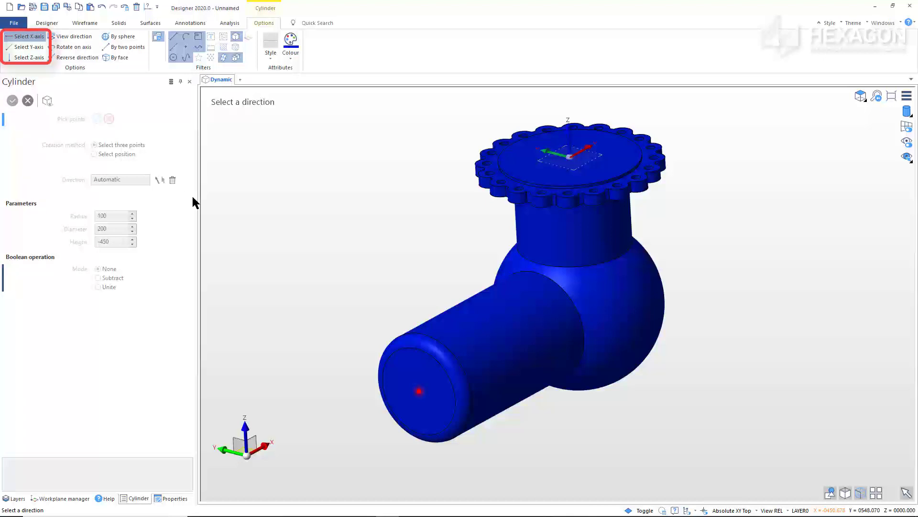
{"action": "left_click", "coordinate": [219, 208]}
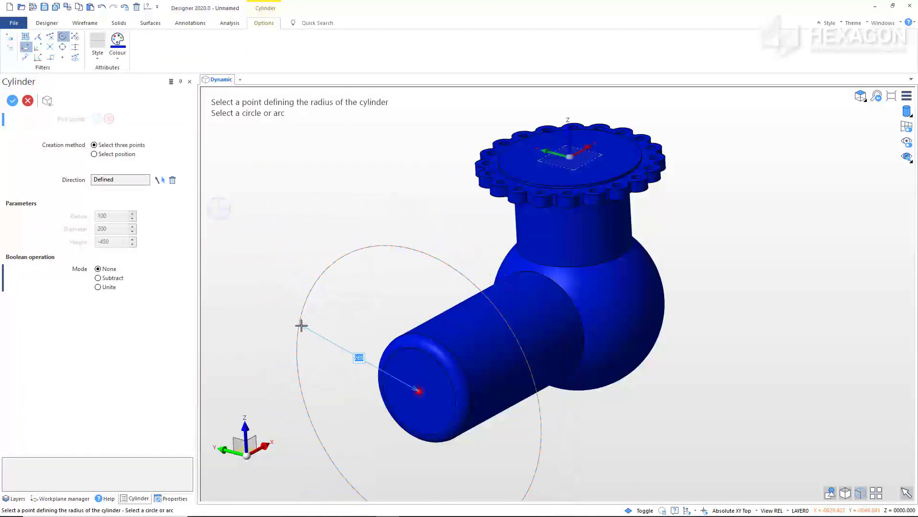
{"action": "type", "text": "20"}
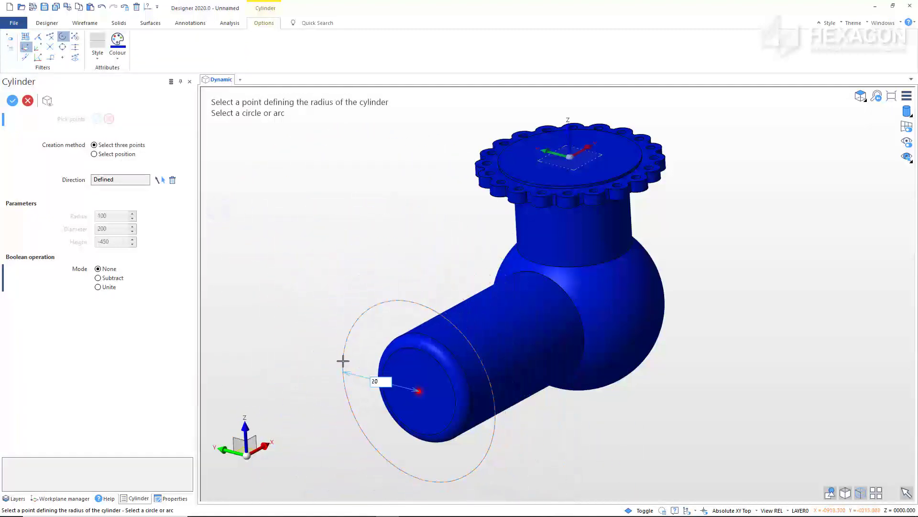
{"action": "key", "text": "Return"}
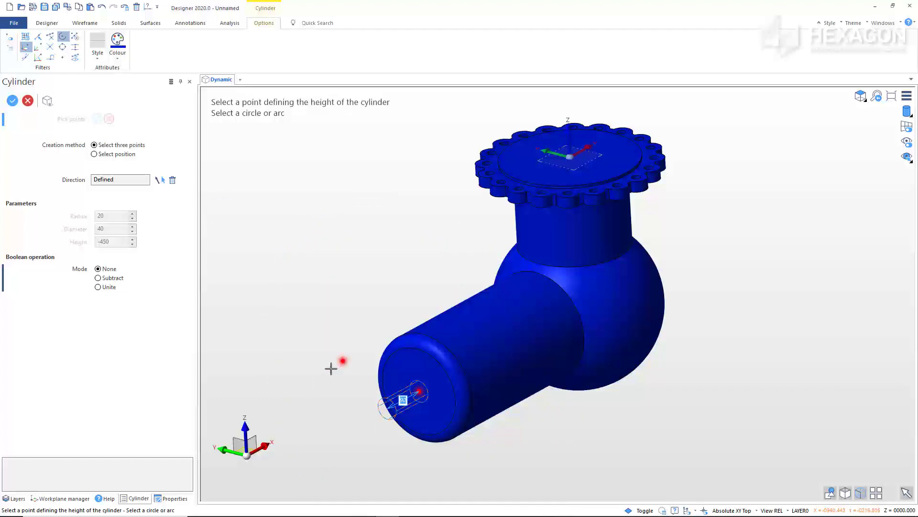
{"action": "type", "text": "2"}
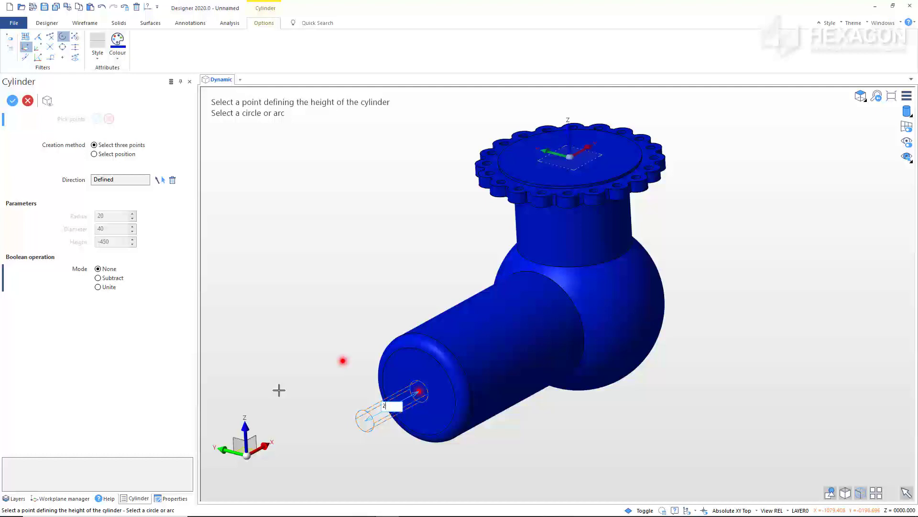
{"action": "type", "text": "00"}
{"action": "key", "text": "Return"}
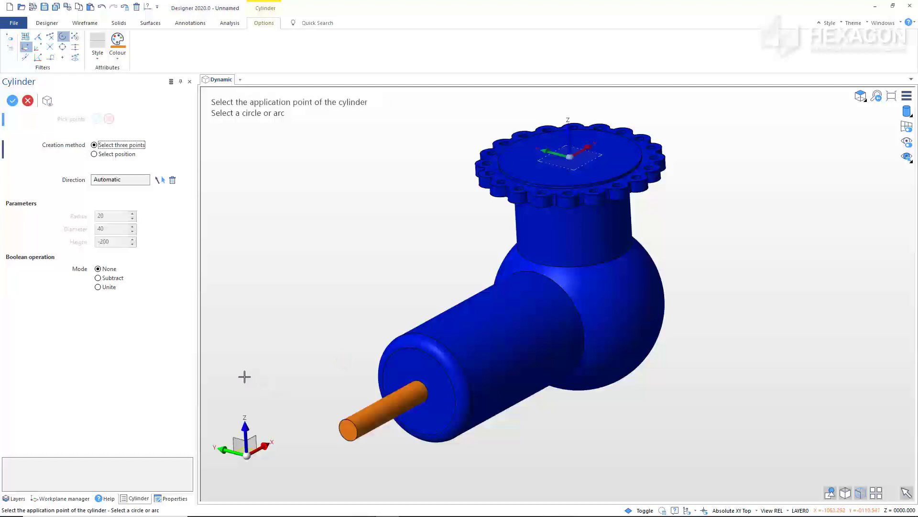
{"action": "key", "text": "Escape"}
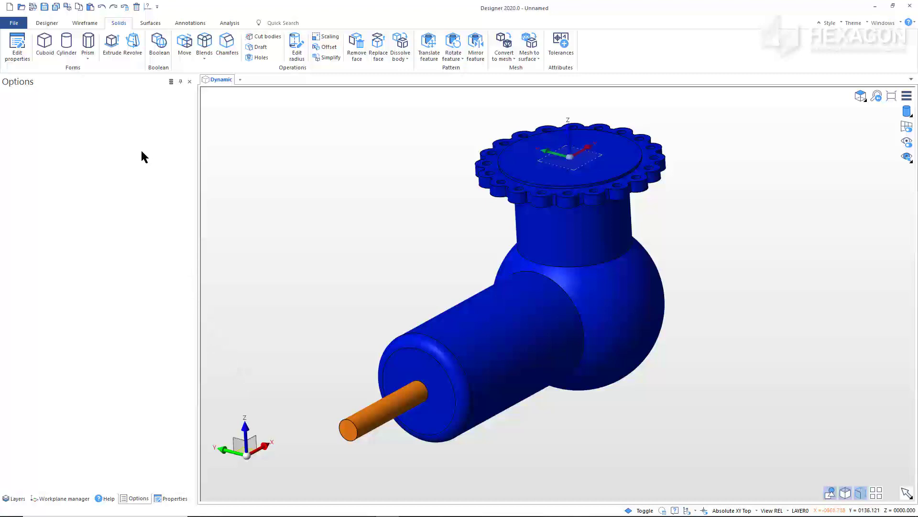
Step: Move the orange cylinder 100 along the X axis into the elbow's blended end with an incremental translation
{"action": "left_click", "coordinate": [46, 23]}
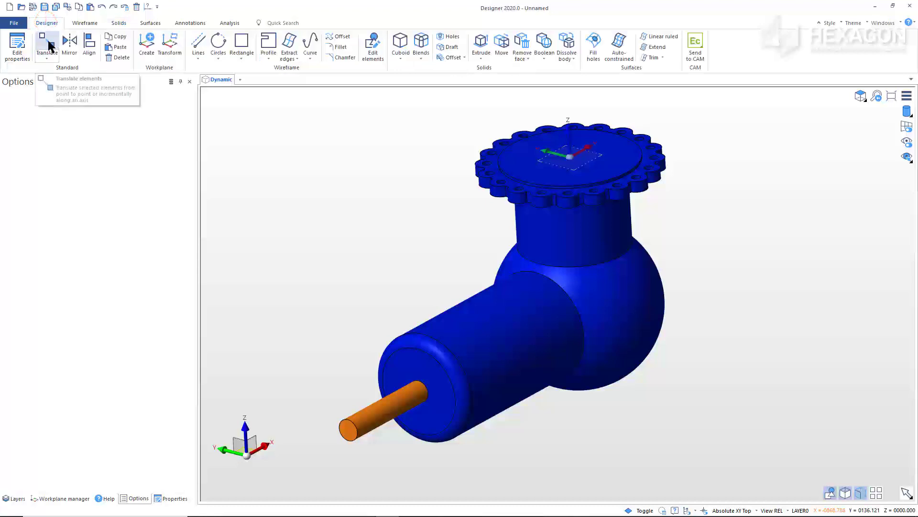
{"action": "left_click", "coordinate": [48, 43]}
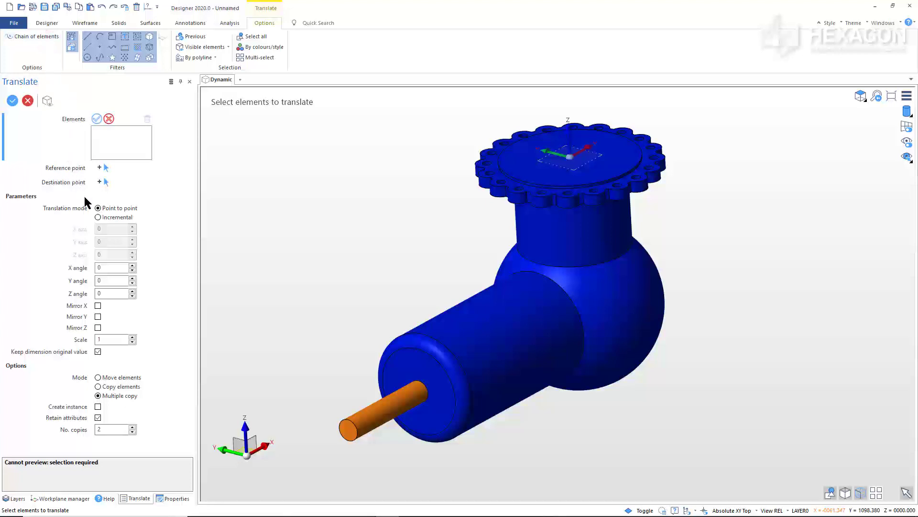
{"action": "left_click", "coordinate": [98, 218]}
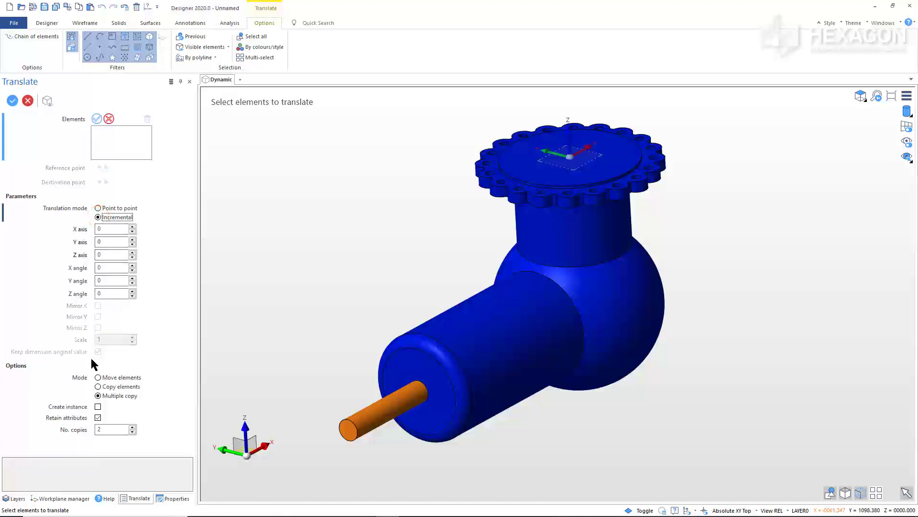
{"action": "left_click", "coordinate": [98, 378]}
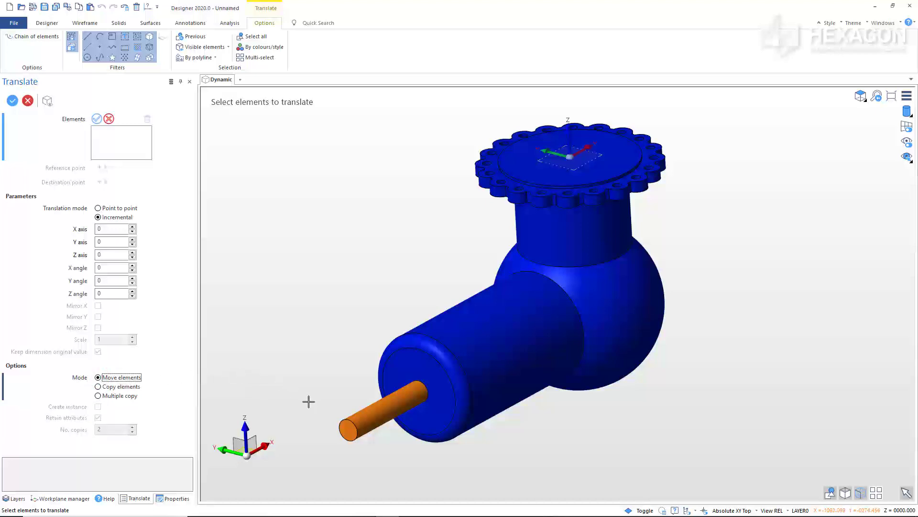
{"action": "left_click", "coordinate": [354, 413]}
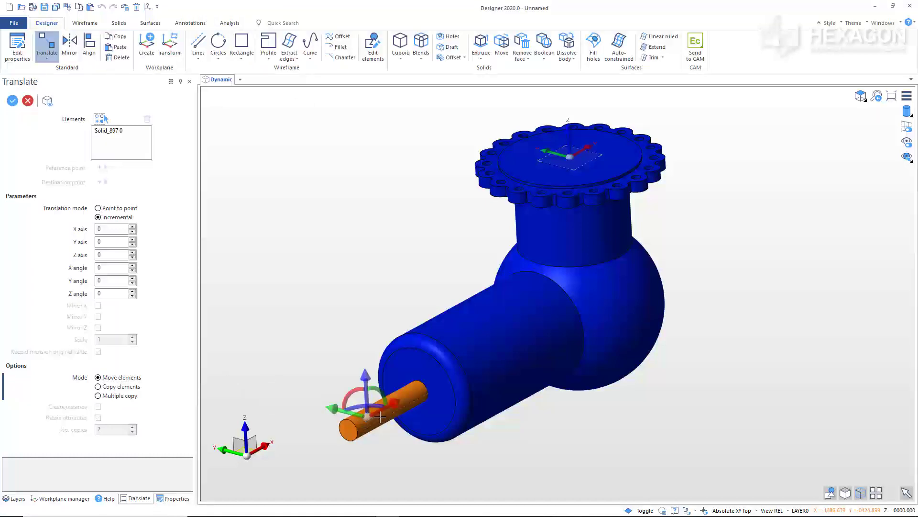
{"action": "mouse_move", "coordinate": [384, 413]}
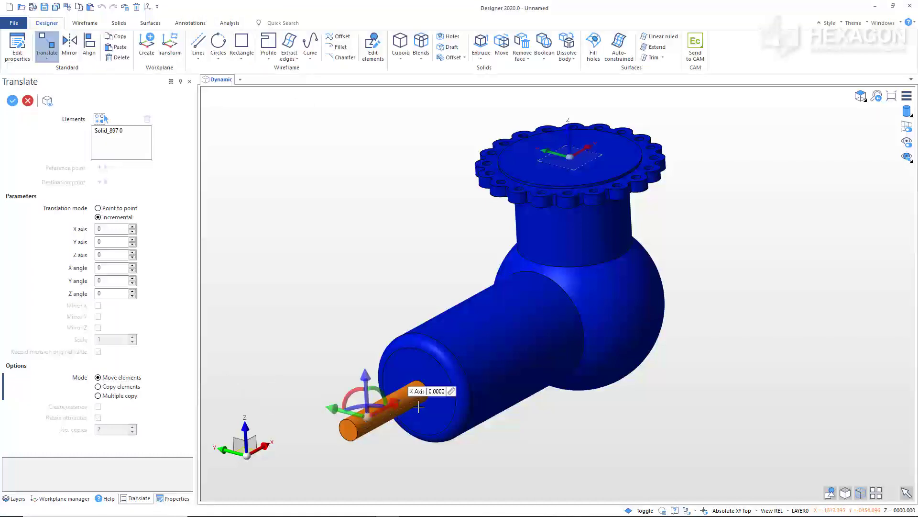
{"action": "left_click", "coordinate": [434, 391]}
{"action": "type", "text": "1"}
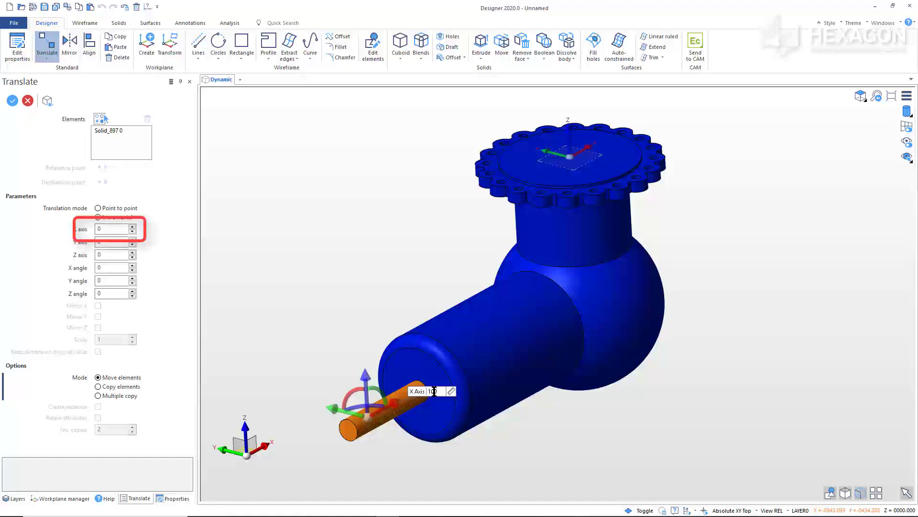
{"action": "key", "text": "Return"}
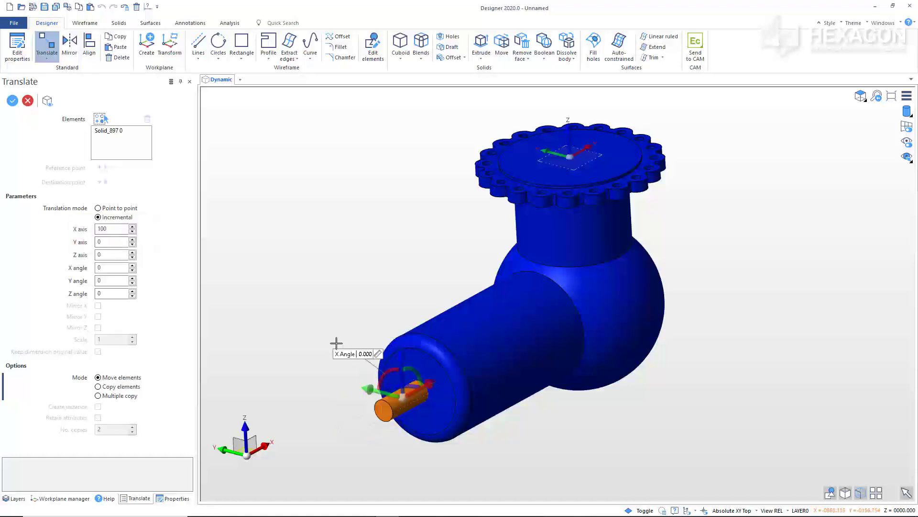
{"action": "key", "text": "Return"}
{"action": "key", "text": "Escape"}
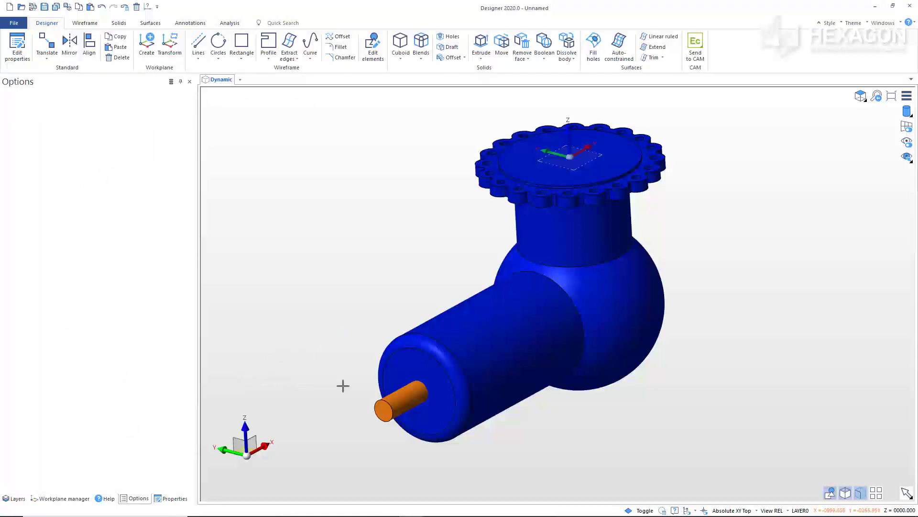
Step: Set up a three-point subtracting cuboid by Y axis edge centre, positioned on top of the orange cylinder slightly inward from its free end
{"action": "scroll", "coordinate": [363, 388], "scroll_direction": "up", "scroll_amount": 3}
{"action": "middle_click_drag", "start_coordinate": [381, 394], "coordinate": [376, 323]}
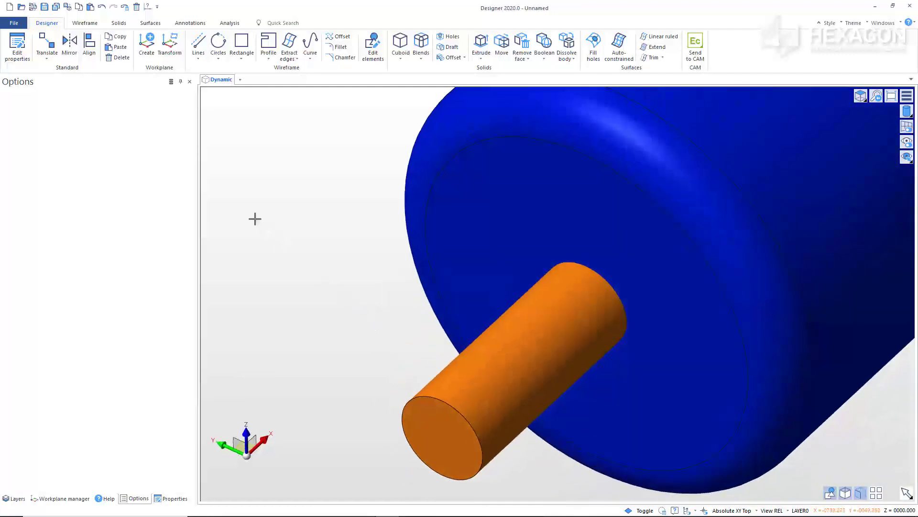
{"action": "left_click", "coordinate": [118, 24]}
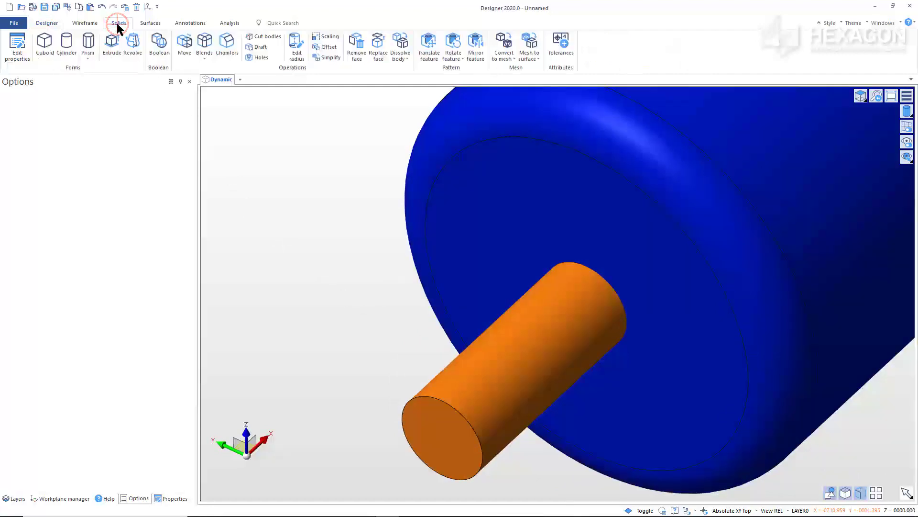
{"action": "left_click", "coordinate": [47, 44]}
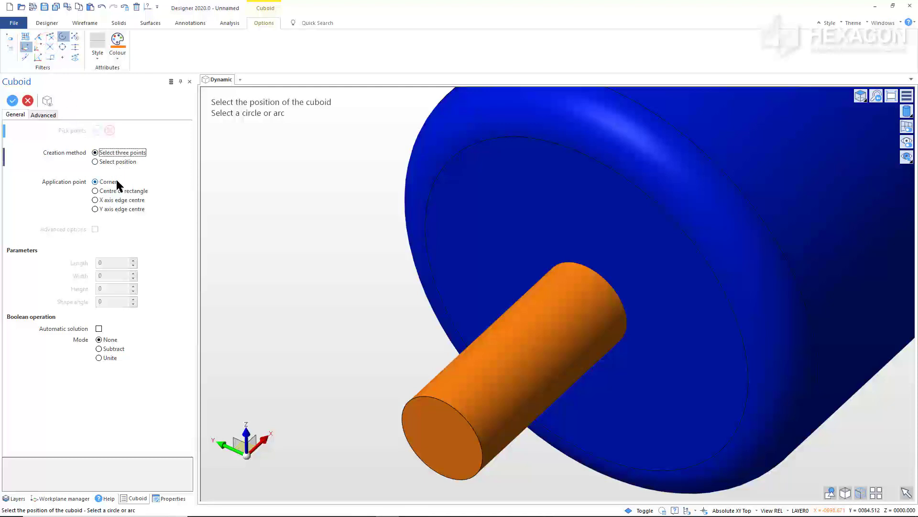
{"action": "left_click", "coordinate": [109, 209]}
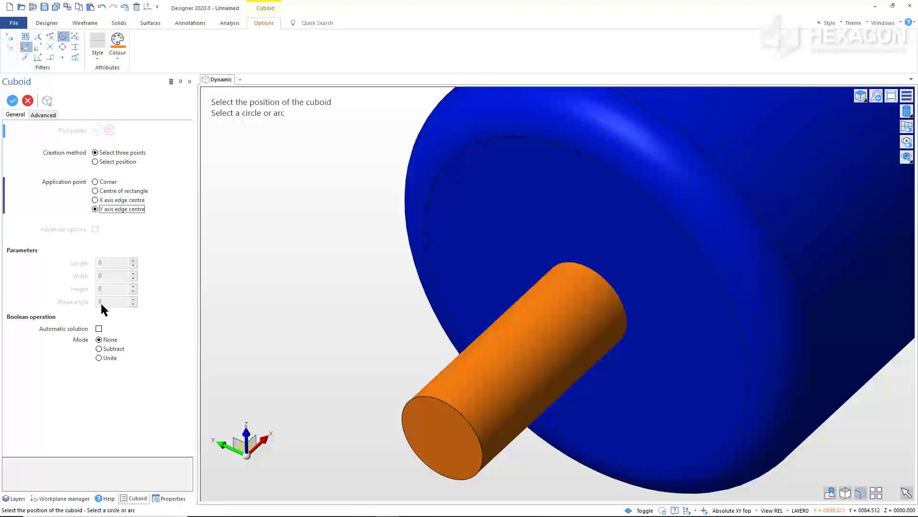
{"action": "left_click", "coordinate": [99, 349]}
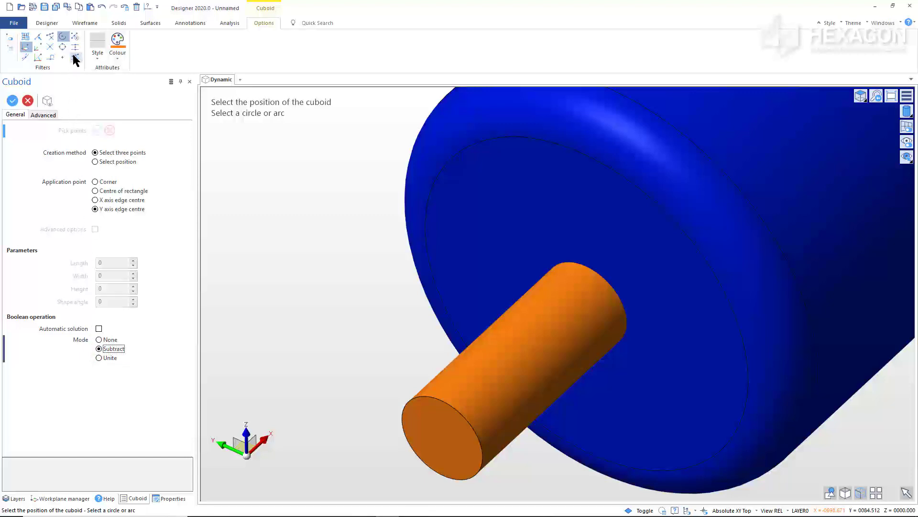
{"action": "left_click", "coordinate": [75, 36]}
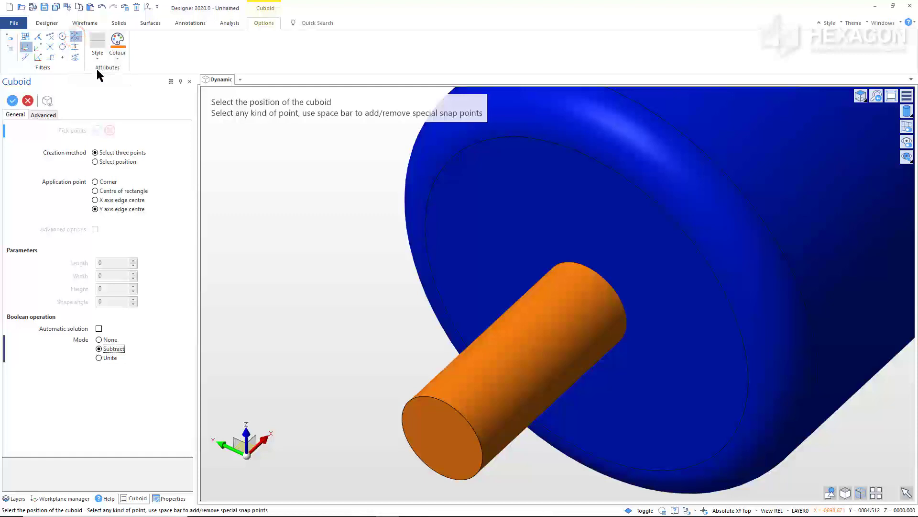
{"action": "left_click", "coordinate": [438, 398]}
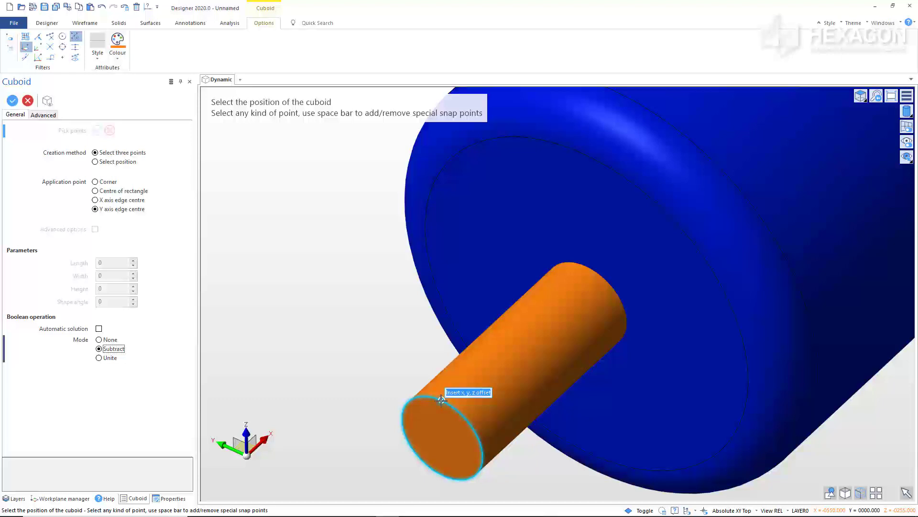
{"action": "left_click", "coordinate": [464, 381]}
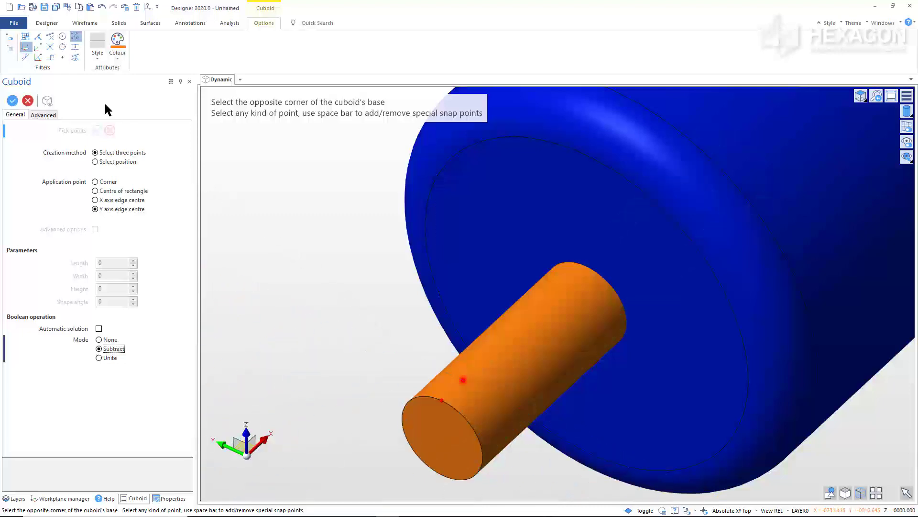
Step: Cut the cuboid pocket into the orange cylinder with length 30, width 10 and a depth of 5 downward
{"action": "left_click", "coordinate": [26, 57]}
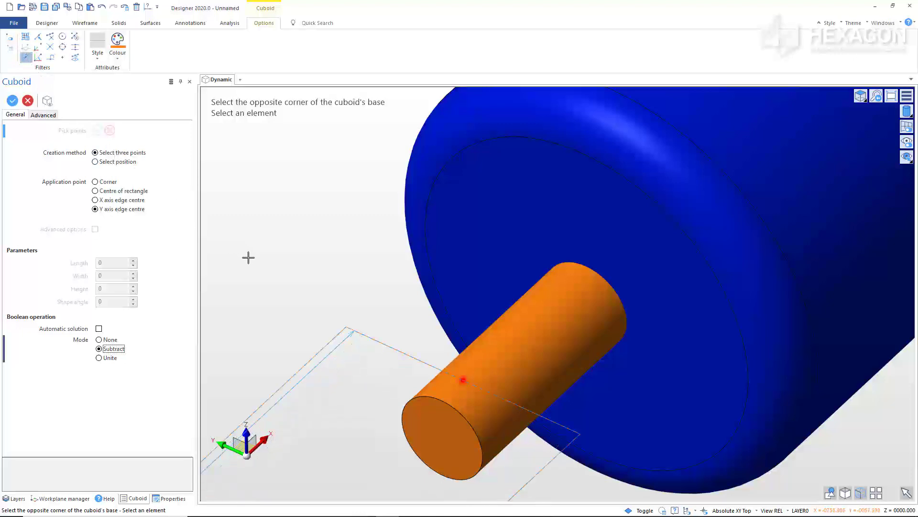
{"action": "scroll", "coordinate": [339, 302], "scroll_direction": "down", "scroll_amount": 2}
{"action": "scroll", "coordinate": [339, 301], "scroll_direction": "down", "scroll_amount": 3}
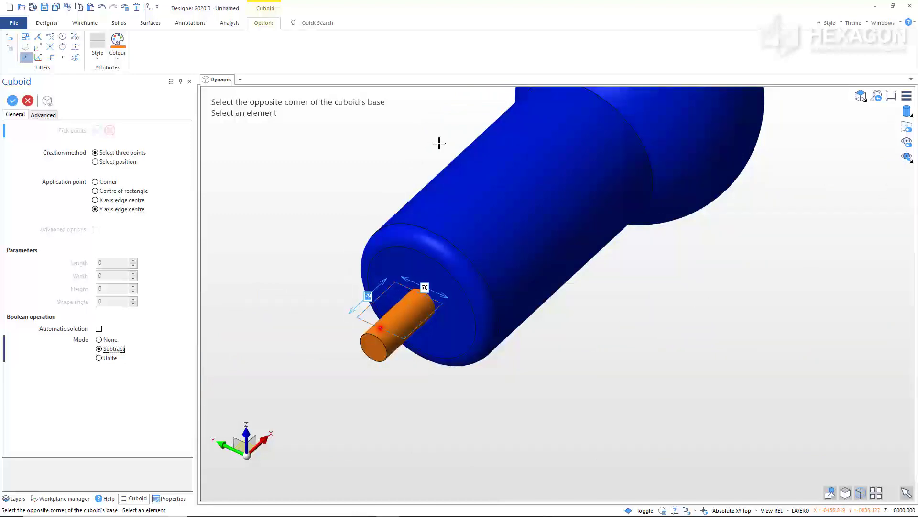
{"action": "type", "text": "30"}
{"action": "key", "text": "Tab"}
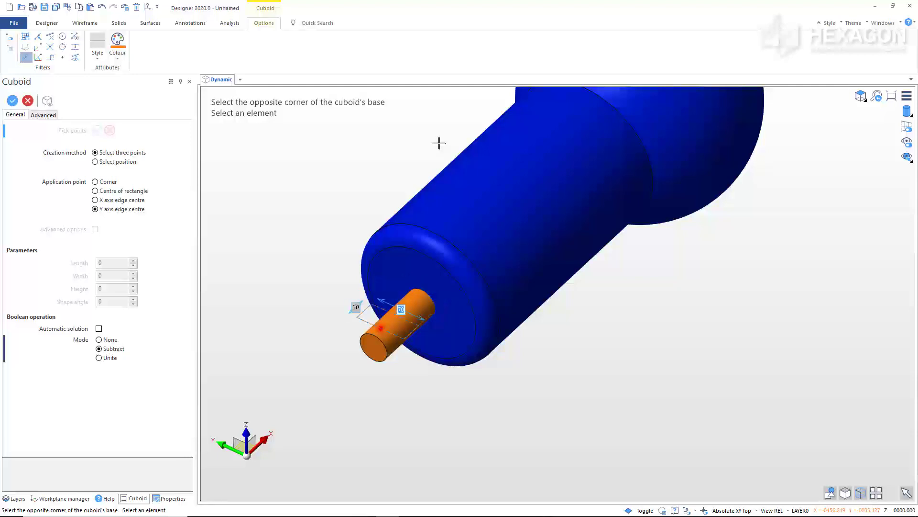
{"action": "type", "text": "10"}
{"action": "key", "text": "Return"}
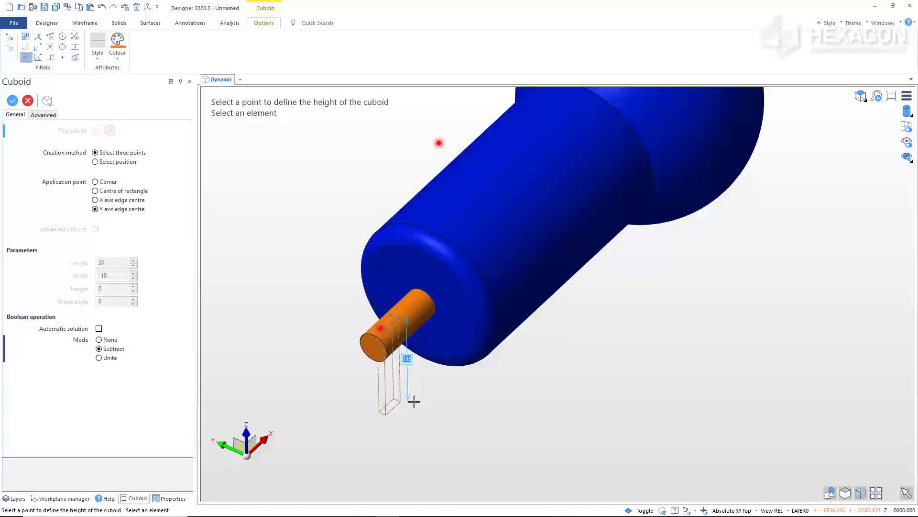
{"action": "type", "text": "5"}
{"action": "key", "text": "Return"}
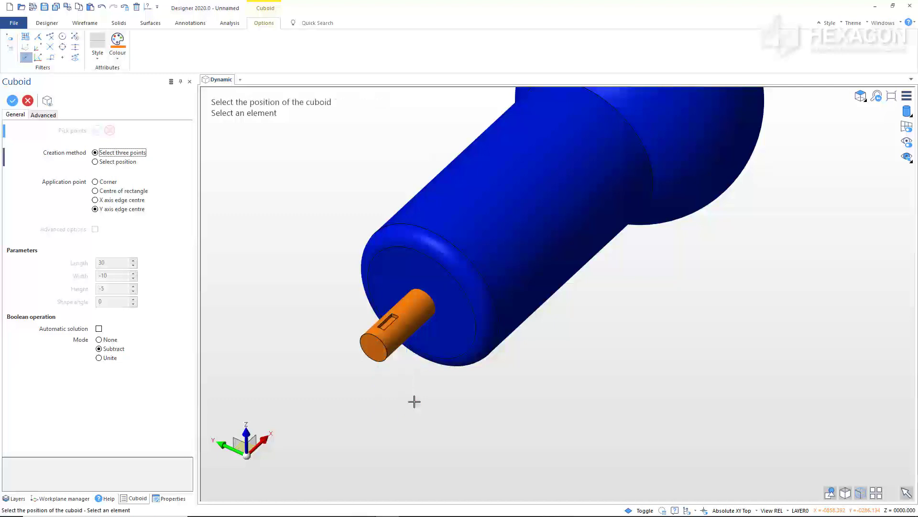
{"action": "scroll", "coordinate": [361, 317], "scroll_direction": "up", "scroll_amount": 5}
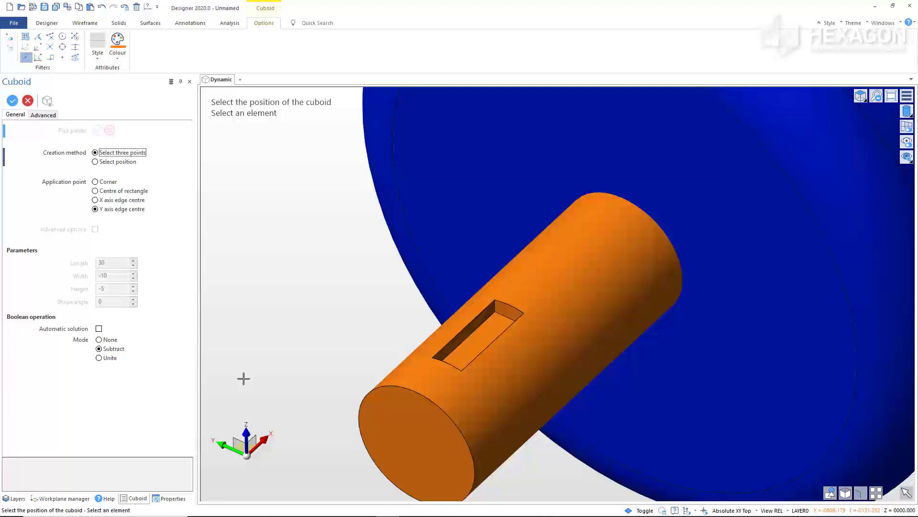
{"action": "left_click", "coordinate": [243, 378]}
{"action": "left_click", "coordinate": [244, 378]}
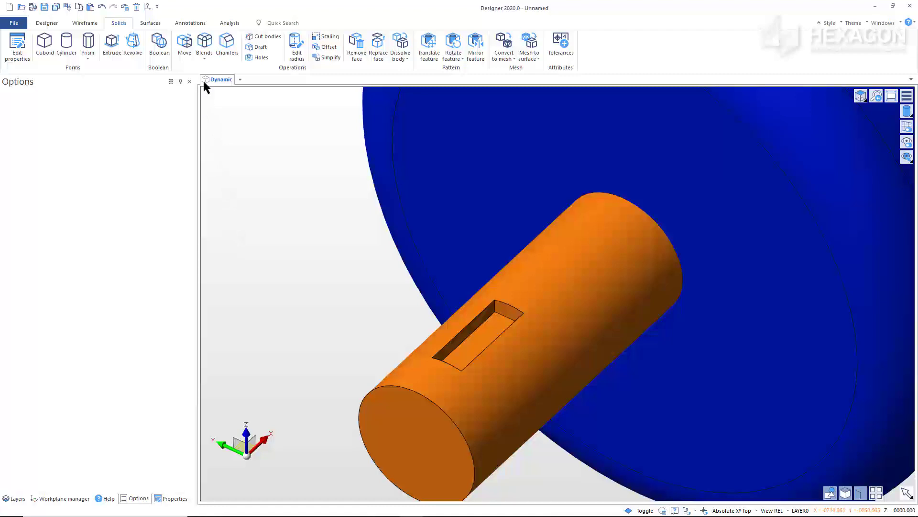
Step: Blend the pocket's four edges away from its floor face with constant radius 5, measured as the Y distance from the end edge's midpoint to its corner
{"action": "left_click", "coordinate": [204, 42]}
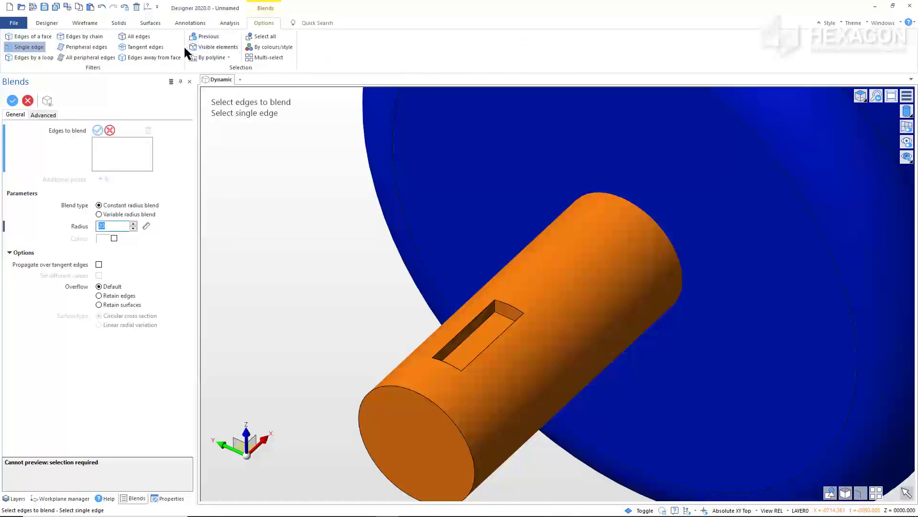
{"action": "left_click", "coordinate": [148, 58]}
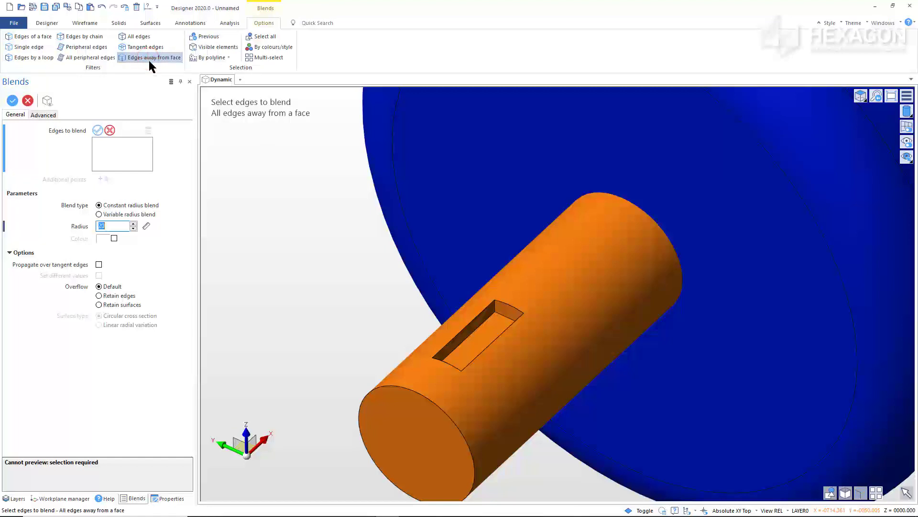
{"action": "left_click", "coordinate": [468, 352]}
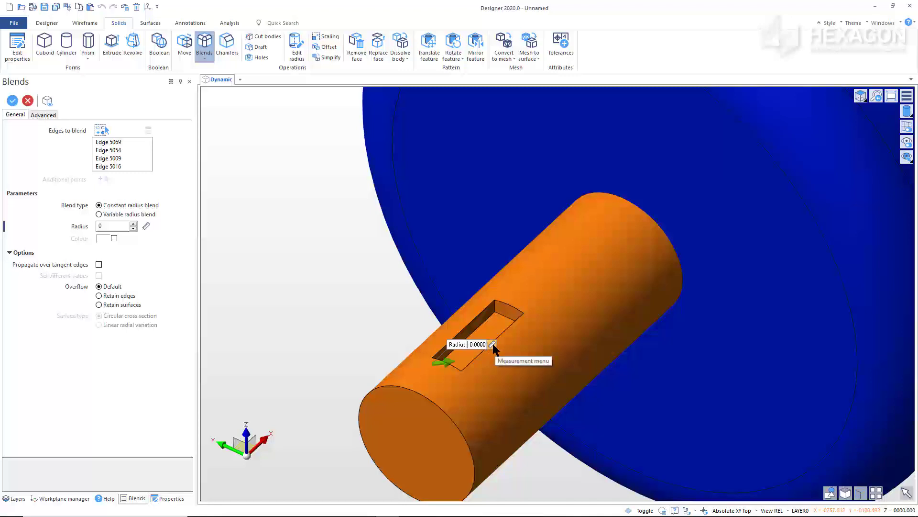
{"action": "left_click", "coordinate": [493, 343]}
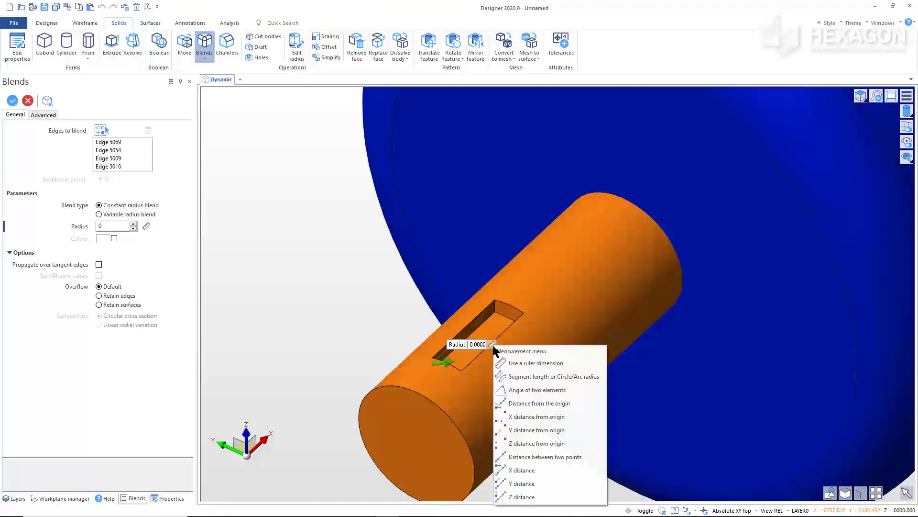
{"action": "left_click", "coordinate": [521, 484]}
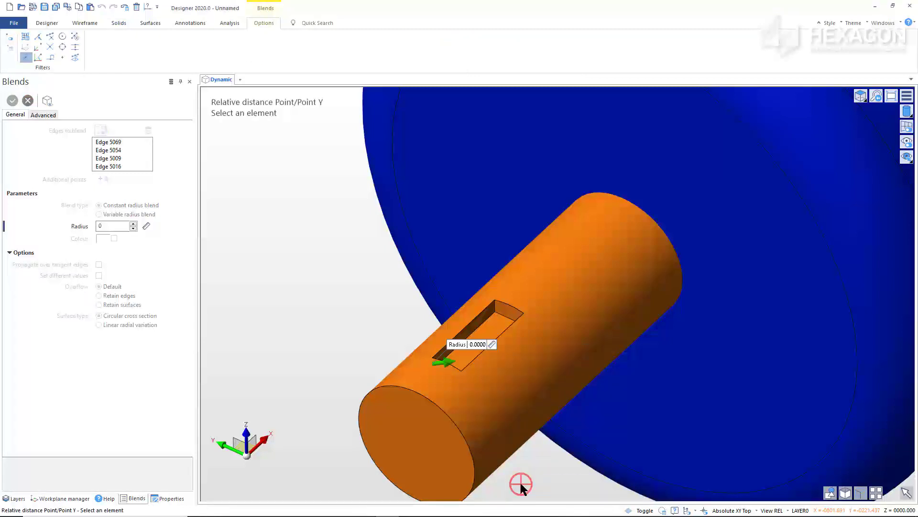
{"action": "left_click", "coordinate": [509, 318]}
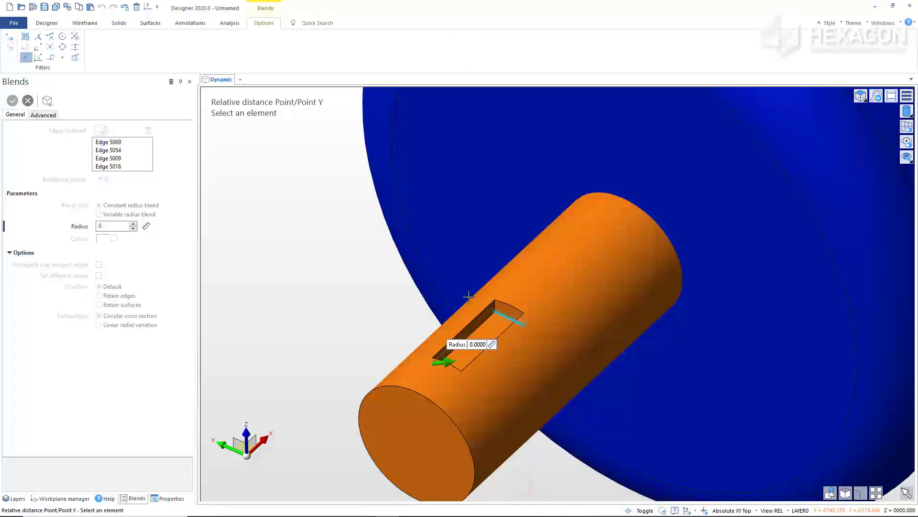
{"action": "left_click", "coordinate": [75, 37]}
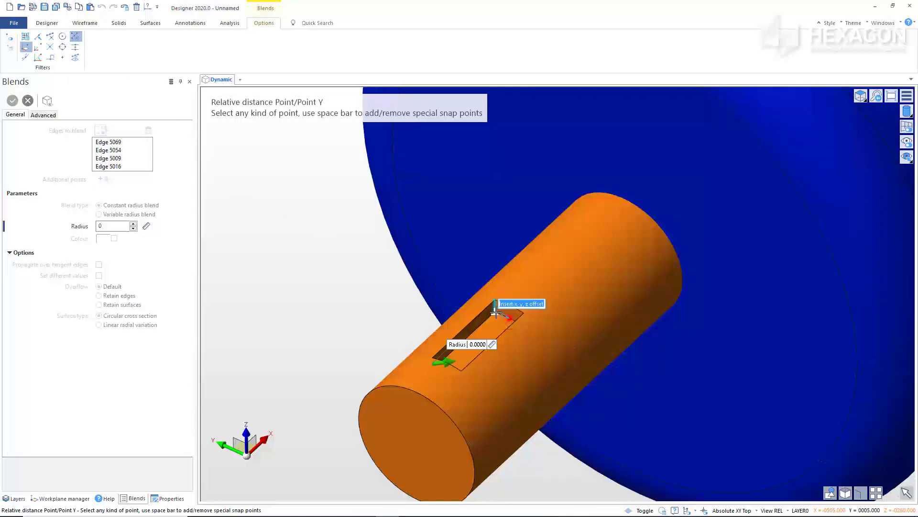
{"action": "left_click", "coordinate": [496, 311]}
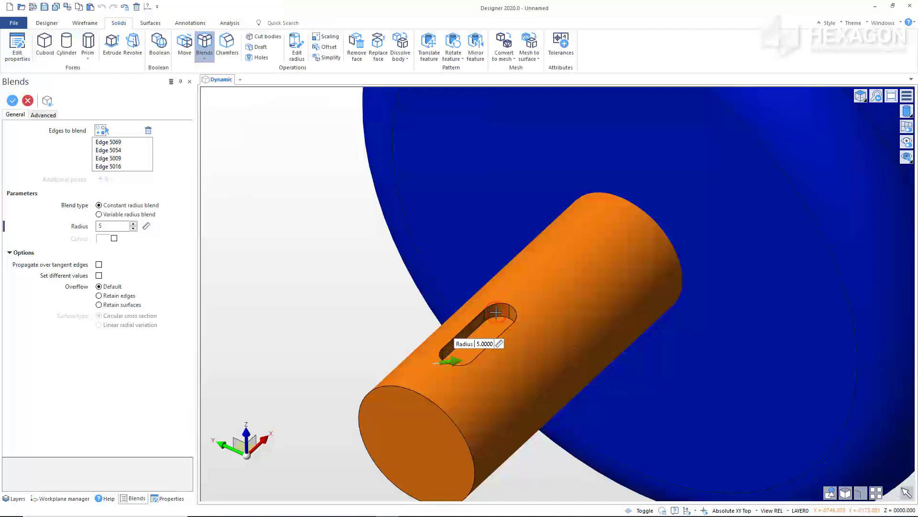
{"action": "left_click", "coordinate": [245, 377]}
{"action": "key", "text": "Escape"}
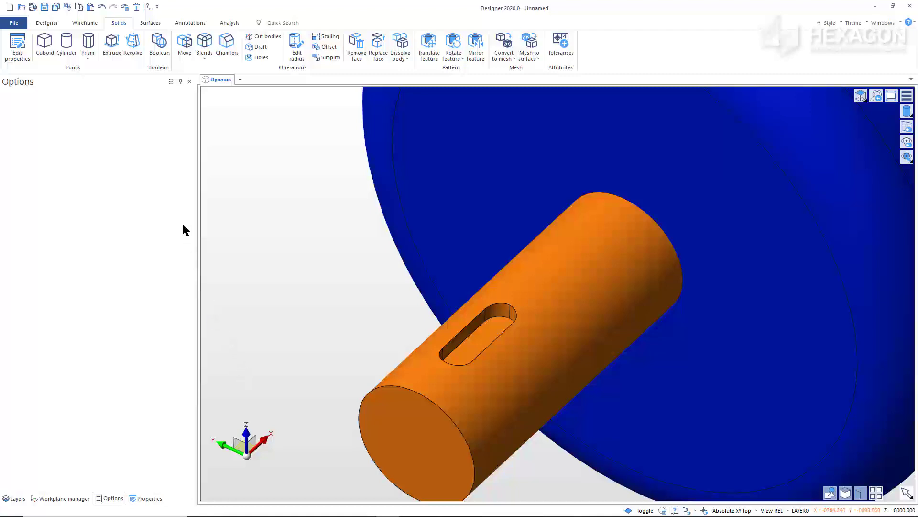
Step: Extrude the keyway's floor face by a first distance of 10 as a separate light pink key body with no Boolean operation
{"action": "left_click", "coordinate": [111, 46]}
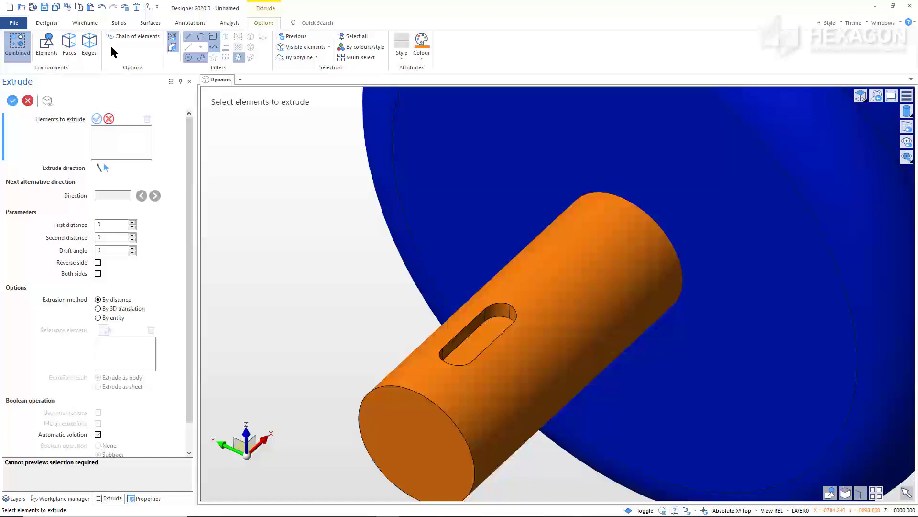
{"action": "left_click", "coordinate": [67, 42]}
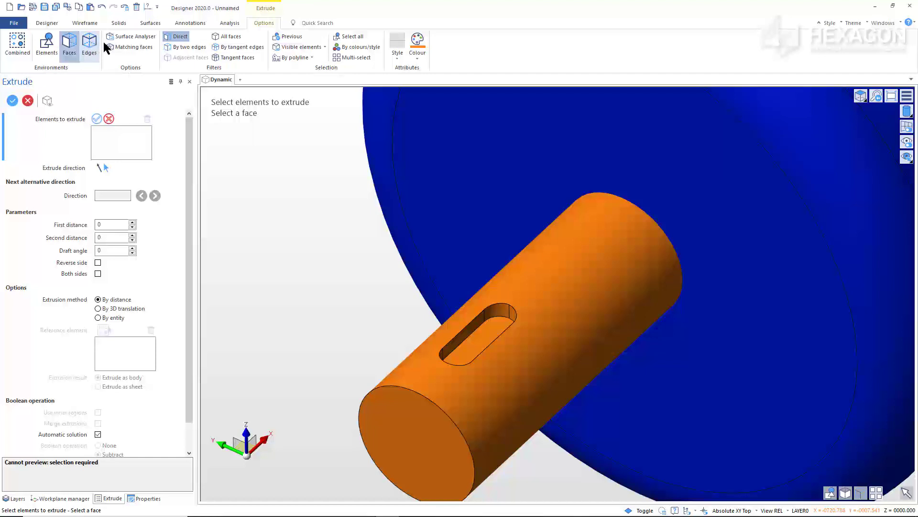
{"action": "left_click", "coordinate": [417, 43]}
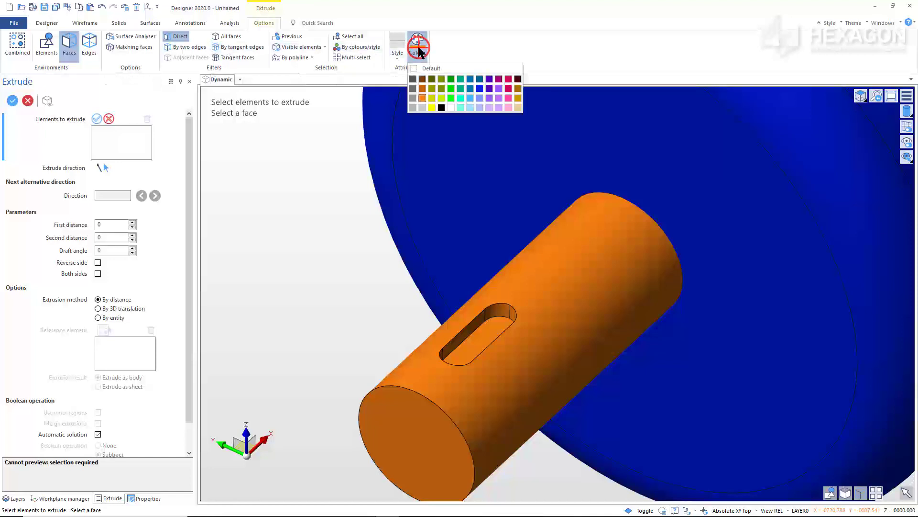
{"action": "left_click", "coordinate": [508, 107]}
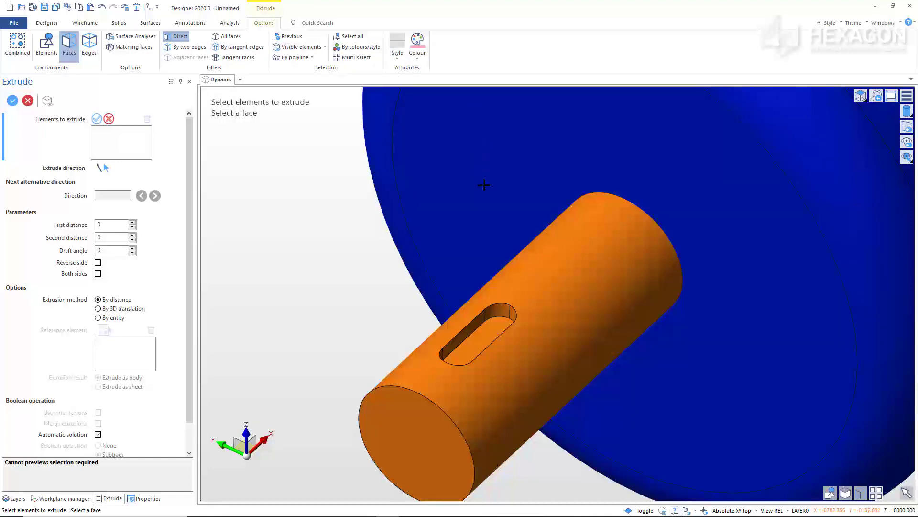
{"action": "left_click", "coordinate": [491, 335]}
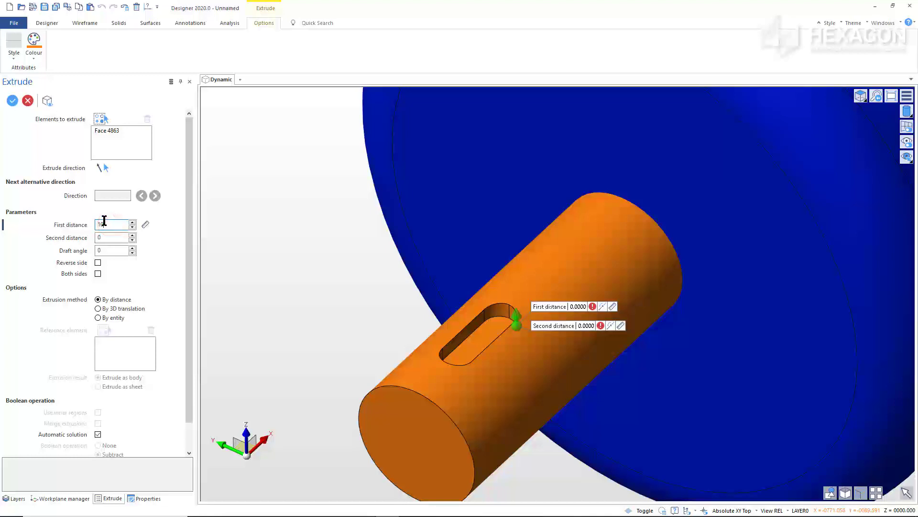
{"action": "left_click", "coordinate": [97, 434]}
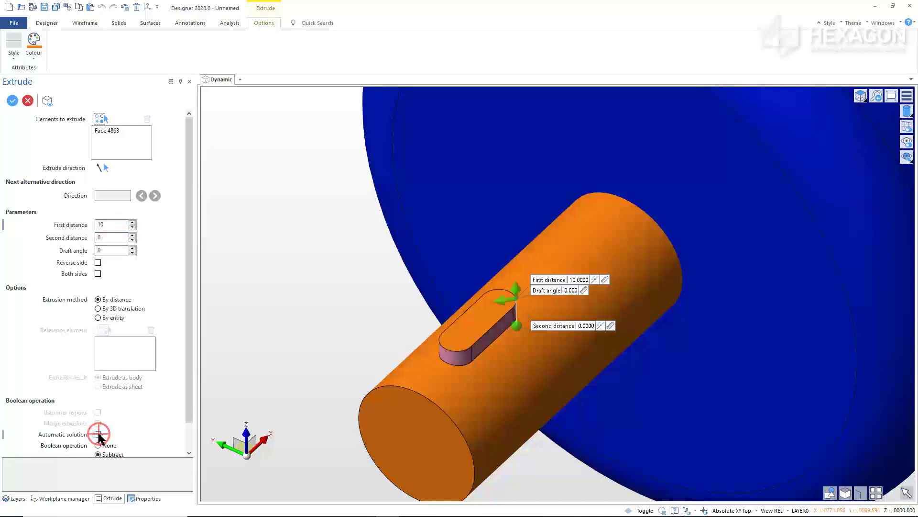
{"action": "scroll", "coordinate": [98, 436], "scroll_direction": "down", "scroll_amount": 1}
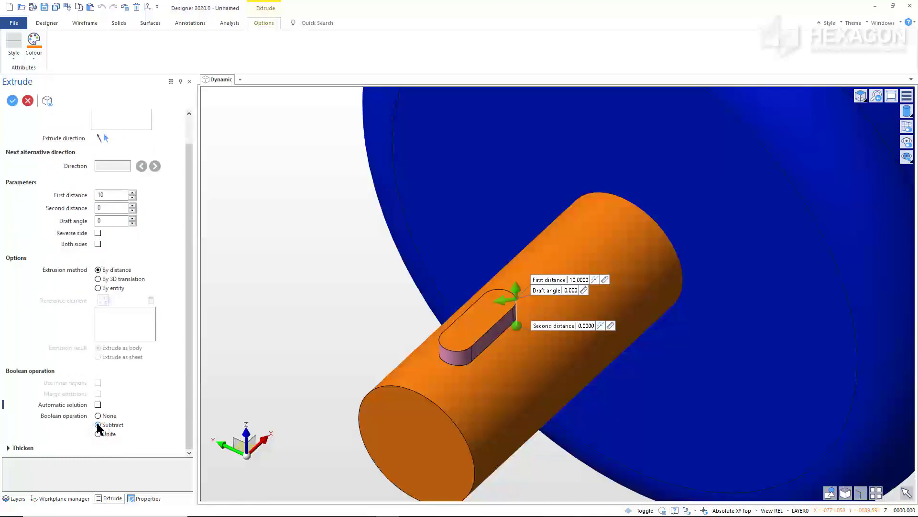
{"action": "left_click", "coordinate": [98, 416]}
{"action": "middle_click", "coordinate": [243, 377]}
{"action": "middle_click", "coordinate": [243, 377]}
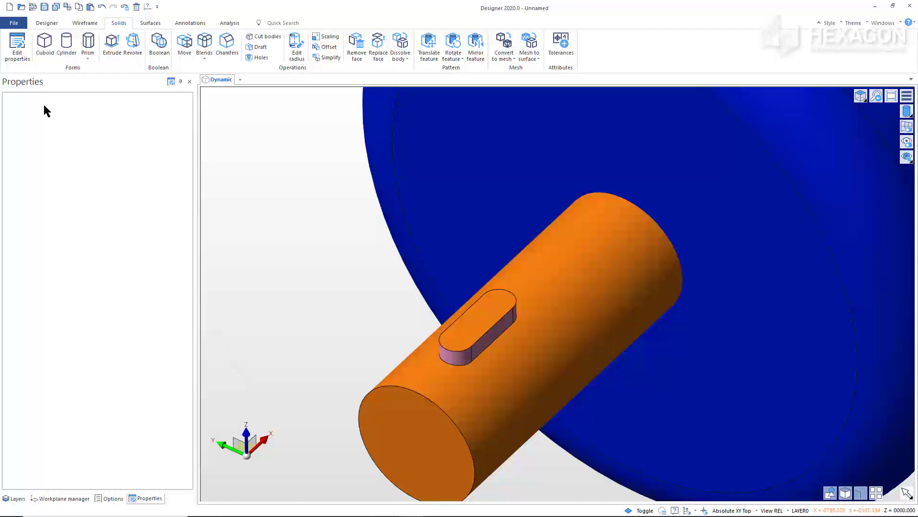
Step: Reset the colour of the extruded key solid so all its faces take the body's pink
{"action": "left_click", "coordinate": [18, 48]}
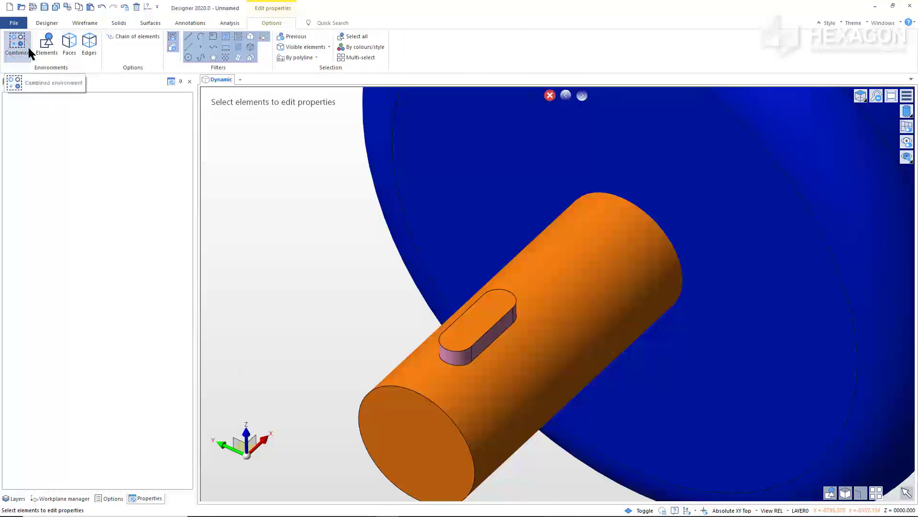
{"action": "left_click", "coordinate": [46, 47]}
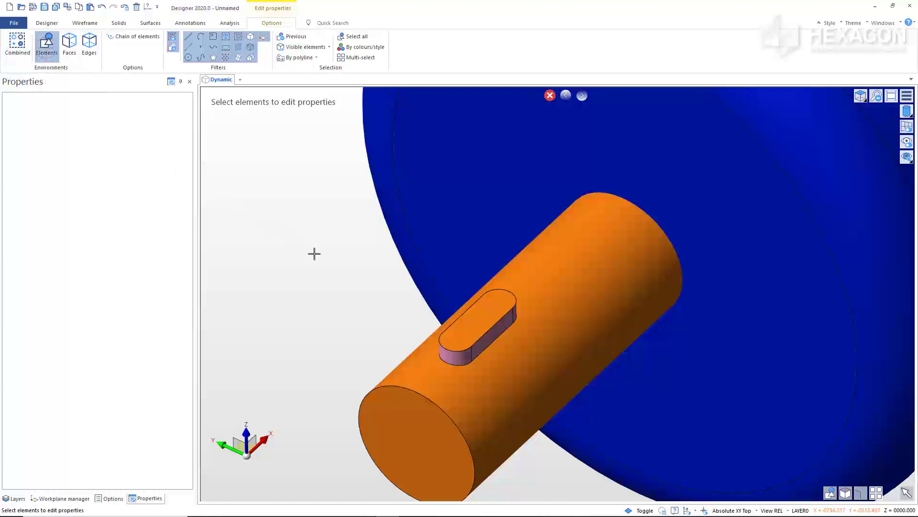
{"action": "left_click", "coordinate": [468, 331]}
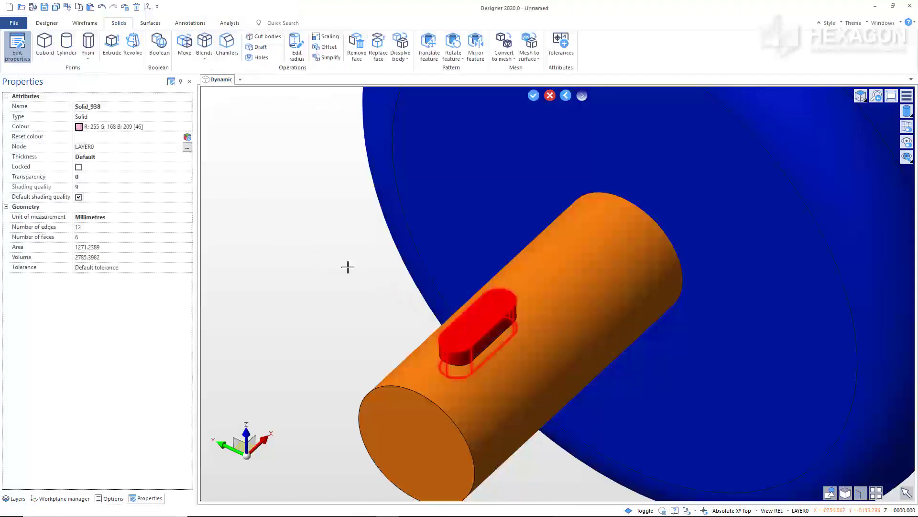
{"action": "left_click", "coordinate": [187, 138]}
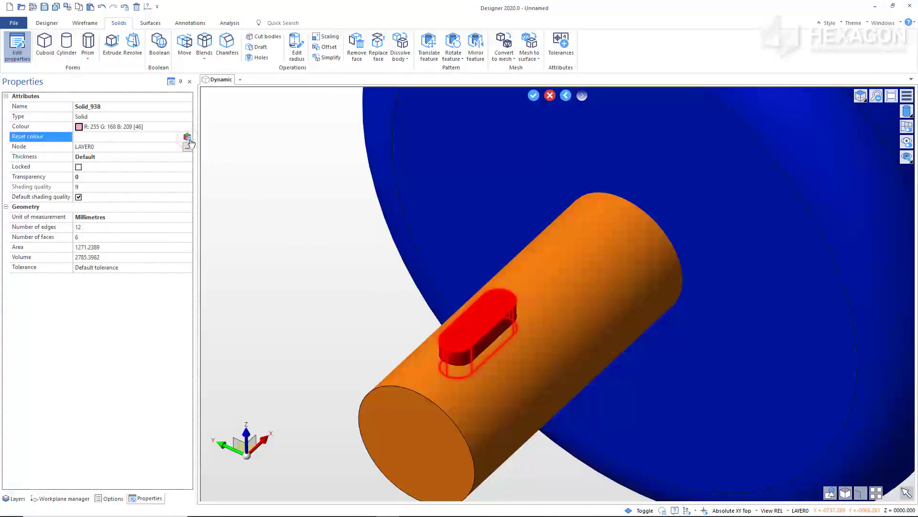
{"action": "right_click", "coordinate": [221, 148]}
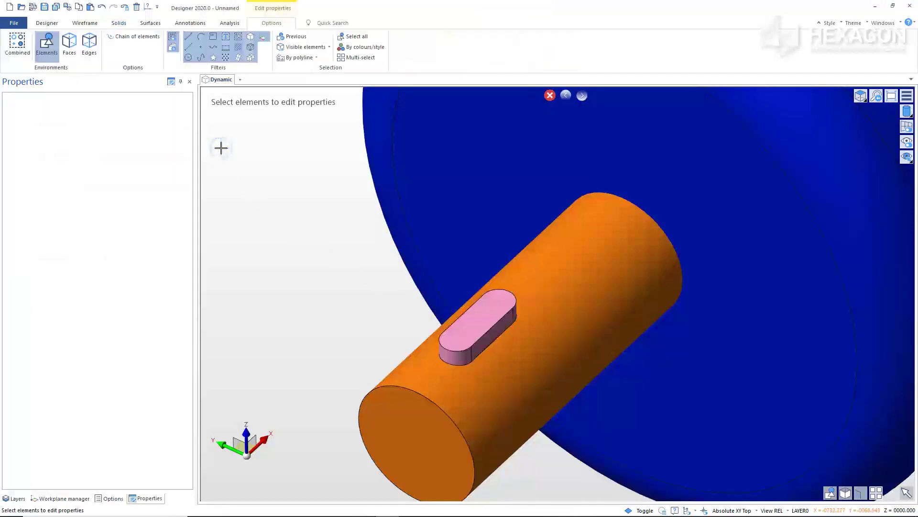
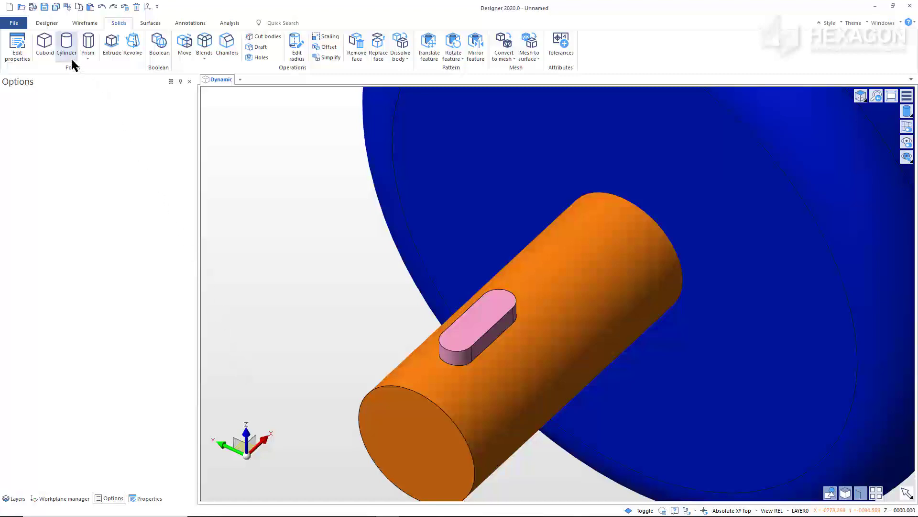
Step: Place a purple cylinder by position, offset -20,0,0 from the centre of the orange shaft's free end
{"action": "left_click", "coordinate": [66, 46]}
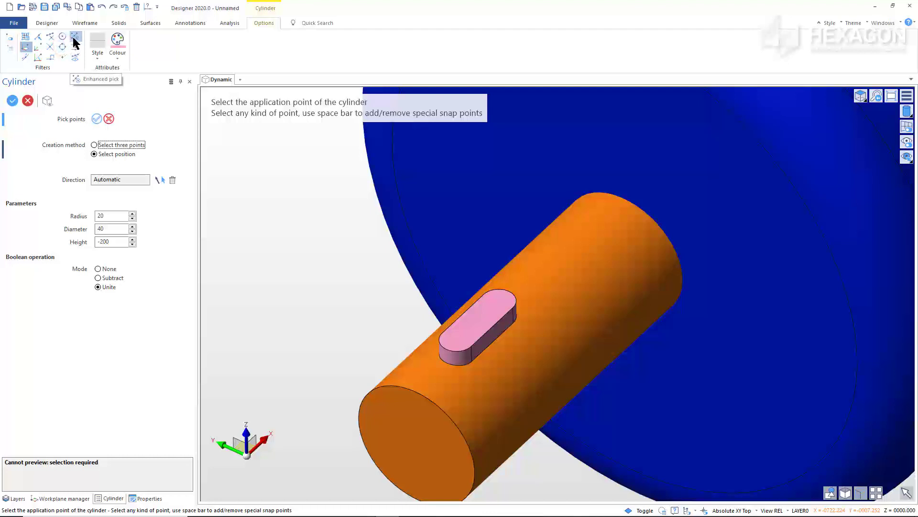
{"action": "left_click", "coordinate": [117, 40]}
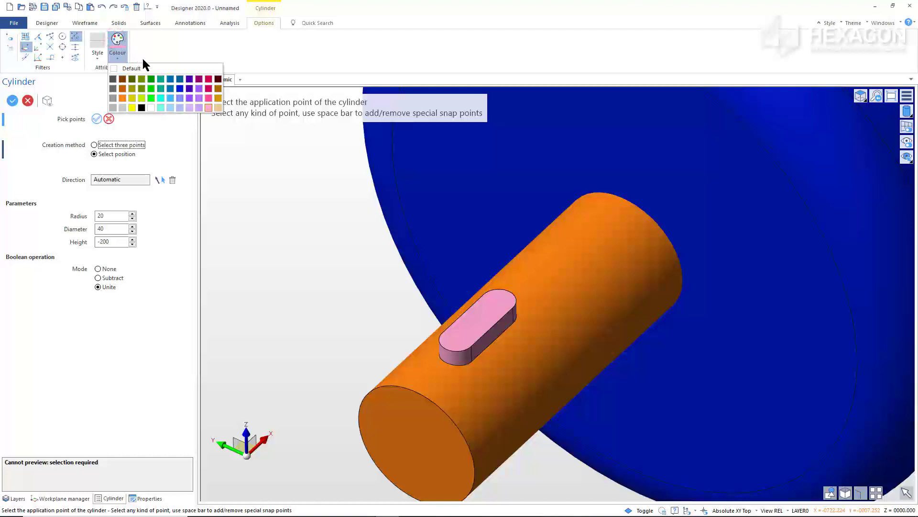
{"action": "left_click", "coordinate": [198, 103]}
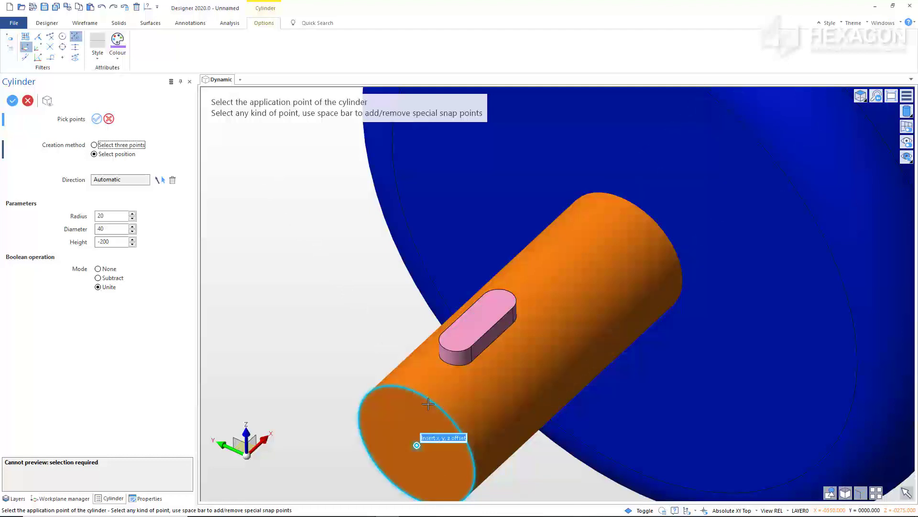
{"action": "type", "text": "-20,0,0"}
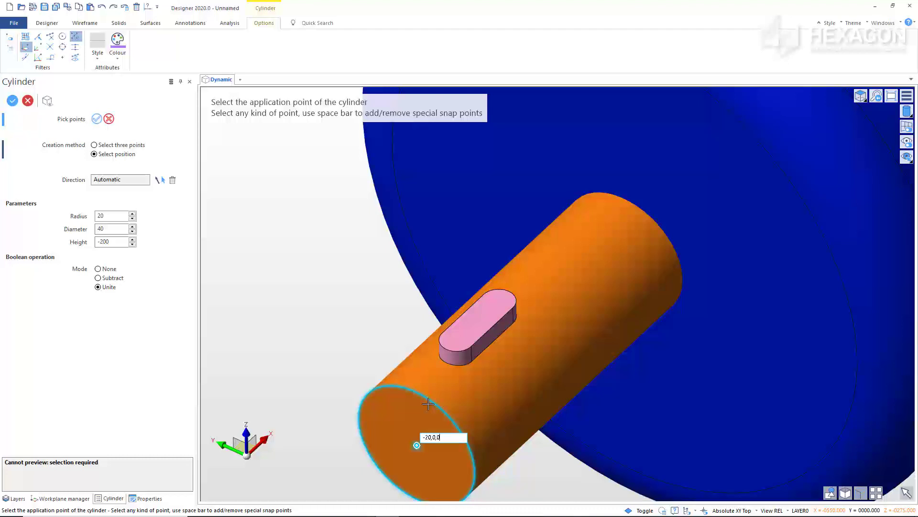
{"action": "key", "text": "Return"}
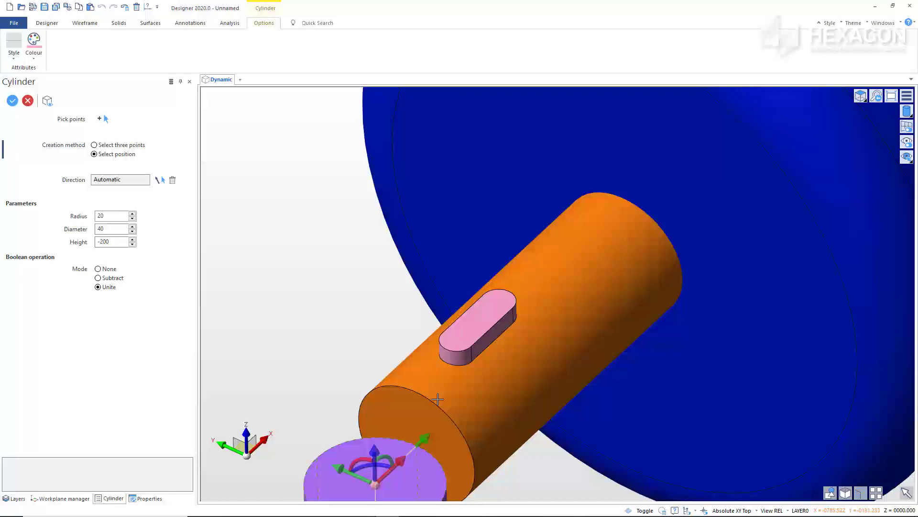
Step: Set the purple cylinder's direction to the X axis
{"action": "middle_click_drag", "start_coordinate": [438, 398], "coordinate": [529, 192]}
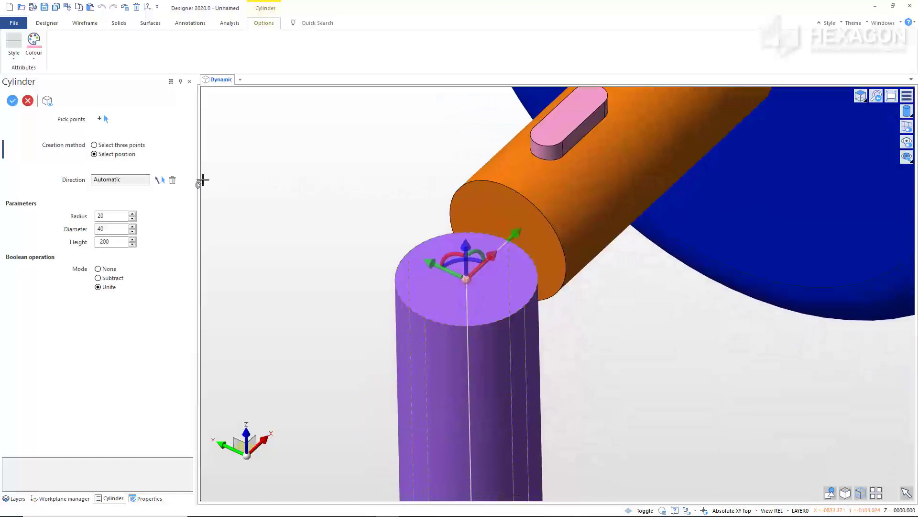
{"action": "left_click", "coordinate": [159, 181]}
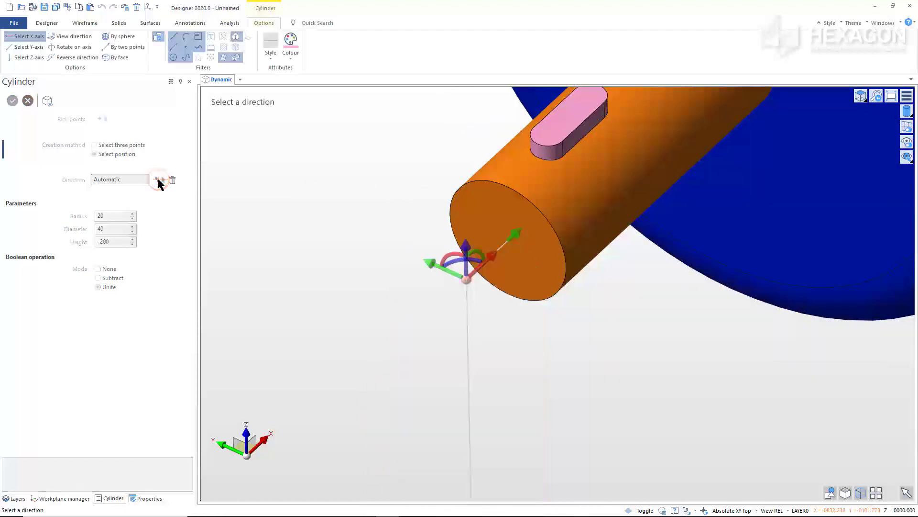
{"action": "left_click", "coordinate": [30, 36]}
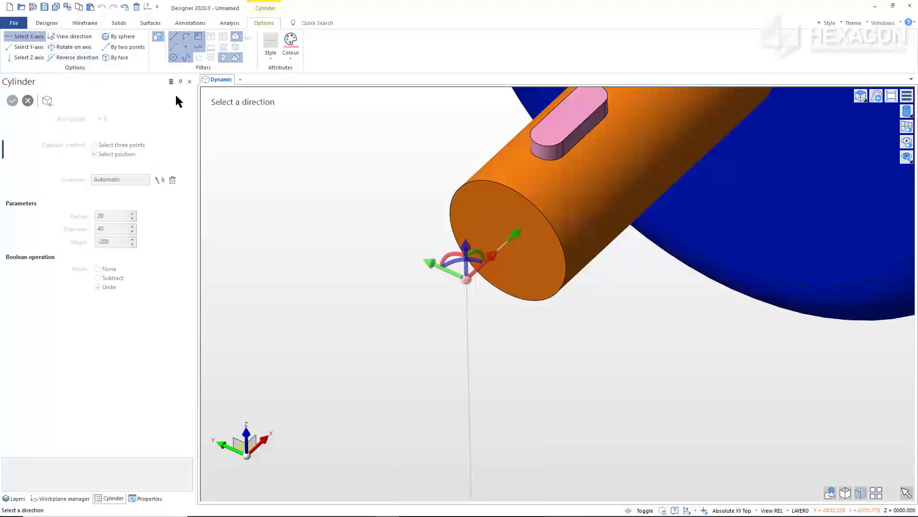
{"action": "left_click", "coordinate": [287, 154]}
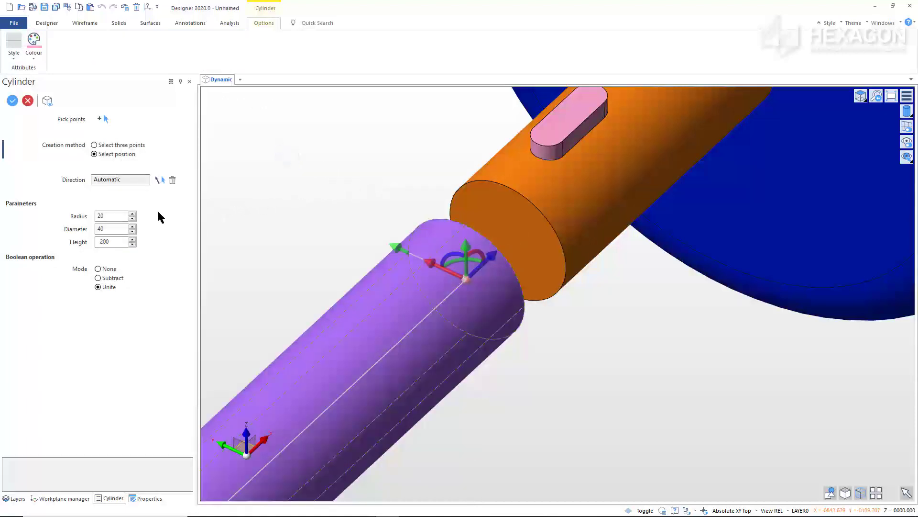
Step: Create the purple cylinder with radius 40 and height 70 as a separate body with no Boolean operation
{"action": "double_click", "coordinate": [110, 216]}
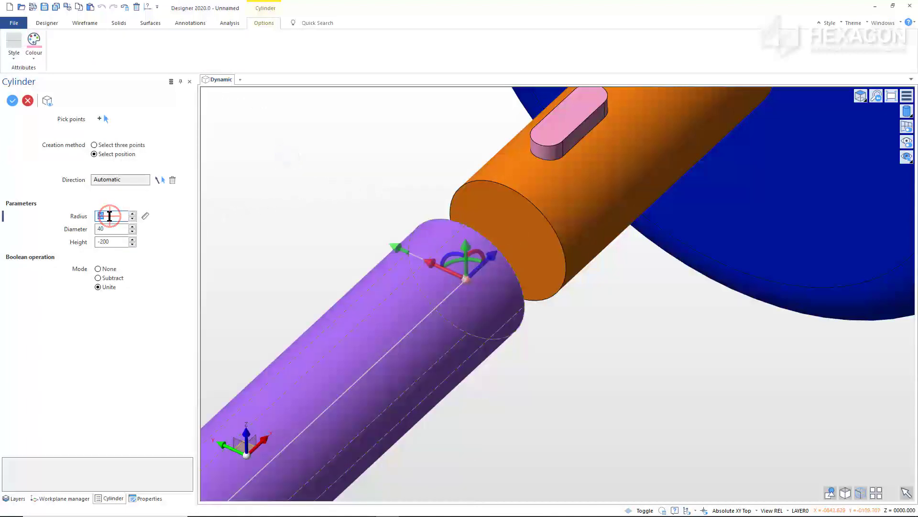
{"action": "type", "text": "40"}
{"action": "key", "text": "Tab"}
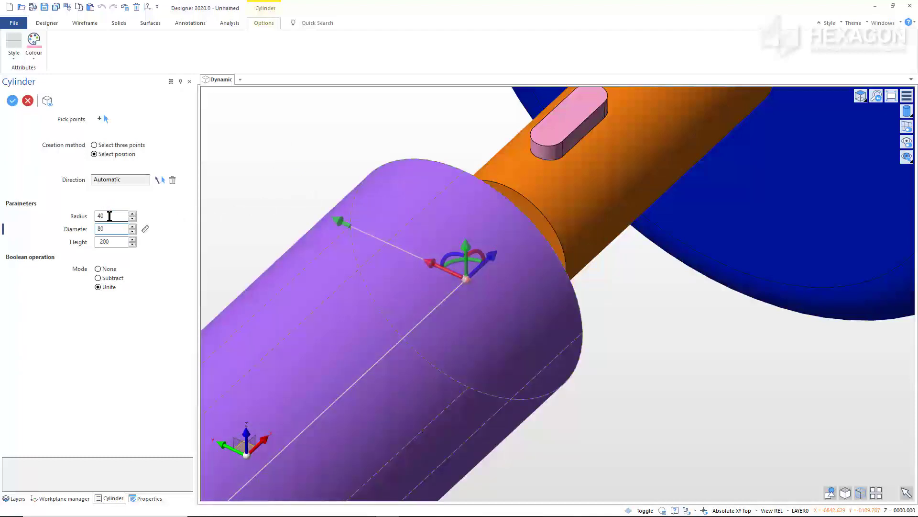
{"action": "double_click", "coordinate": [115, 241]}
{"action": "type", "text": "70"}
{"action": "key", "text": "Tab"}
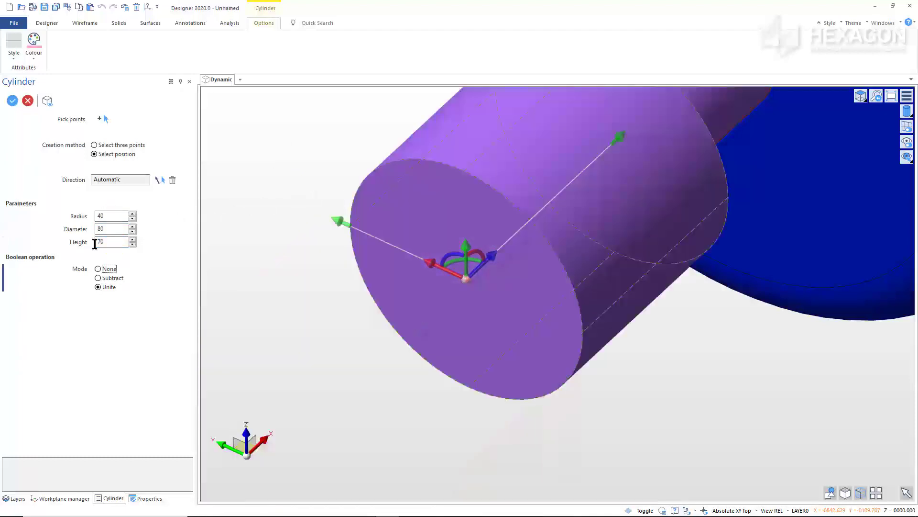
{"action": "left_click", "coordinate": [98, 269]}
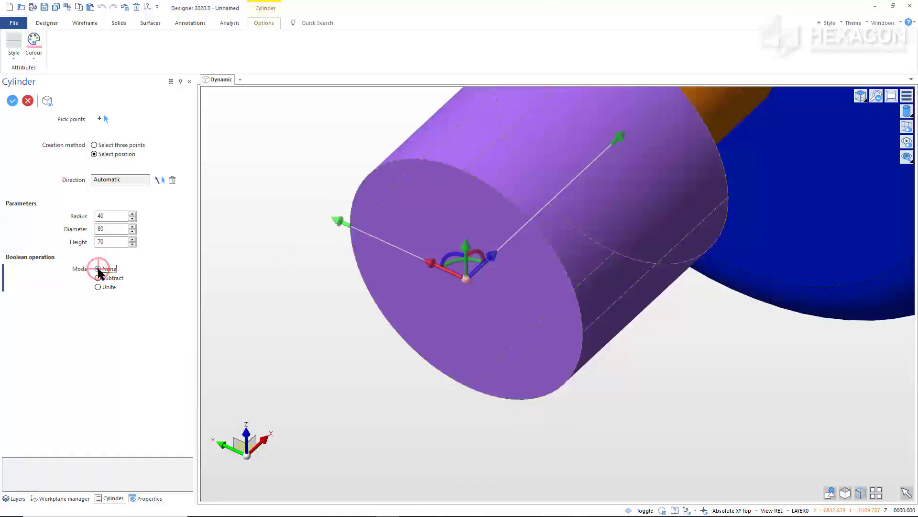
{"action": "left_click", "coordinate": [275, 276]}
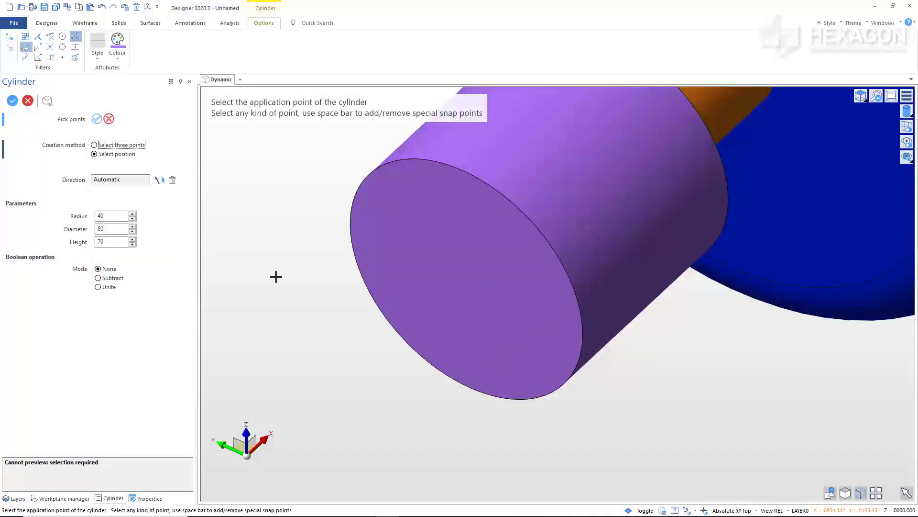
{"action": "key", "text": "Escape"}
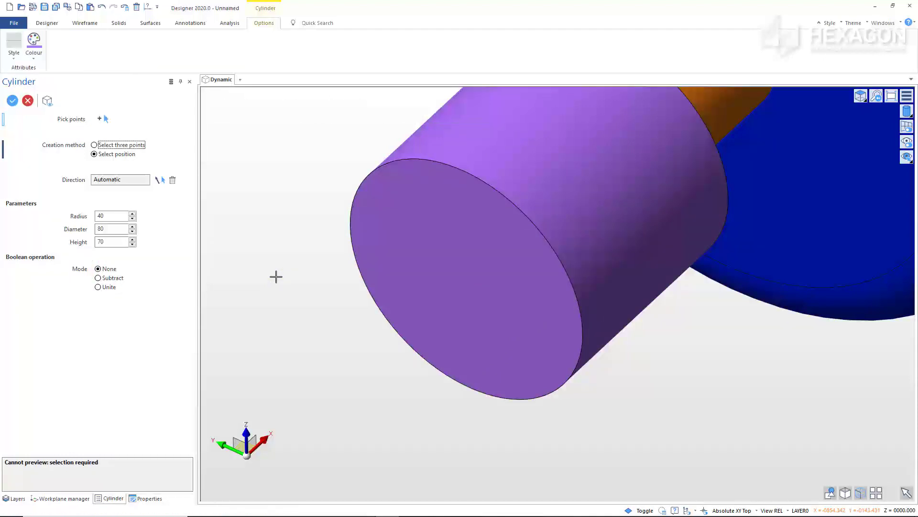
{"action": "key", "text": "Escape"}
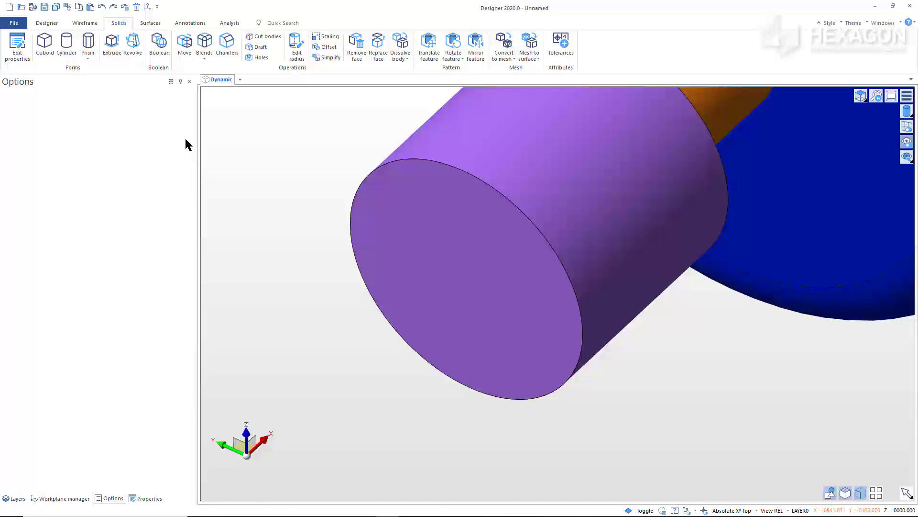
Step: Start a Boolean operation with the purple cylinder as target body and enable multi-select for the tool bodies
{"action": "left_click", "coordinate": [153, 44]}
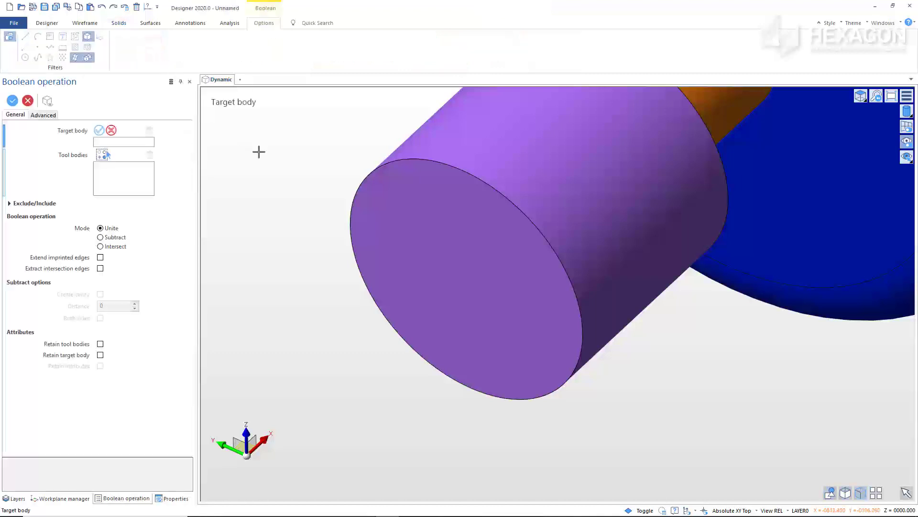
{"action": "left_click", "coordinate": [372, 213]}
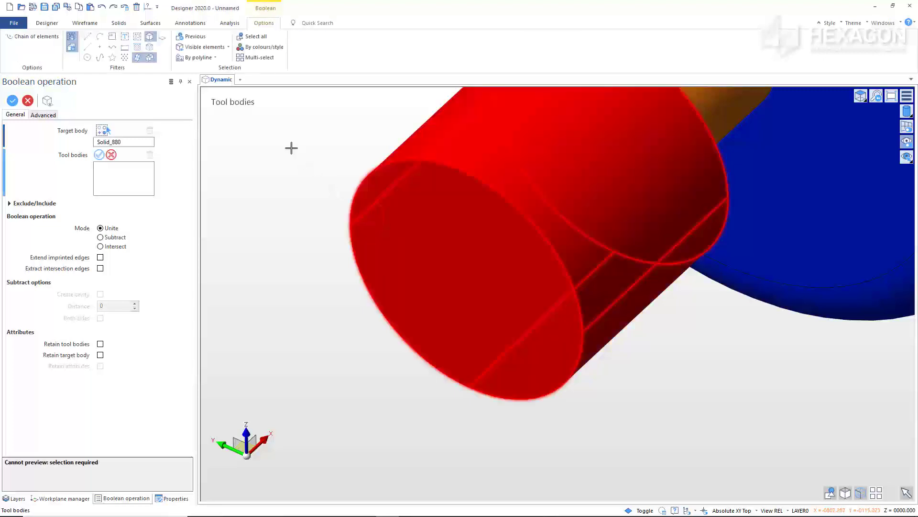
{"action": "left_click", "coordinate": [259, 58]}
Step: Hide the purple cylinder solid in LAYER0 to expose the orange shaft and pink key
{"action": "left_click", "coordinate": [15, 498]}
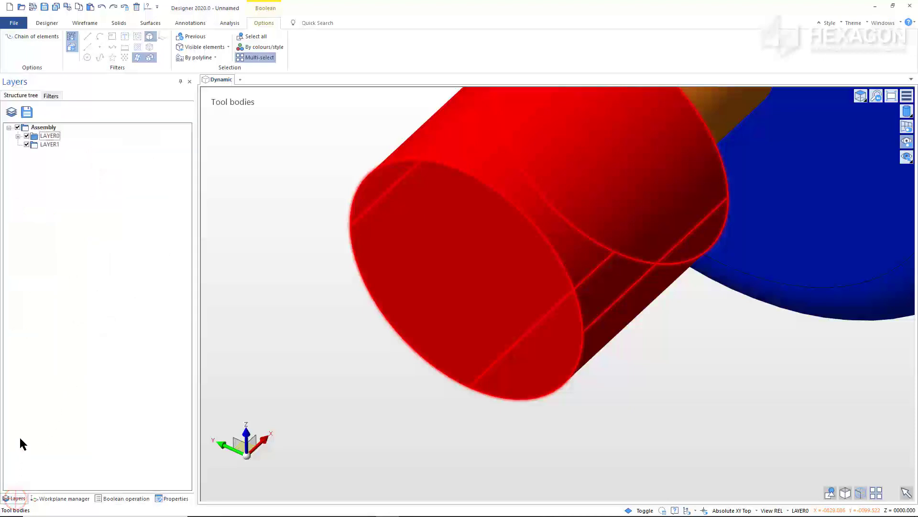
{"action": "left_click", "coordinate": [18, 136]}
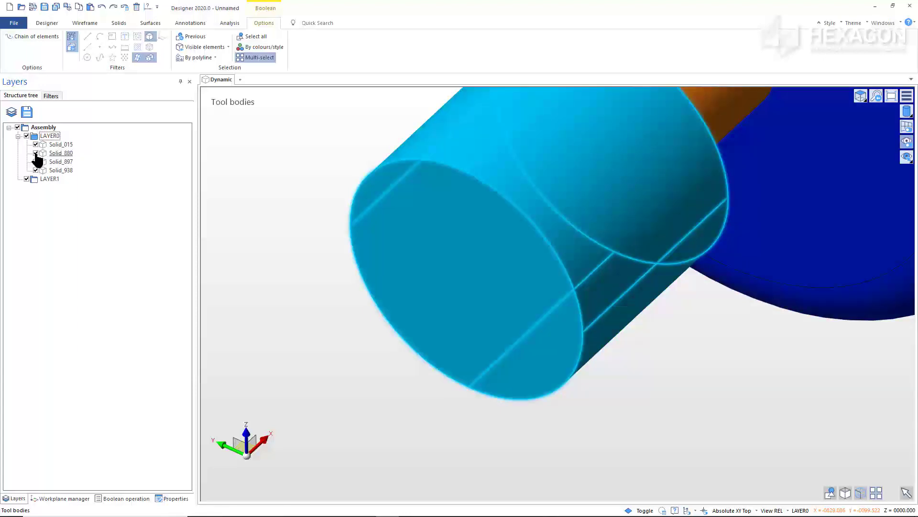
{"action": "left_click", "coordinate": [35, 153]}
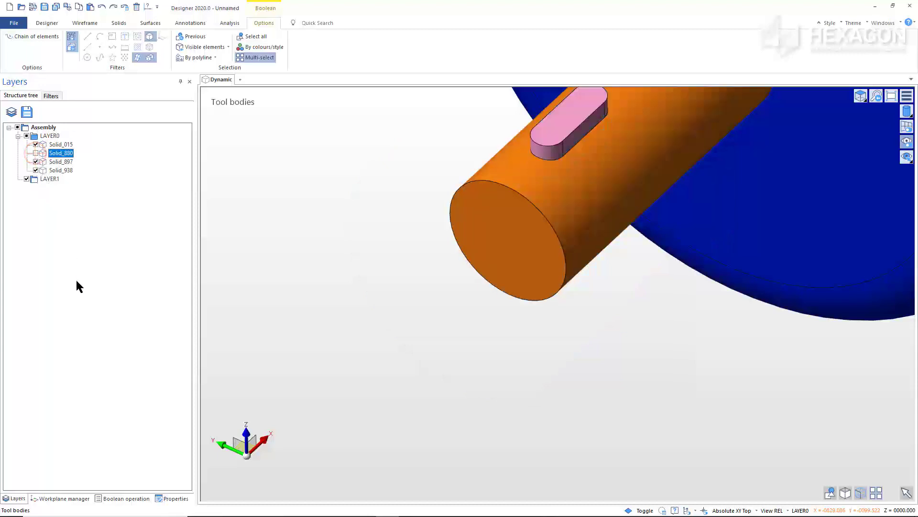
Step: Subtract the orange shaft and pink key from the purple cylinder, retaining the tool bodies
{"action": "left_click", "coordinate": [122, 498]}
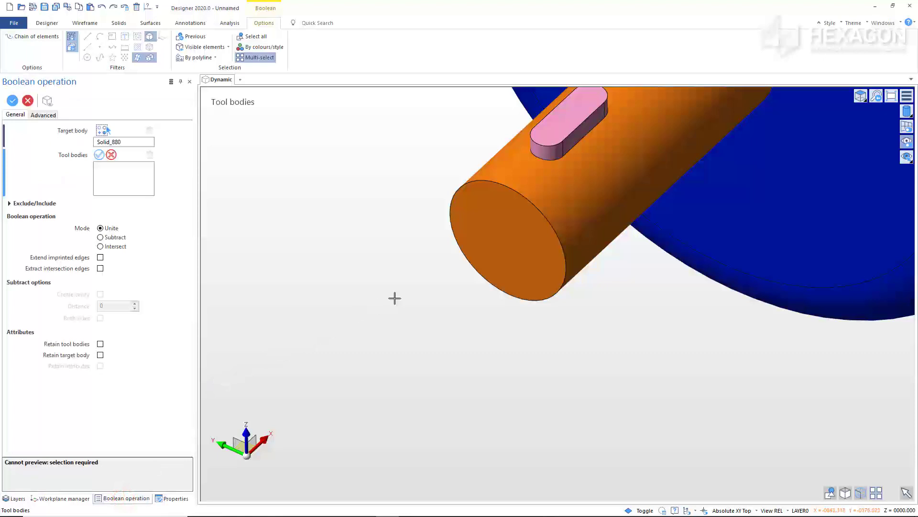
{"action": "left_click", "coordinate": [478, 238]}
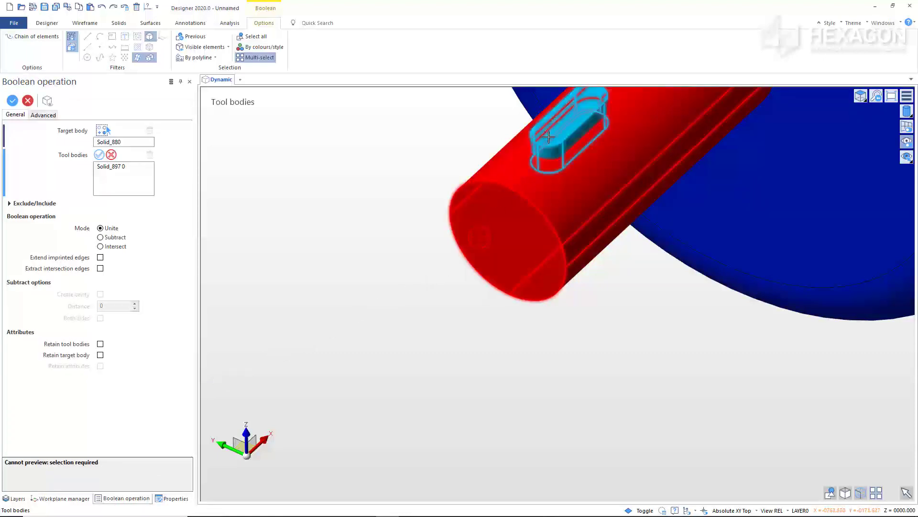
{"action": "left_click", "coordinate": [538, 152]}
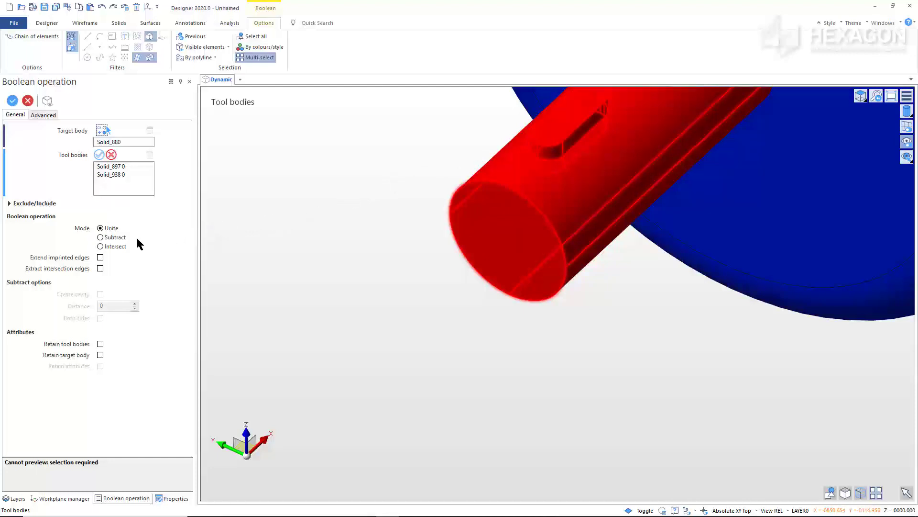
{"action": "left_click", "coordinate": [119, 238]}
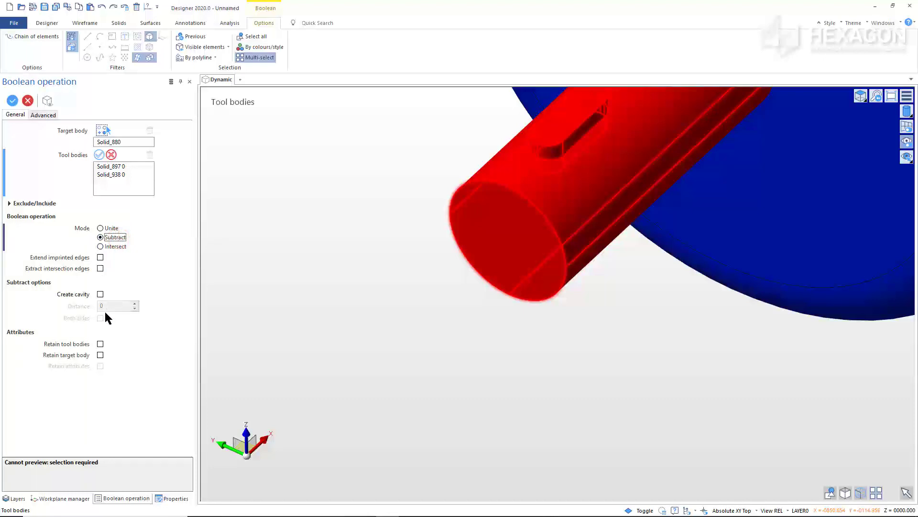
{"action": "left_click", "coordinate": [100, 343]}
{"action": "right_click", "coordinate": [232, 322]}
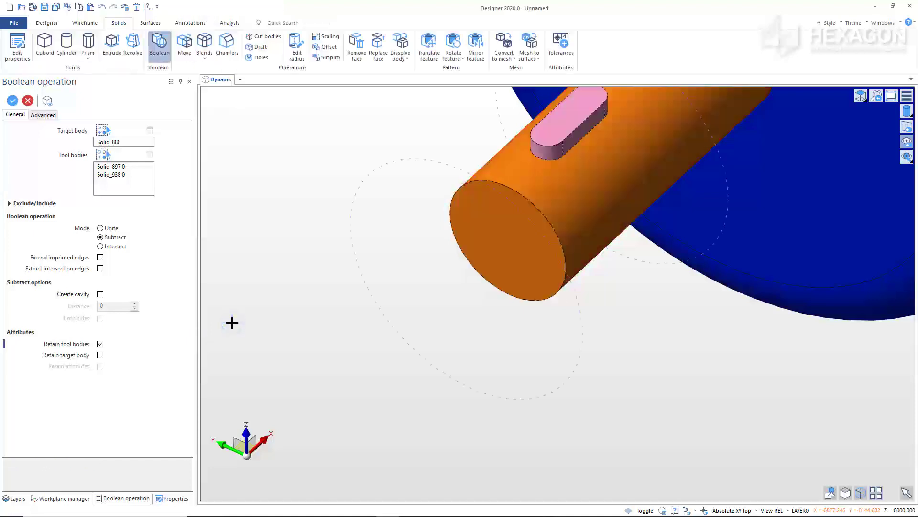
{"action": "right_click", "coordinate": [232, 322]}
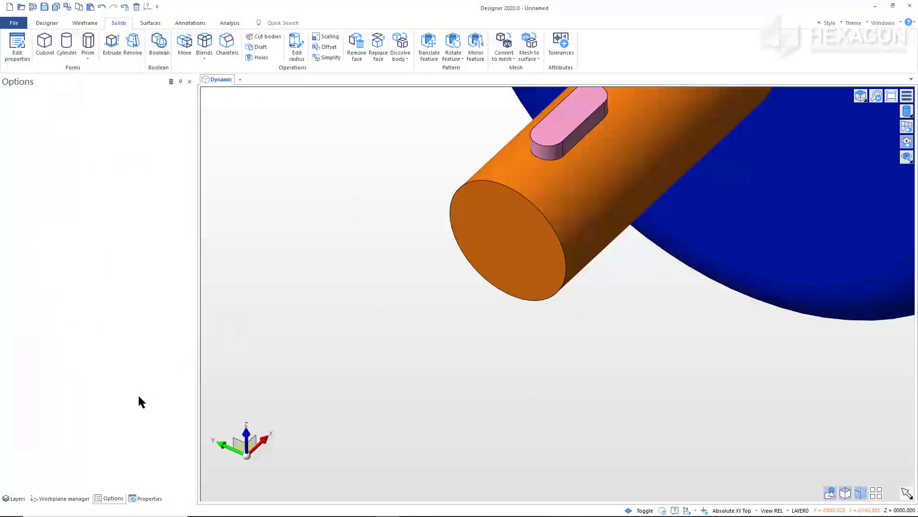
Step: Hide every solid in LAYER0 except the purple hub and turn the view towards its bore and keyway
{"action": "left_click", "coordinate": [19, 499]}
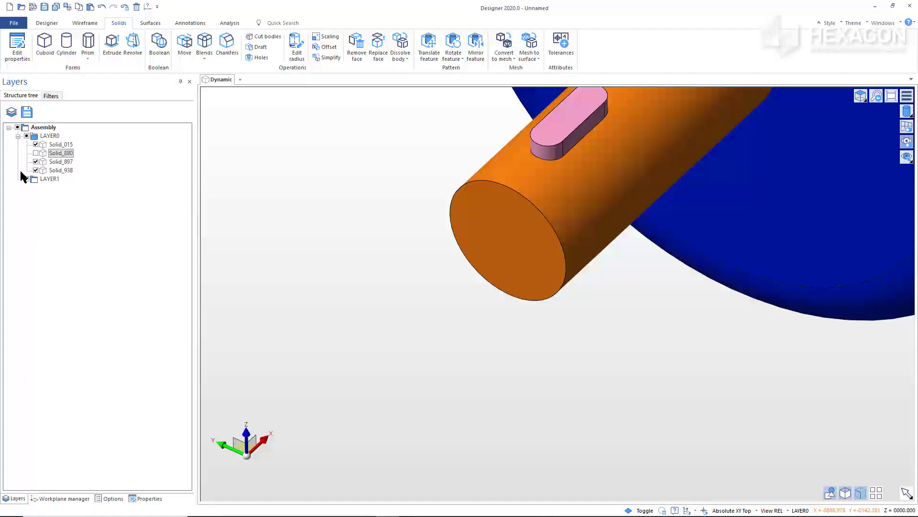
{"action": "left_click", "coordinate": [27, 136]}
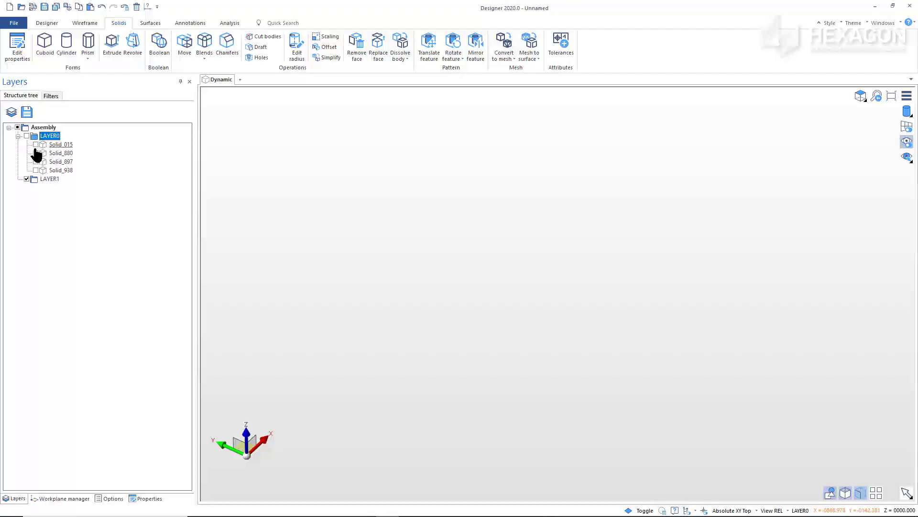
{"action": "left_click", "coordinate": [35, 153]}
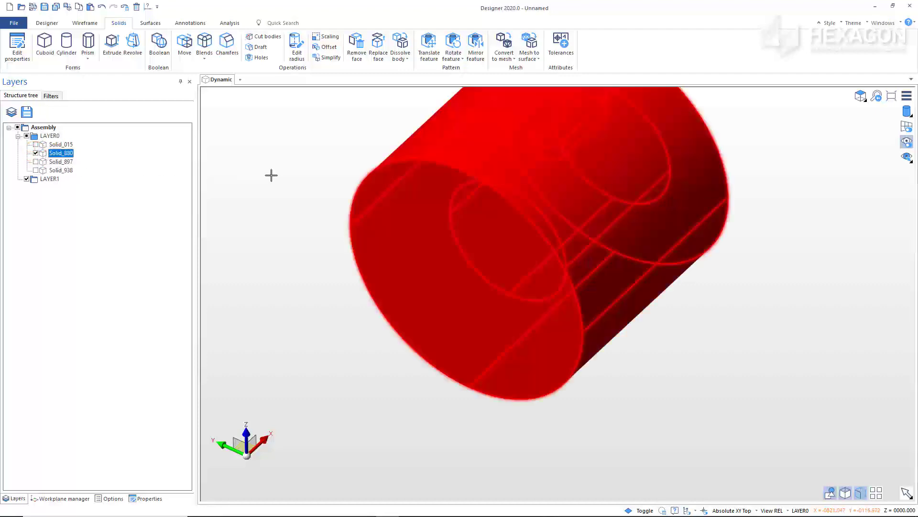
{"action": "mouse_move", "coordinate": [273, 174]}
{"action": "middle_mouse_down"}
{"action": "mouse_move", "coordinate": [285, 209]}
{"action": "mouse_move", "coordinate": [278, 326]}
{"action": "middle_mouse_up"}
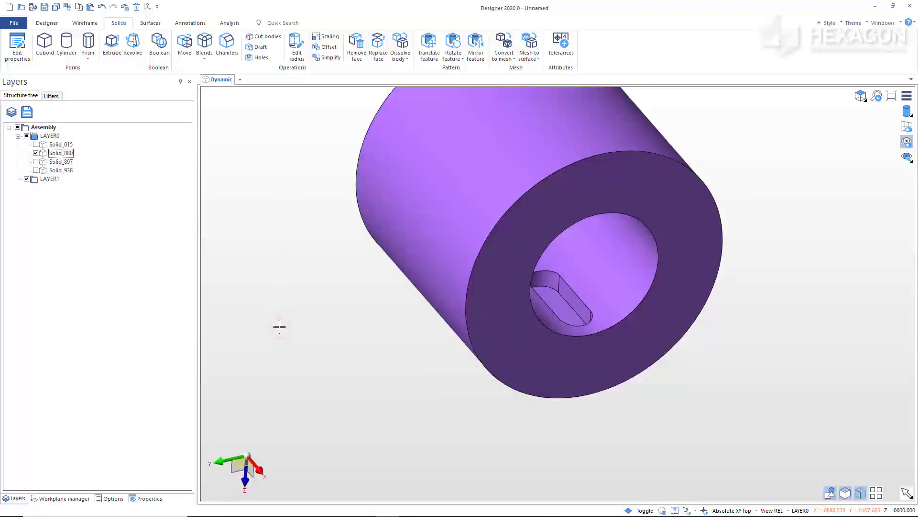
{"action": "left_click", "coordinate": [279, 327]}
Step: Move the keyway's inner end face -10 along the X axis without moving its adjacent faces
{"action": "left_click", "coordinate": [182, 42]}
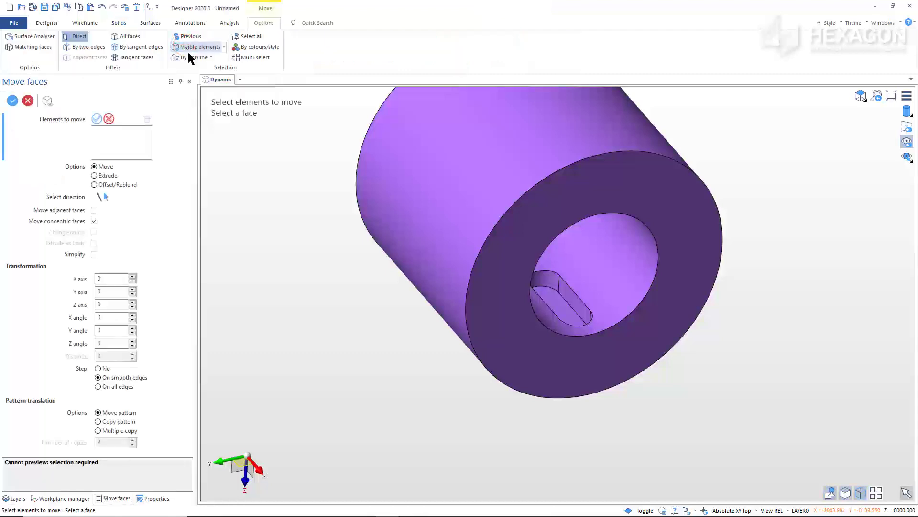
{"action": "left_click", "coordinate": [545, 280]}
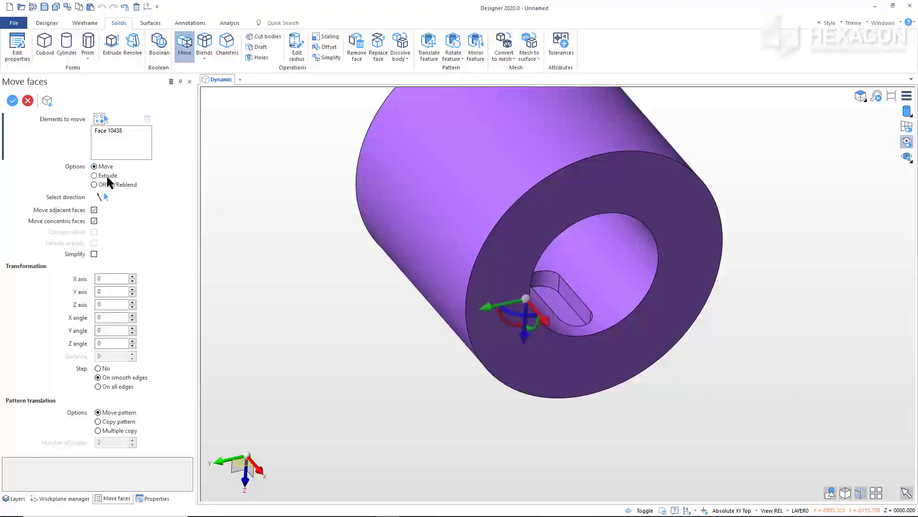
{"action": "left_click", "coordinate": [94, 209]}
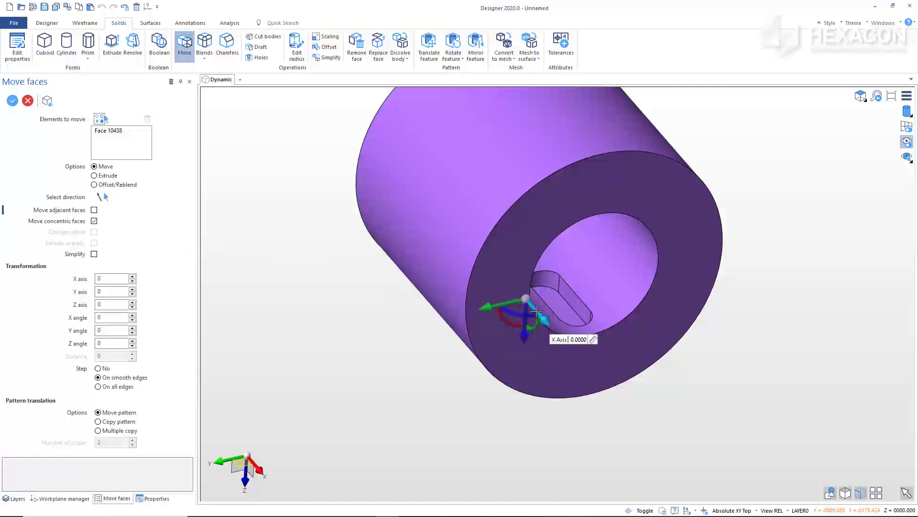
{"action": "left_click_drag", "start_coordinate": [536, 312], "coordinate": [516, 295]}
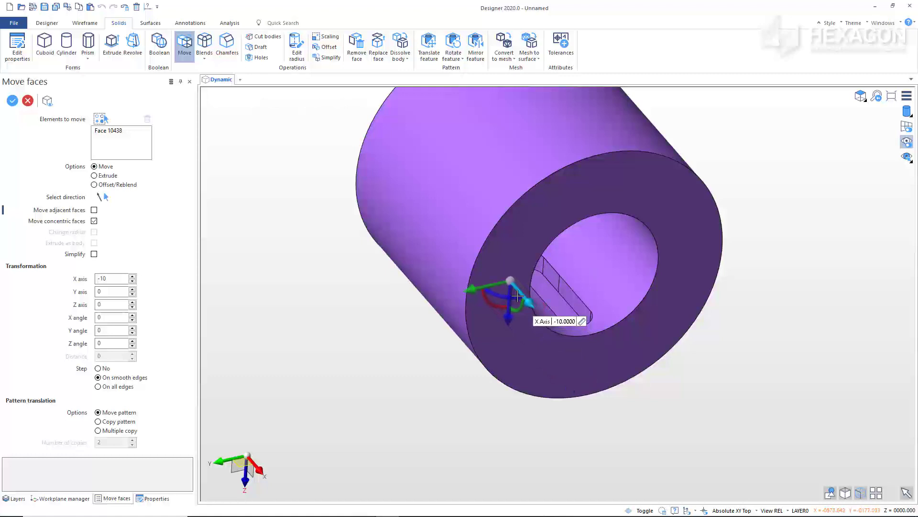
{"action": "middle_click", "coordinate": [244, 377]}
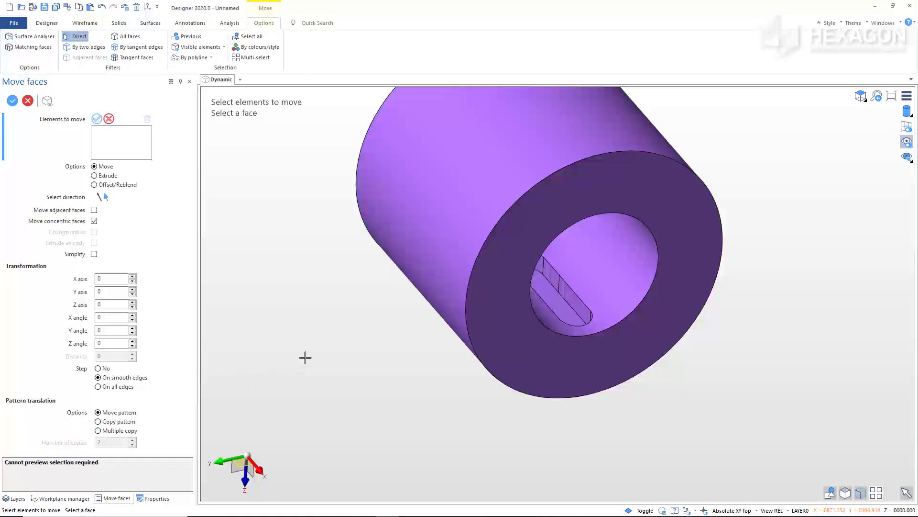
Step: Move the keyway's rounded end face 21 along the X axis, out through the hub's open end
{"action": "middle_click_drag", "start_coordinate": [328, 365], "coordinate": [351, 379]}
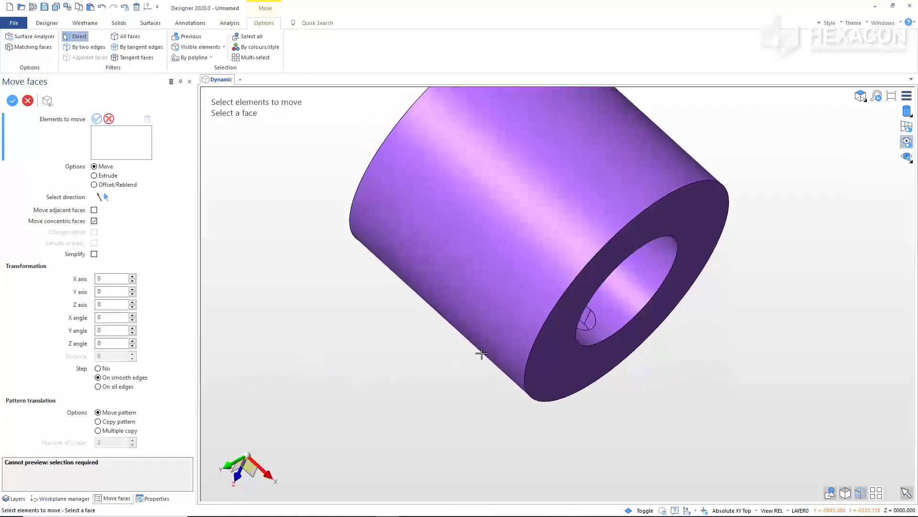
{"action": "left_click", "coordinate": [593, 321]}
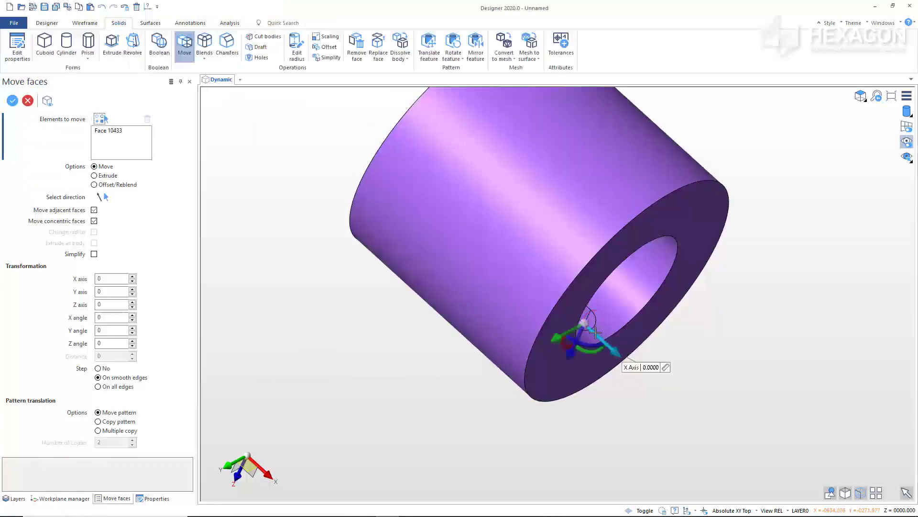
{"action": "left_click_drag", "start_coordinate": [596, 334], "coordinate": [654, 377]}
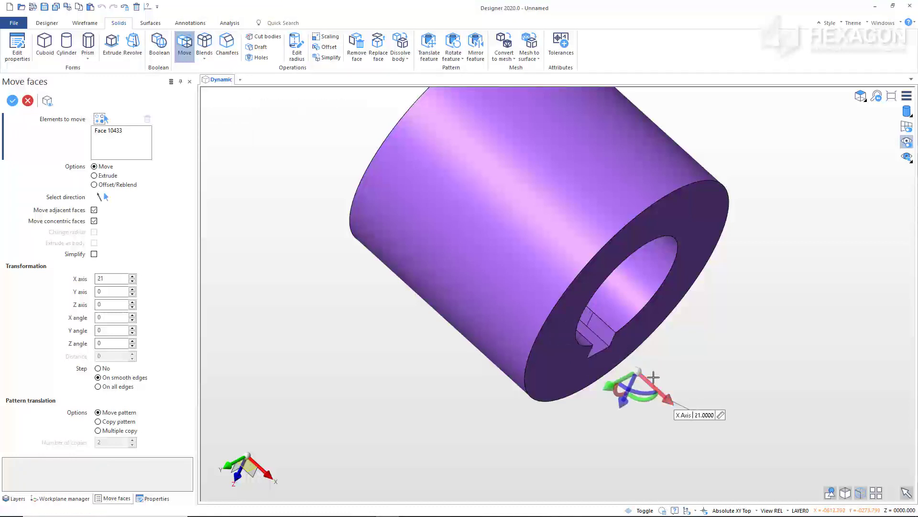
{"action": "left_click", "coordinate": [669, 364]}
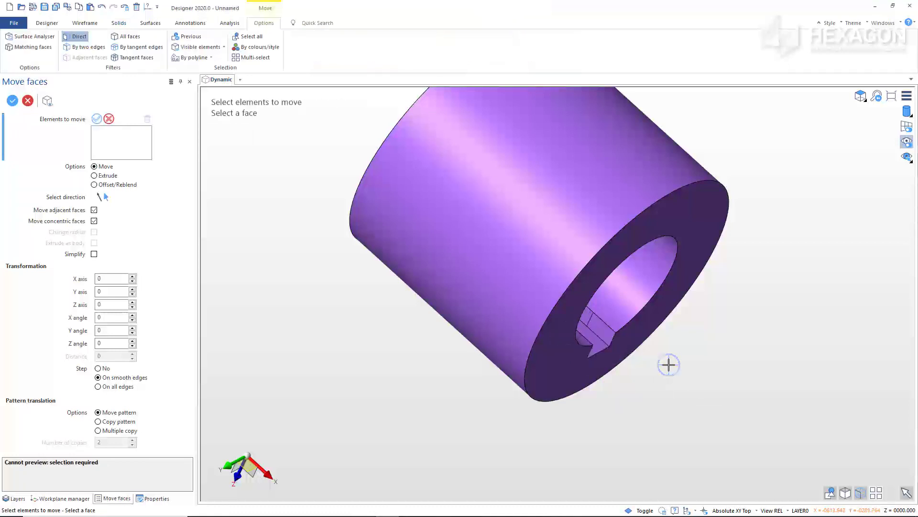
{"action": "right_click", "coordinate": [668, 365]}
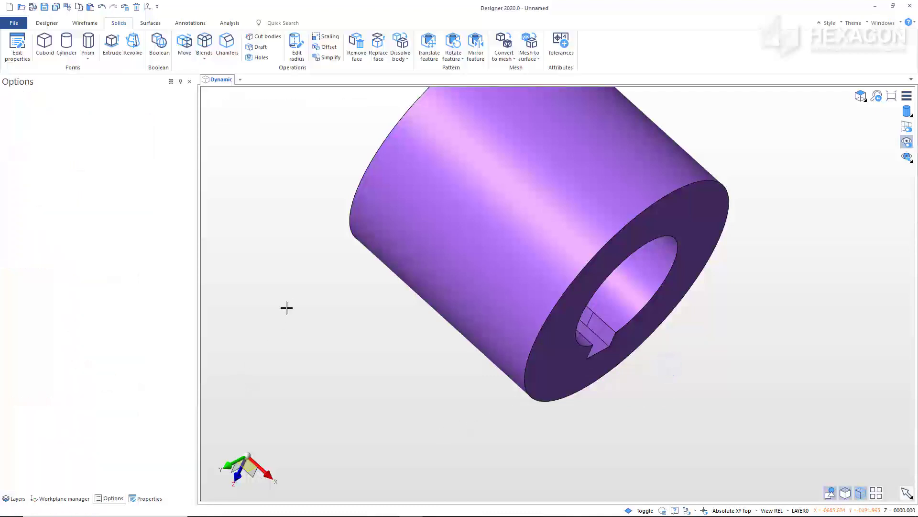
Step: Create a workplane at the centre of the purple hub's closed circular end face, aligned with that face
{"action": "middle_click_drag", "start_coordinate": [297, 291], "coordinate": [467, 346]}
{"action": "scroll", "coordinate": [317, 378], "scroll_direction": "down", "scroll_amount": 5}
{"action": "scroll", "coordinate": [449, 344], "scroll_direction": "down", "scroll_amount": 2}
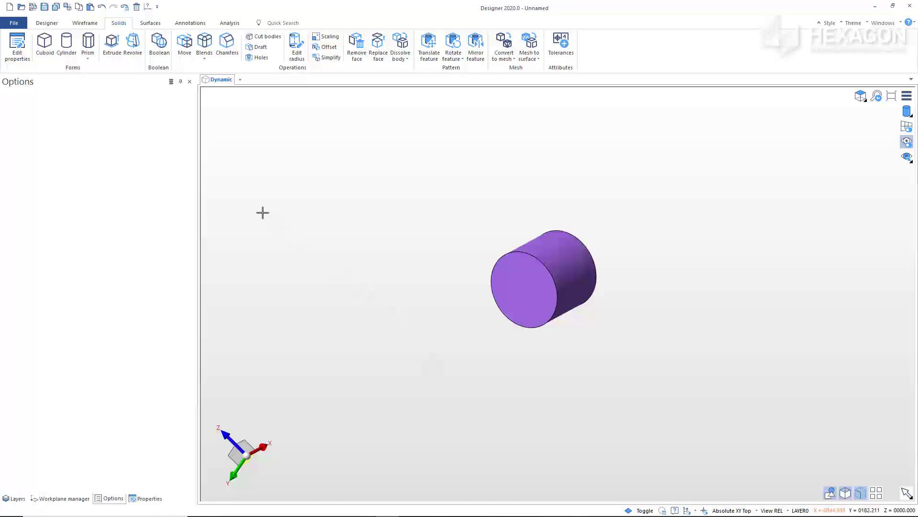
{"action": "left_click", "coordinate": [46, 21]}
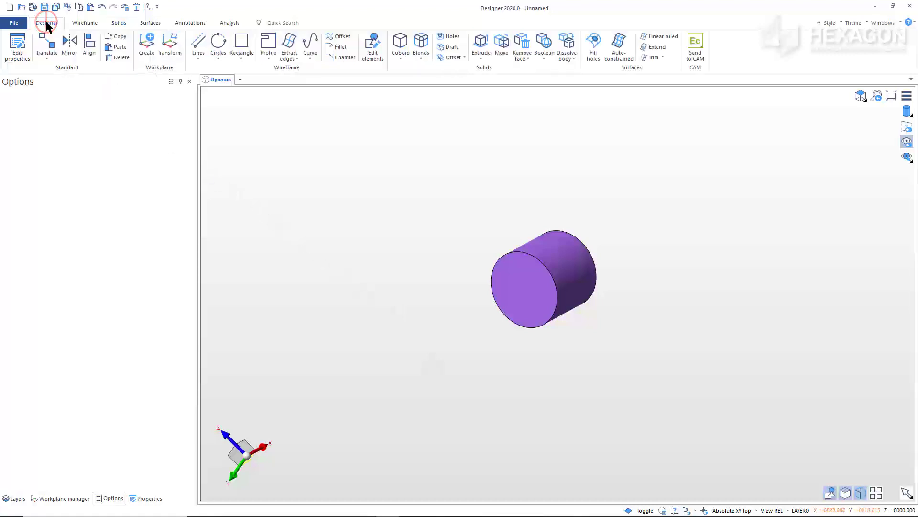
{"action": "left_click", "coordinate": [145, 44]}
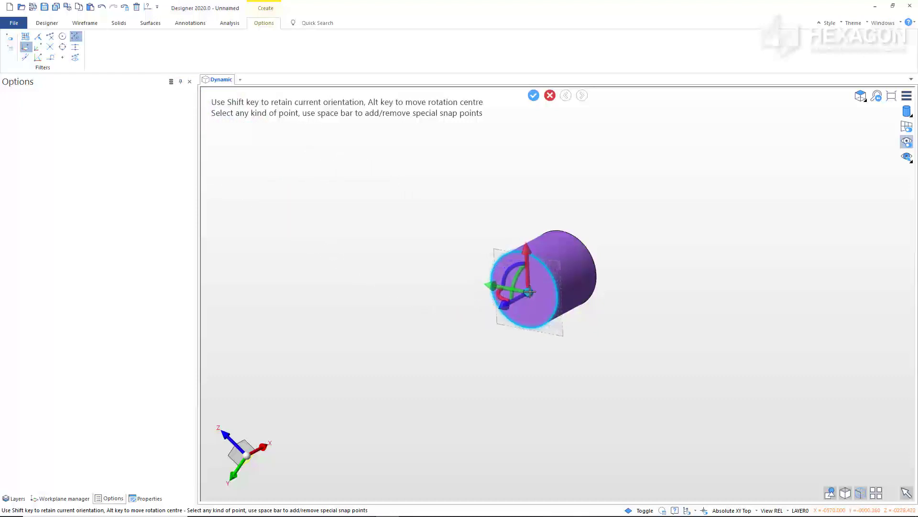
{"action": "left_click", "coordinate": [547, 279]}
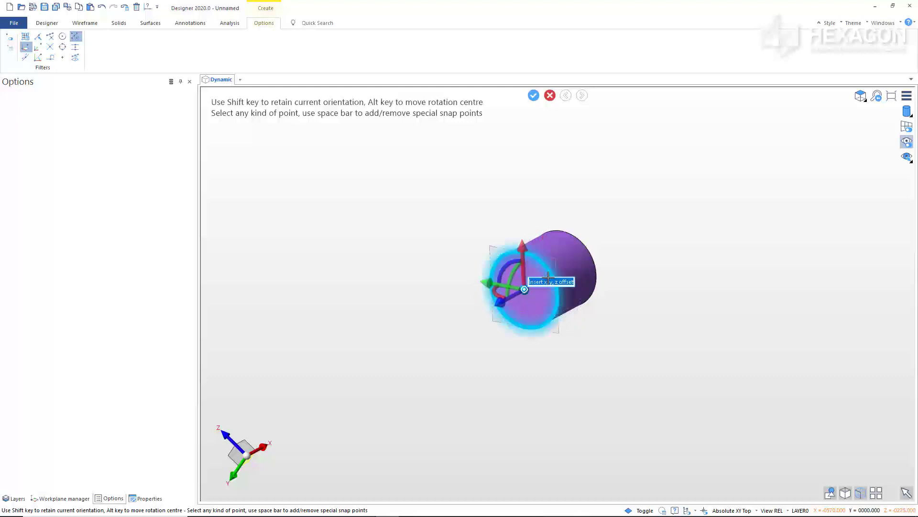
{"action": "key", "text": "Return"}
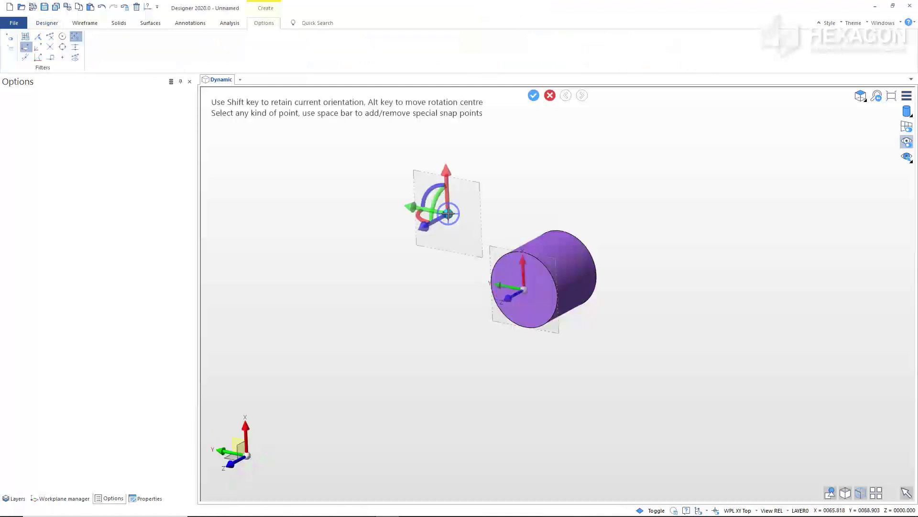
{"action": "key", "text": "Escape"}
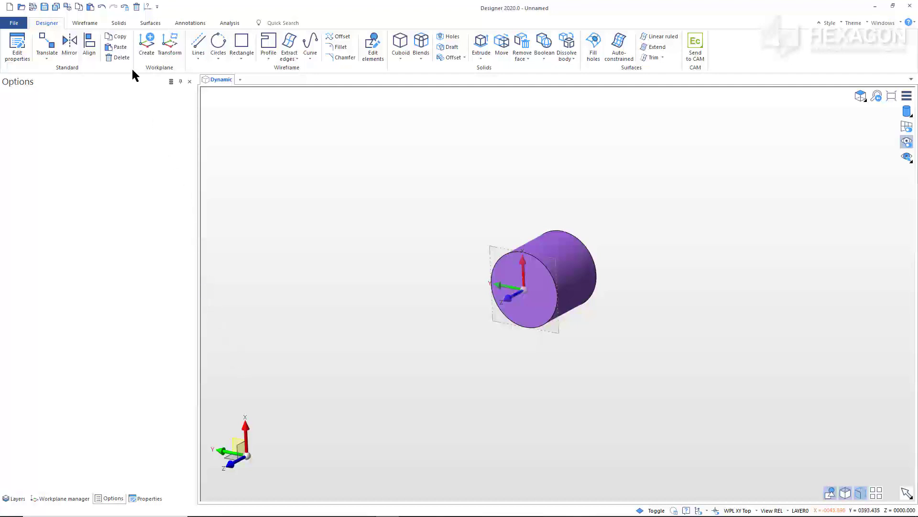
Step: Create a separate torus offset 0,0,20 from the hub end face's centre, with major radius 160 and minor radius 10
{"action": "left_click", "coordinate": [118, 22]}
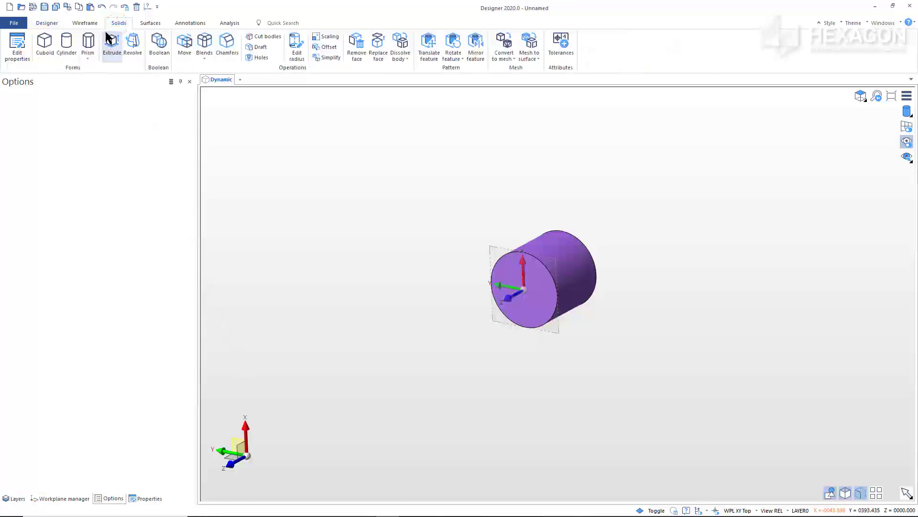
{"action": "left_click", "coordinate": [88, 56]}
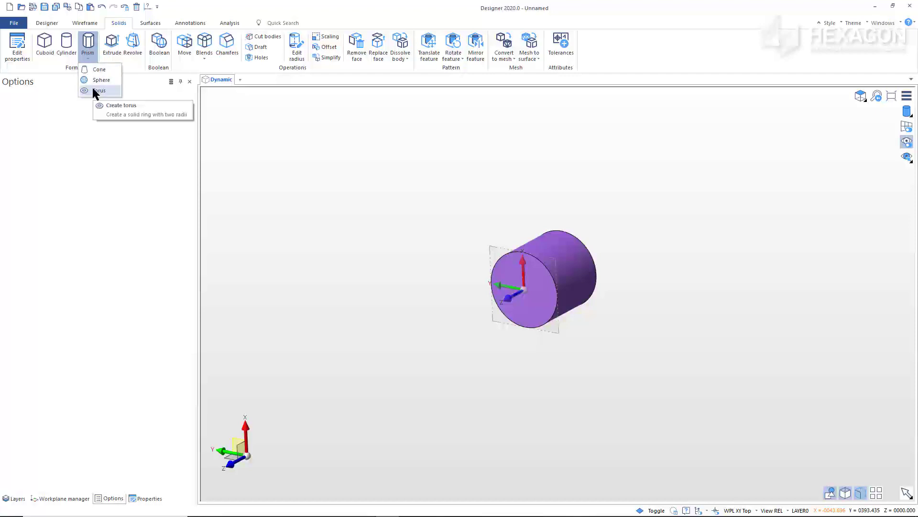
{"action": "left_click", "coordinate": [94, 90]}
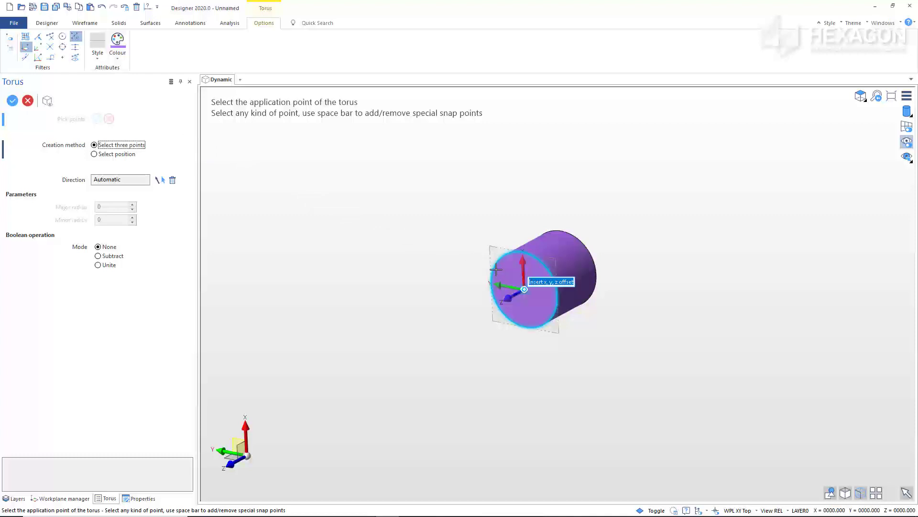
{"action": "type", "text": "0,0,20"}
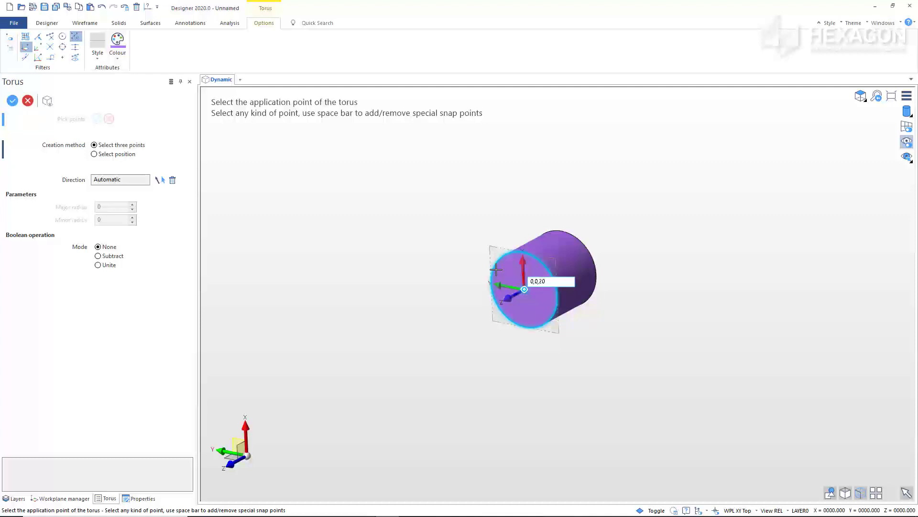
{"action": "key", "text": "Return"}
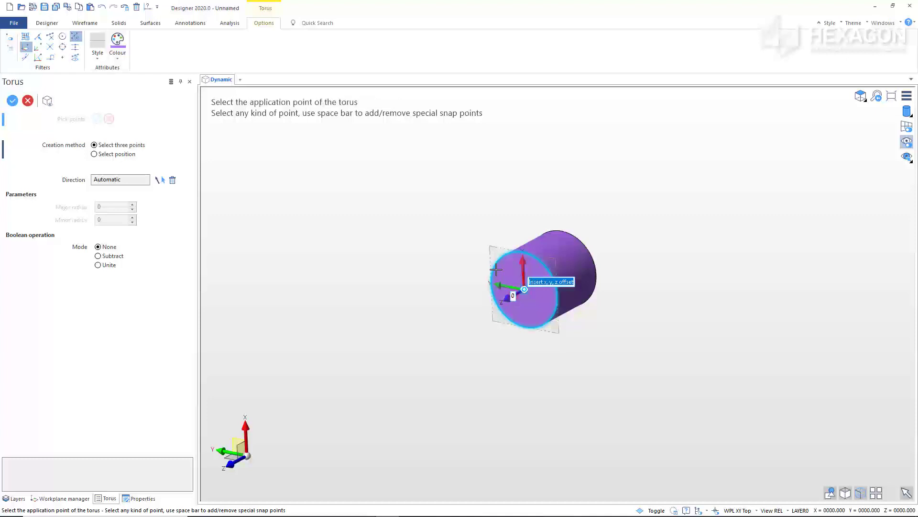
{"action": "left_click", "coordinate": [496, 269]}
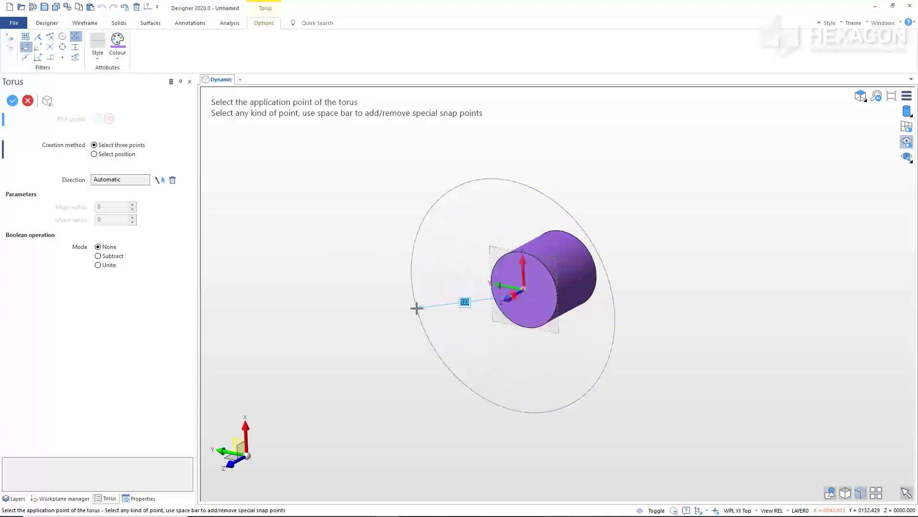
{"action": "type", "text": "160"}
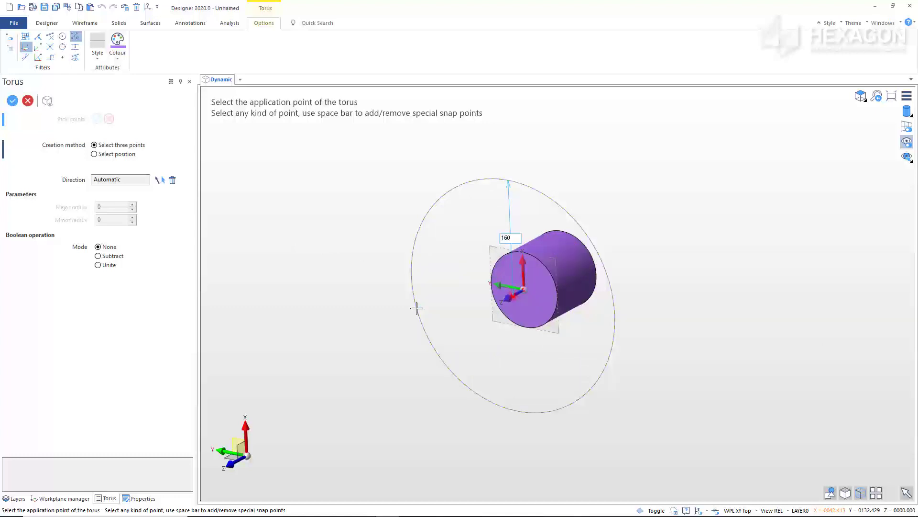
{"action": "key", "text": "Return"}
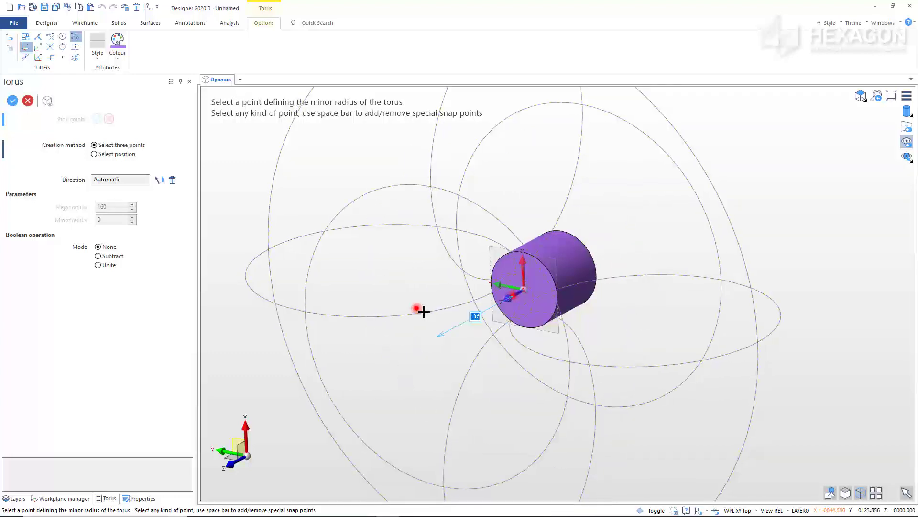
{"action": "type", "text": "10"}
{"action": "key", "text": "Return"}
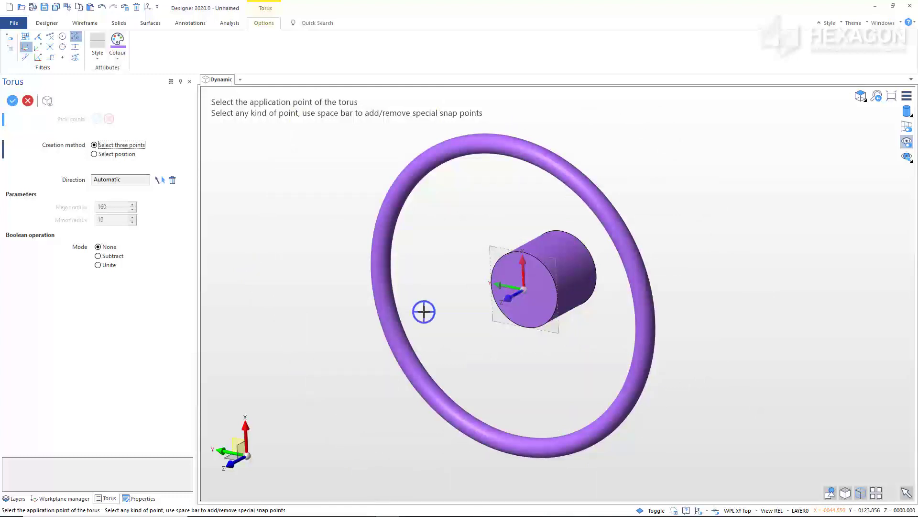
Step: Start a chained line at offset 0,0,-10 from the hub end face's centre, with a first segment 100 long outward along X
{"action": "key", "text": "Escape"}
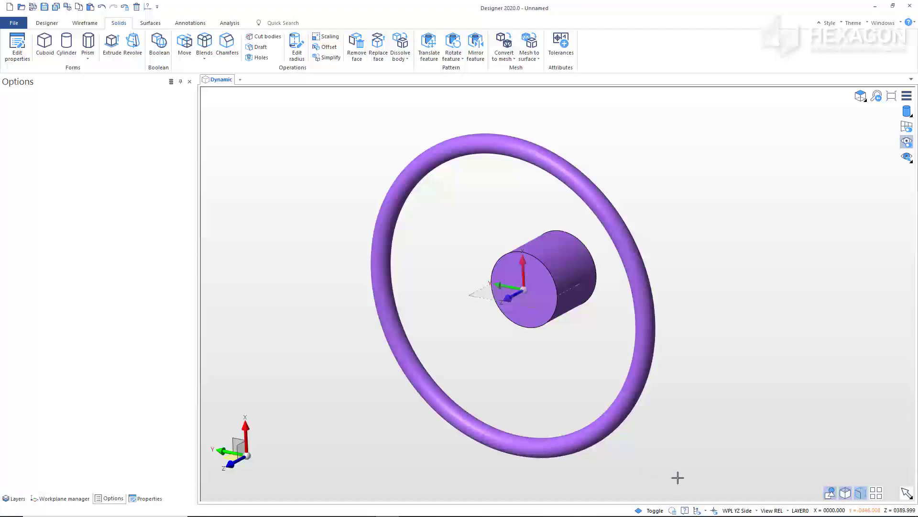
{"action": "left_click", "coordinate": [730, 508]}
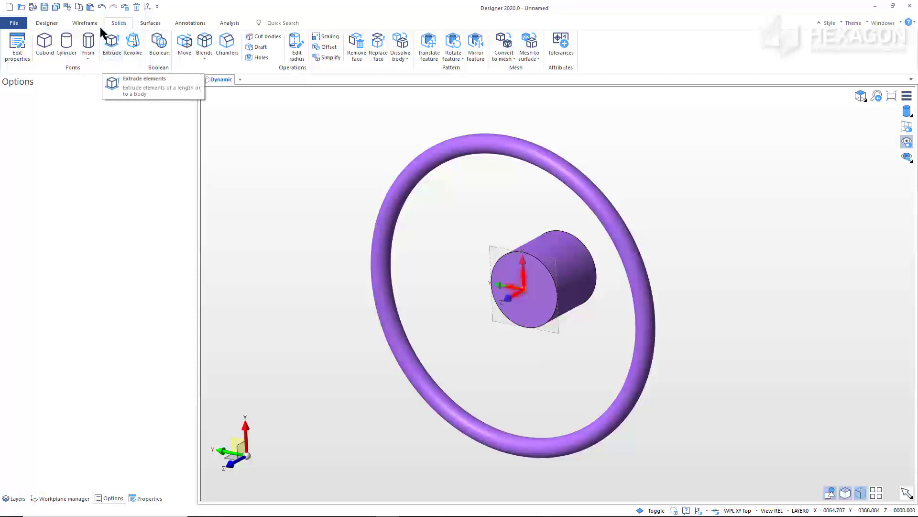
{"action": "left_click", "coordinate": [84, 24]}
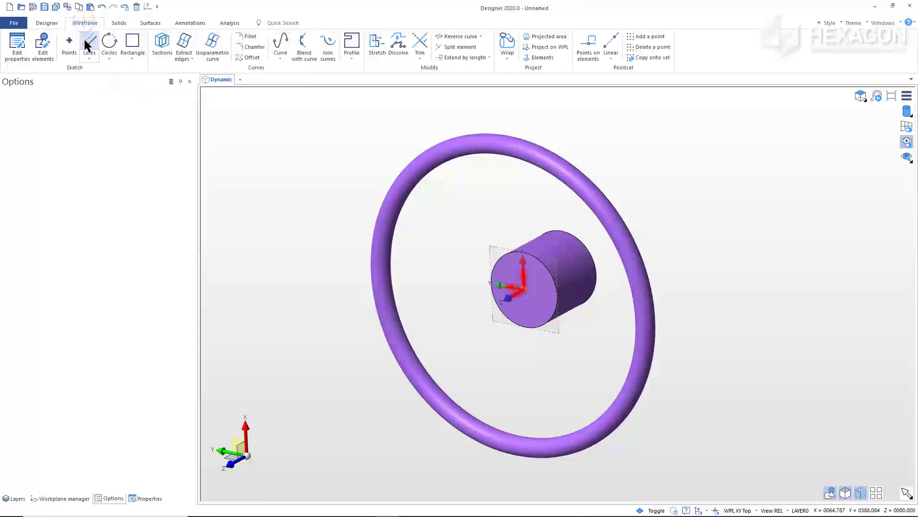
{"action": "left_click", "coordinate": [89, 42]}
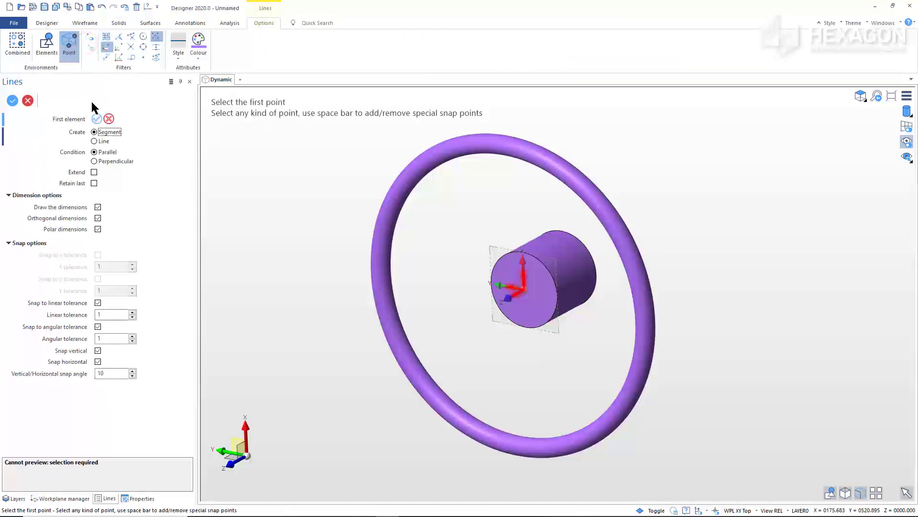
{"action": "left_click", "coordinate": [94, 183]}
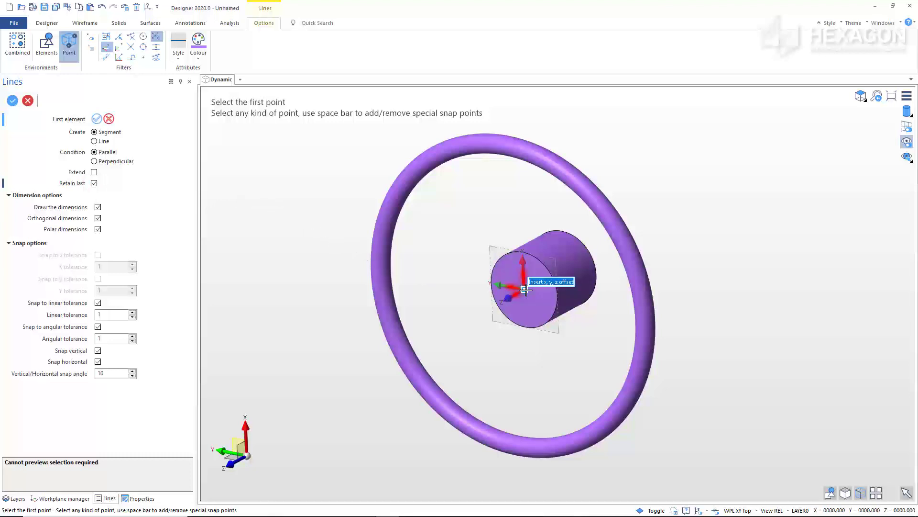
{"action": "type", "text": "0,0,-10"}
{"action": "key", "text": "Return"}
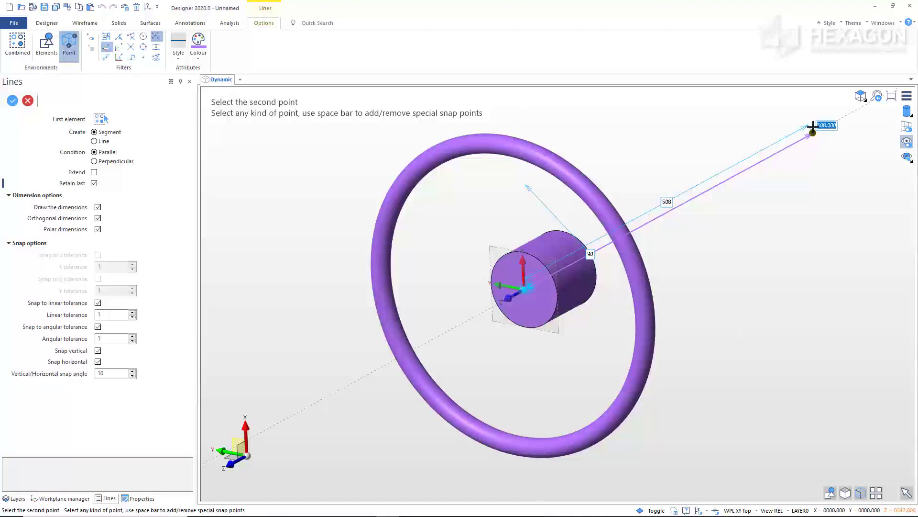
{"action": "left_click", "coordinate": [859, 98]}
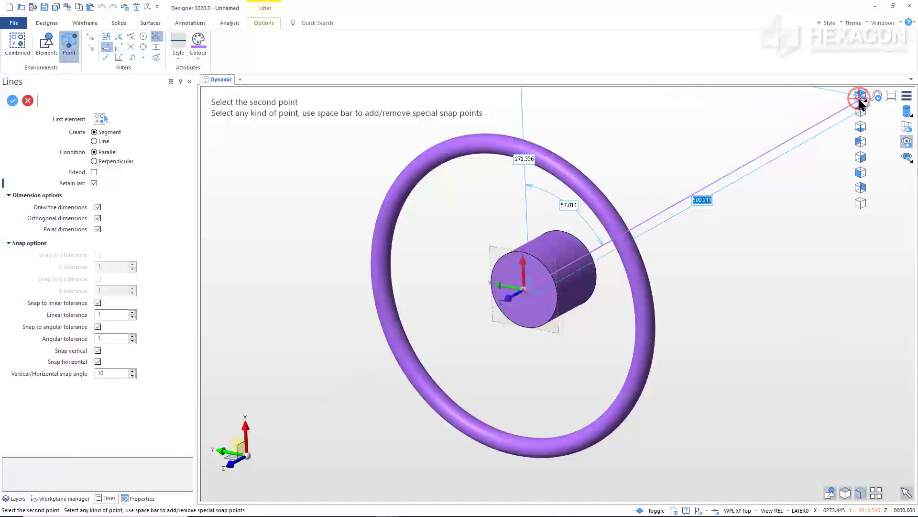
{"action": "left_click", "coordinate": [862, 171]}
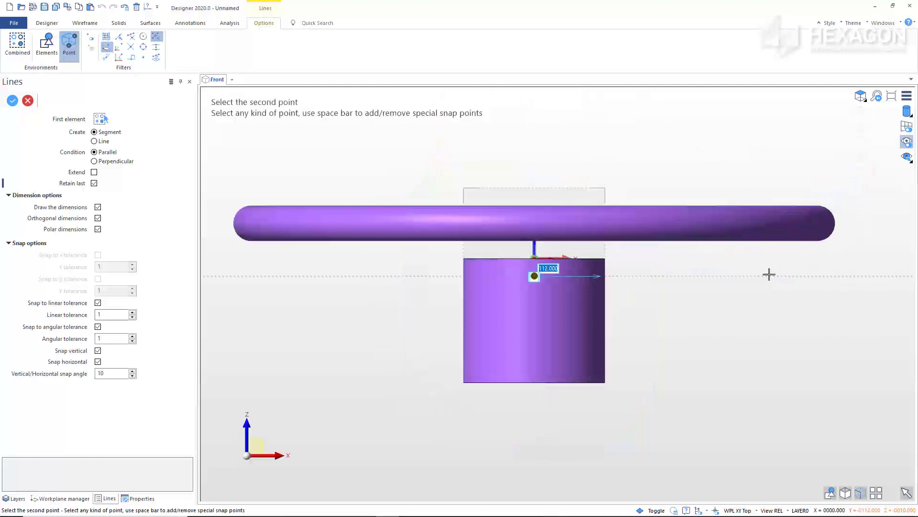
{"action": "type", "text": "1"}
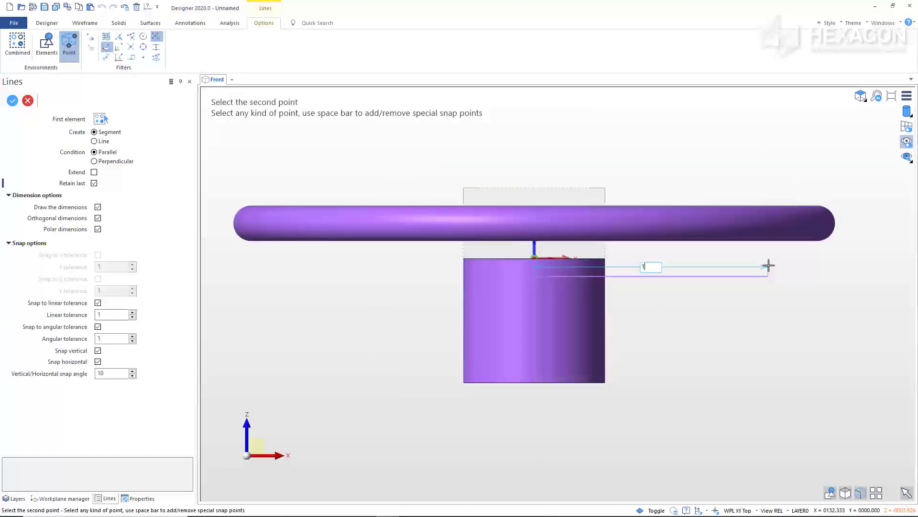
{"action": "type", "text": "00"}
{"action": "key", "text": "Return"}
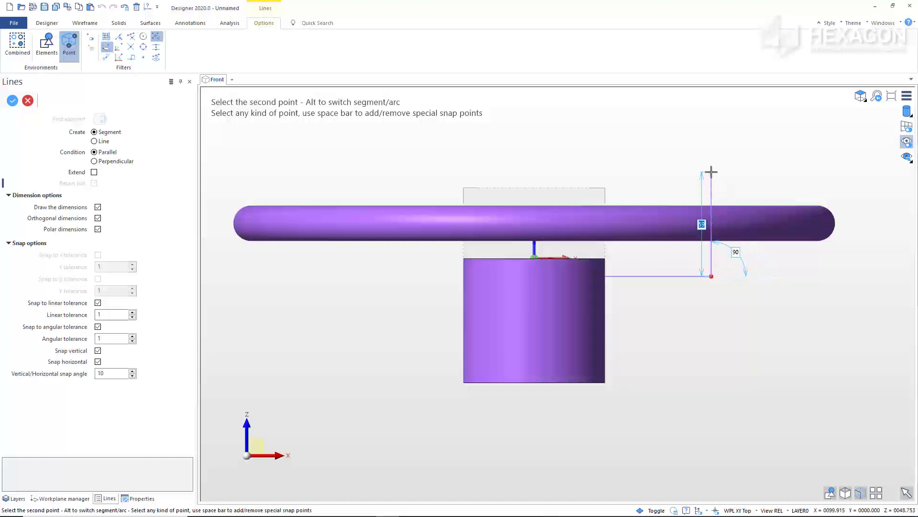
Step: Continue the spoke path with a 30-long segment up along Z and a 60-long segment outward along X into the rim
{"action": "type", "text": "30"}
{"action": "key", "text": "Return"}
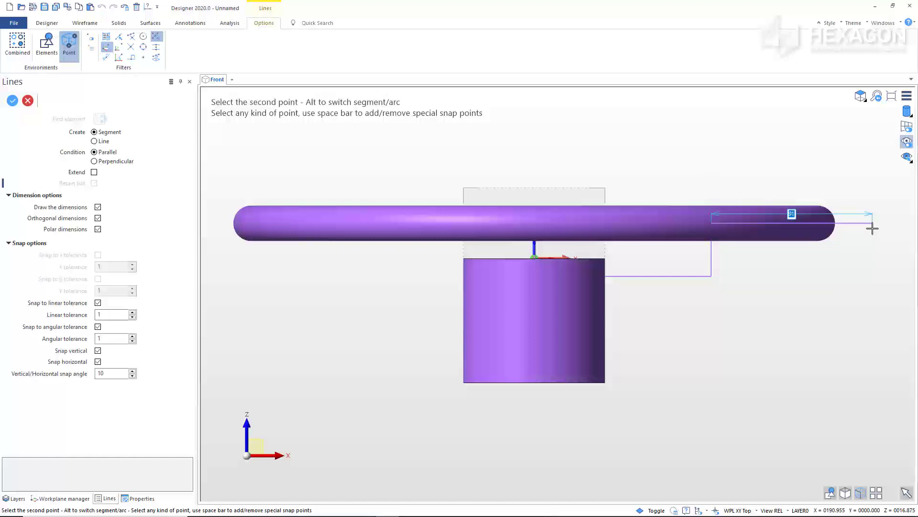
{"action": "type", "text": "60"}
{"action": "key", "text": "Return"}
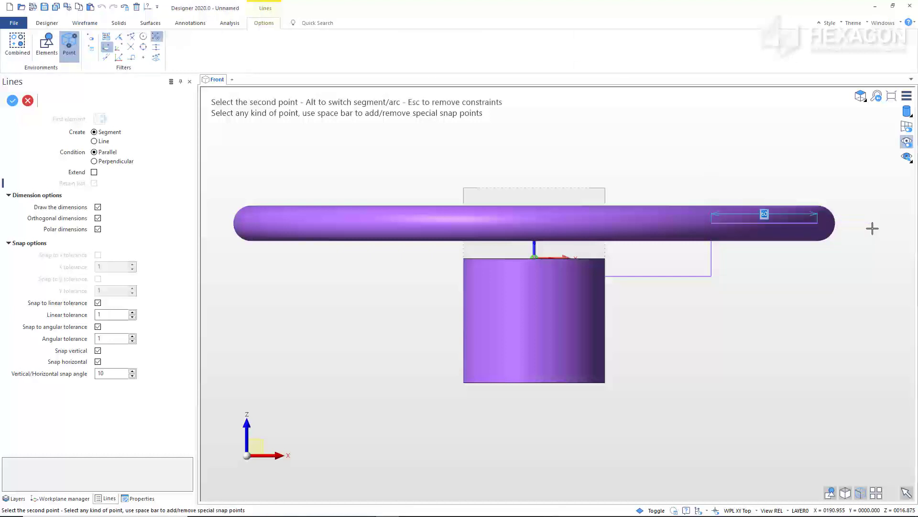
{"action": "left_click", "coordinate": [873, 228]}
{"action": "key", "text": "Escape"}
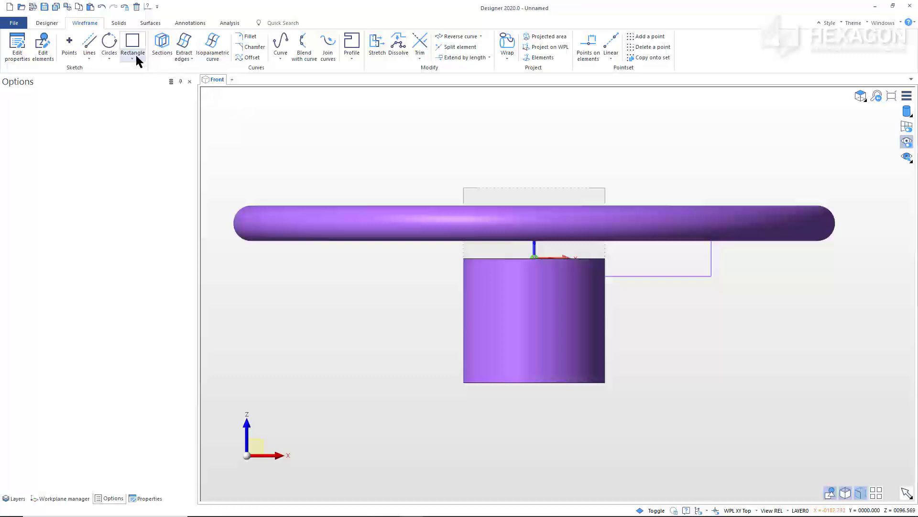
Step: Draw a circle of radius 15 tangent to the path's lower horizontal segment and its vertical segment, on the hub side
{"action": "left_click", "coordinate": [109, 44]}
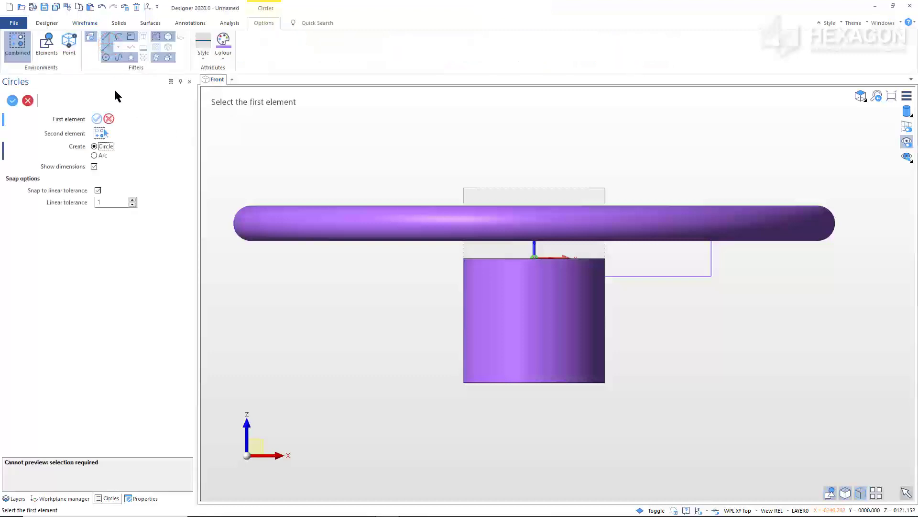
{"action": "left_click", "coordinate": [48, 44]}
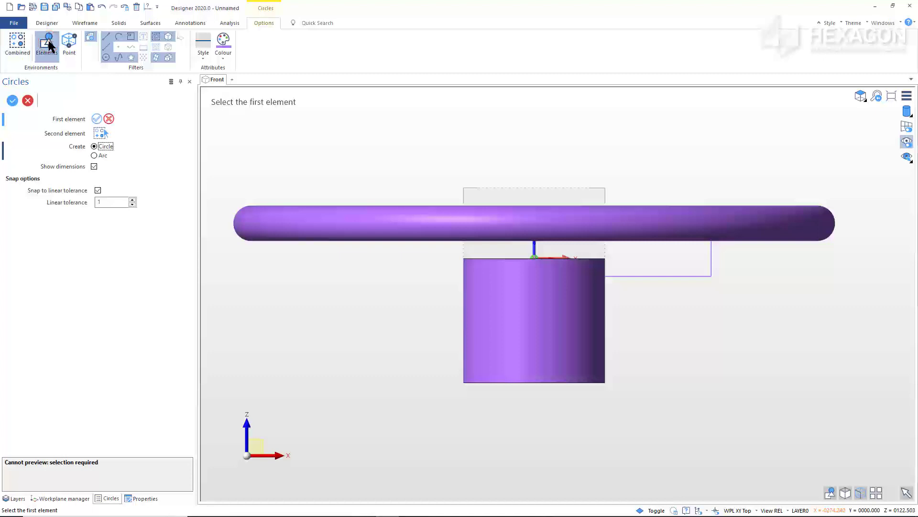
{"action": "middle_click_drag", "start_coordinate": [326, 156], "coordinate": [349, 177]}
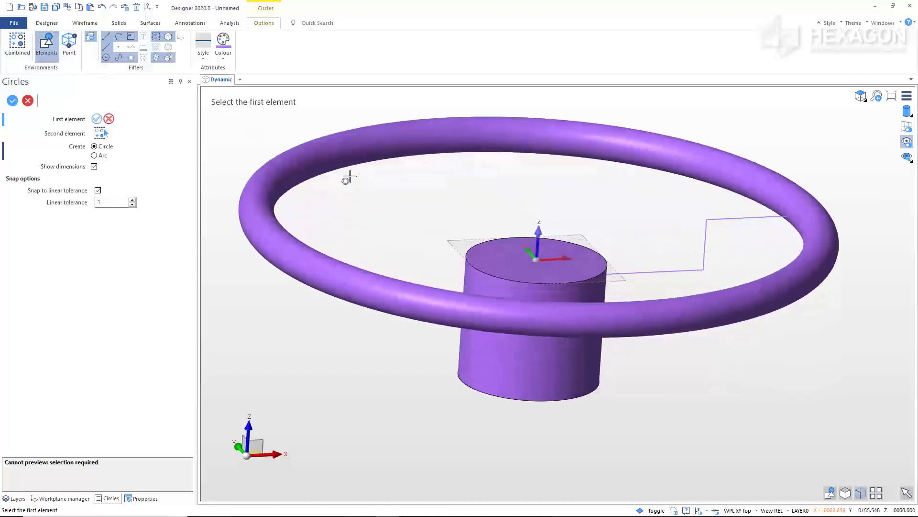
{"action": "left_click", "coordinate": [682, 267]}
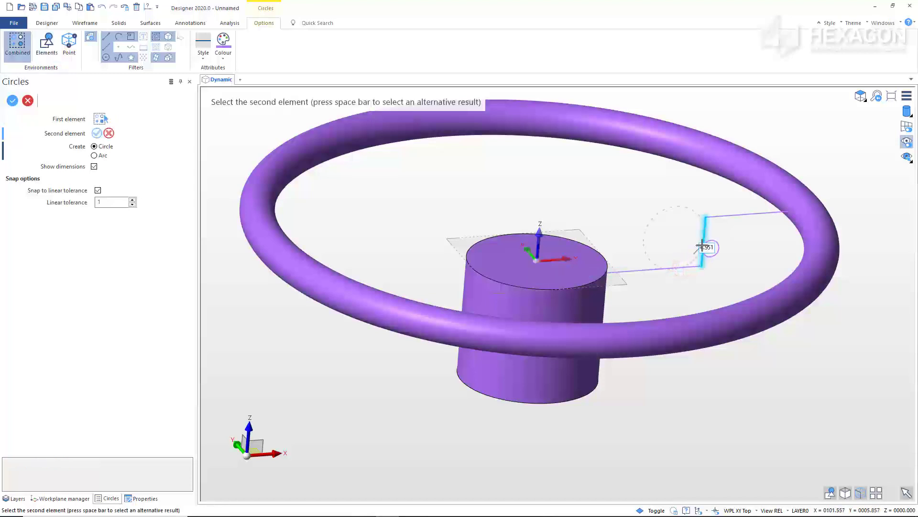
{"action": "left_click", "coordinate": [702, 245]}
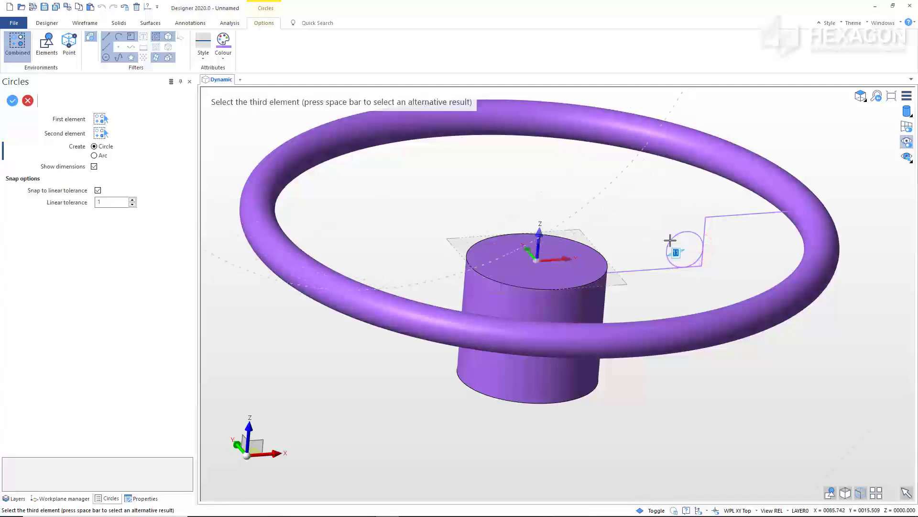
{"action": "type", "text": "15"}
{"action": "key", "text": "Return"}
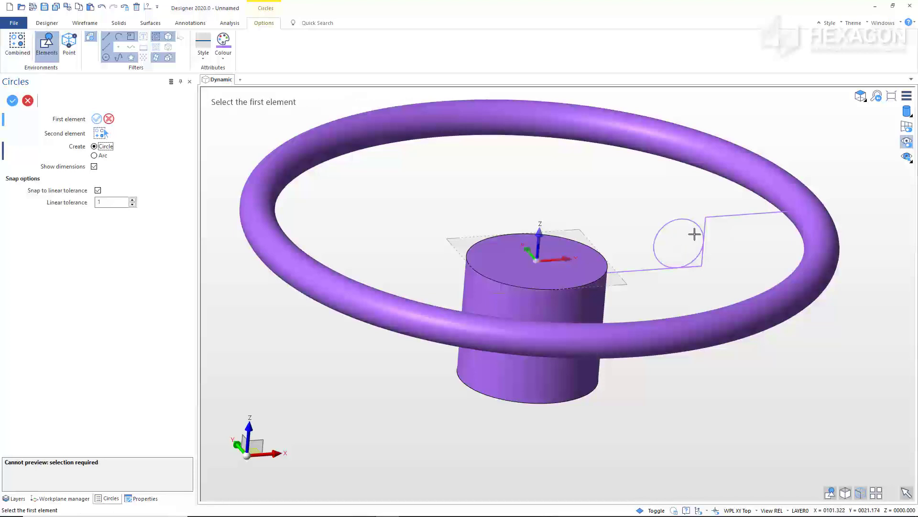
Step: Draw a second circle of radius 15 tangent to the vertical segment and the upper horizontal segment, on the rim side
{"action": "left_click", "coordinate": [710, 232]}
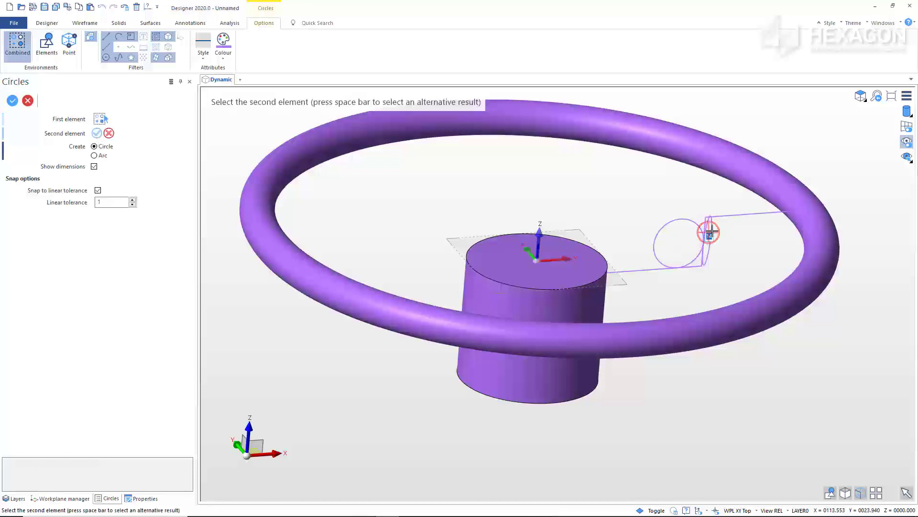
{"action": "left_click", "coordinate": [731, 215]}
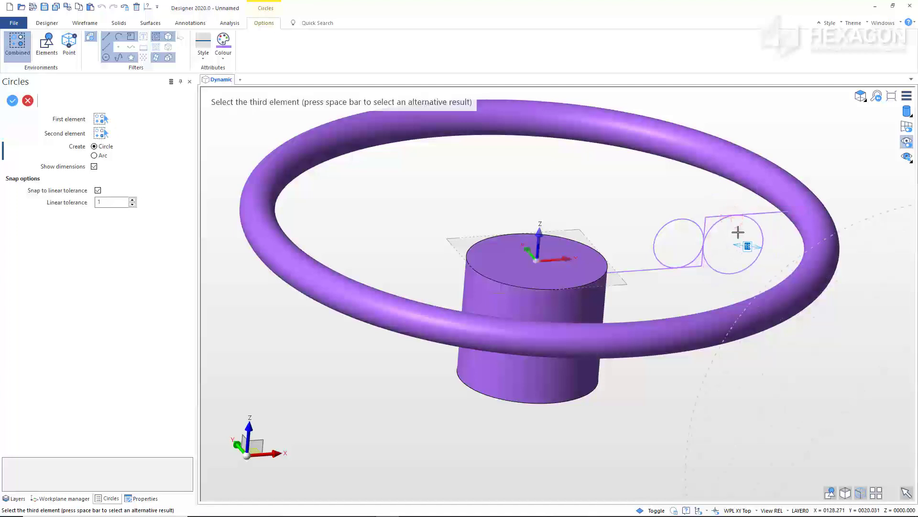
{"action": "type", "text": "1"}
{"action": "key", "text": "Return"}
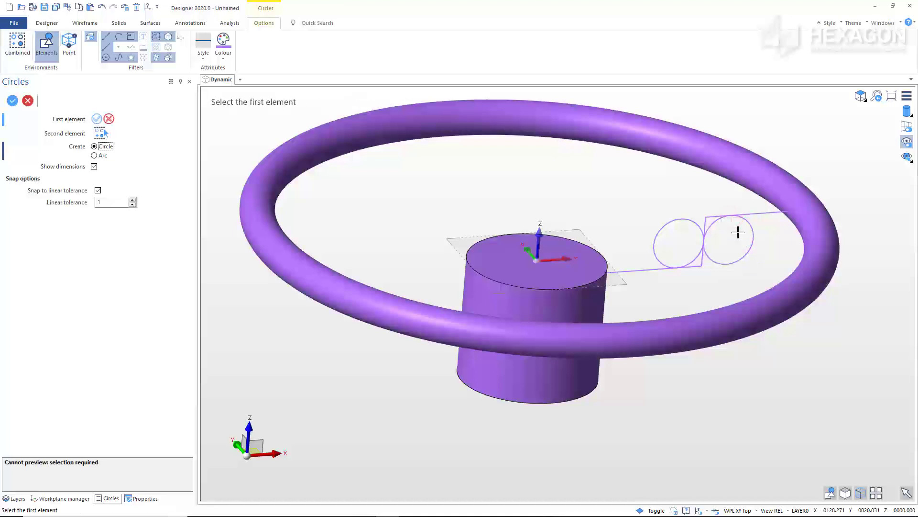
{"action": "key", "text": "Escape"}
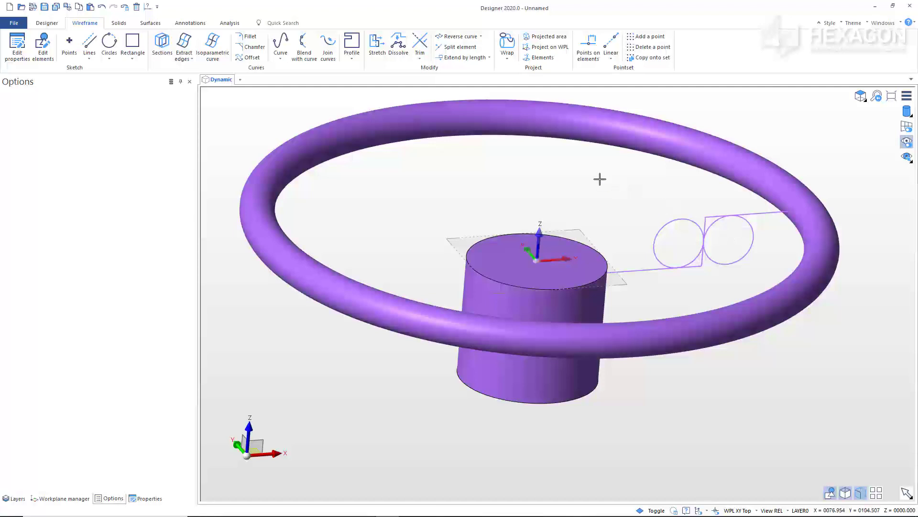
Step: Trim the two circles and the segment ends at both corners to leave a smooth S-shaped spoke path
{"action": "left_click", "coordinate": [423, 48]}
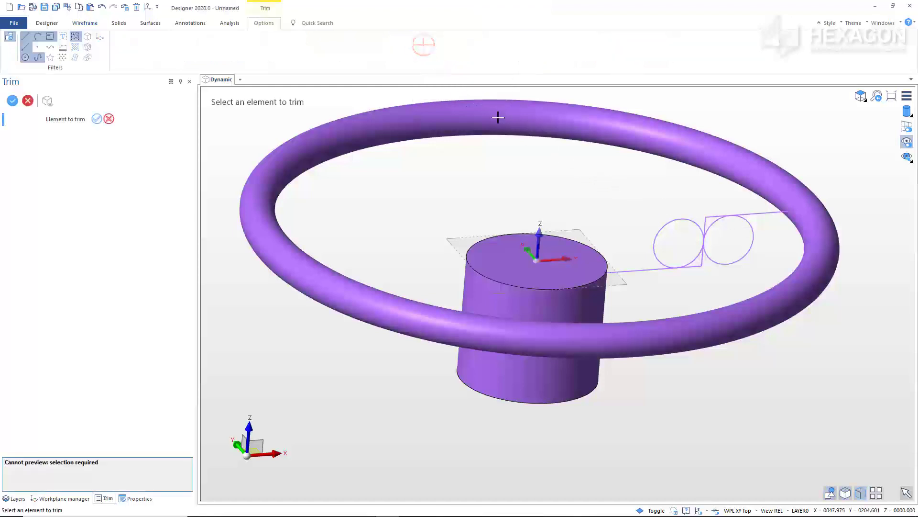
{"action": "left_click", "coordinate": [697, 267]}
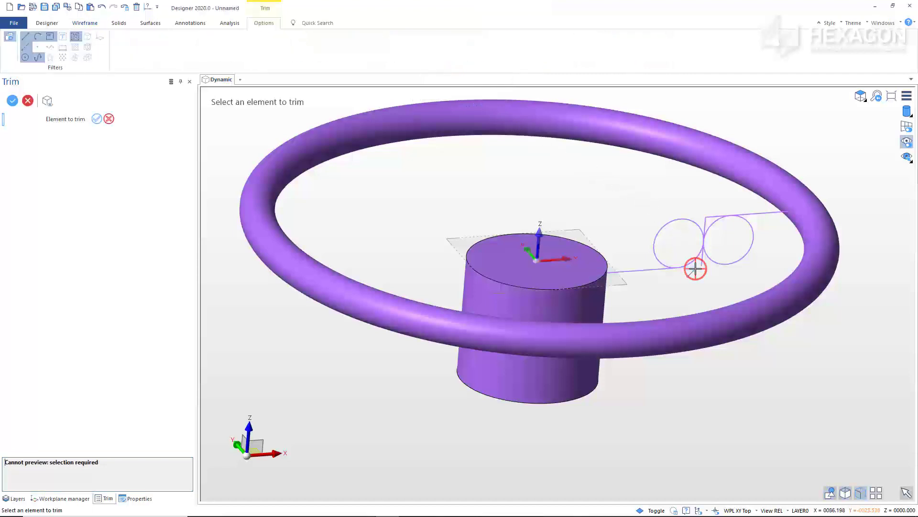
{"action": "left_click", "coordinate": [701, 266]}
{"action": "left_click", "coordinate": [668, 229]}
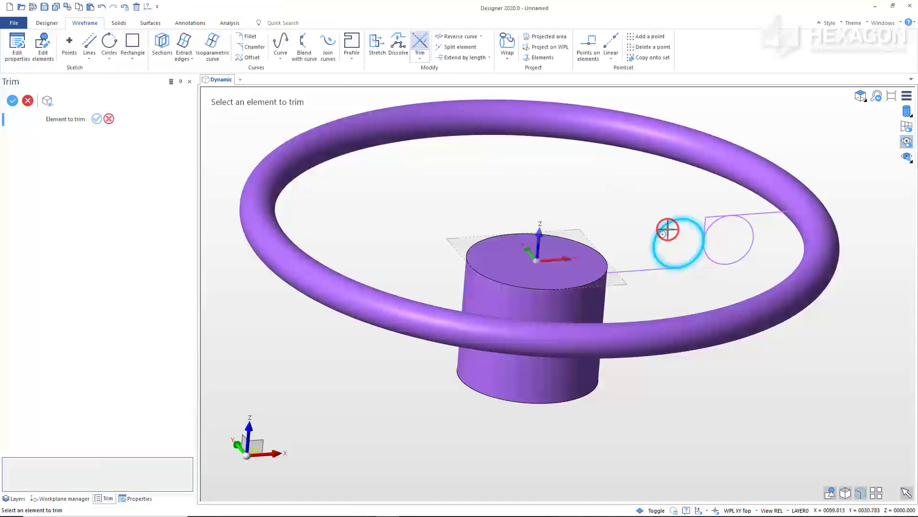
{"action": "left_click", "coordinate": [703, 224]}
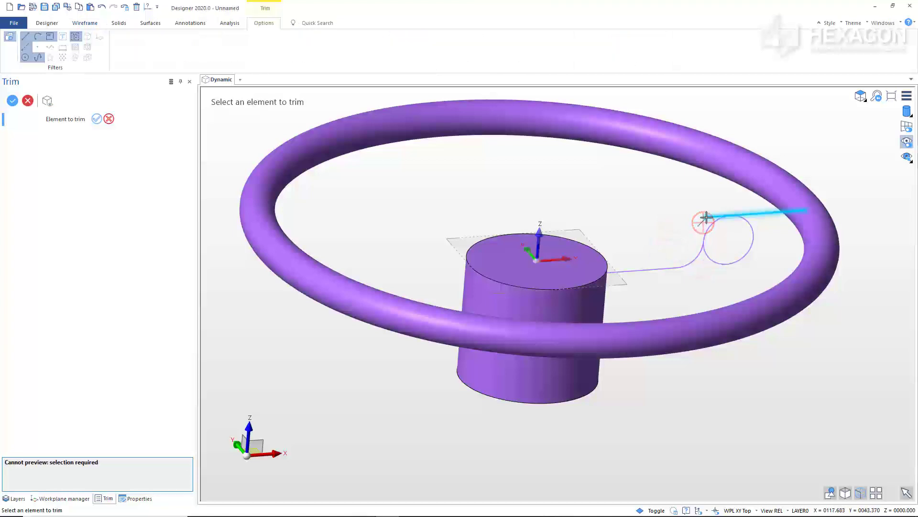
{"action": "left_click", "coordinate": [749, 225]}
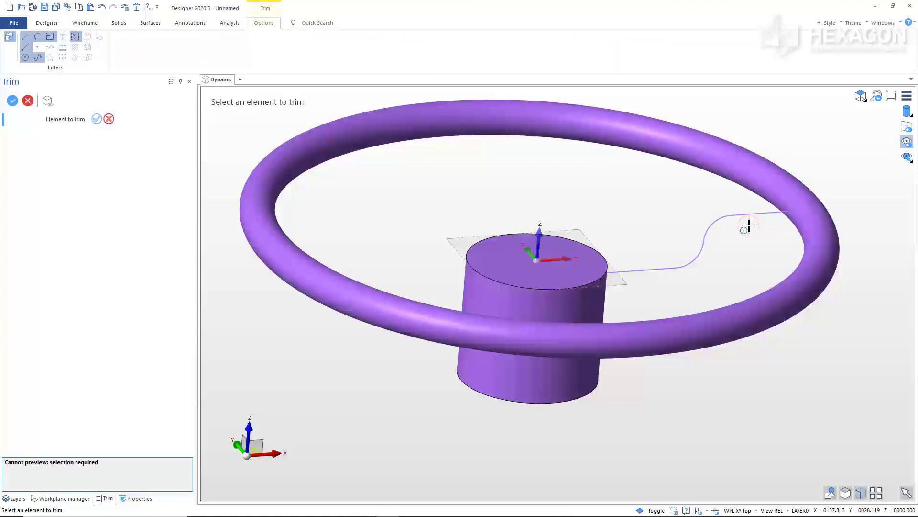
{"action": "key", "text": "Escape"}
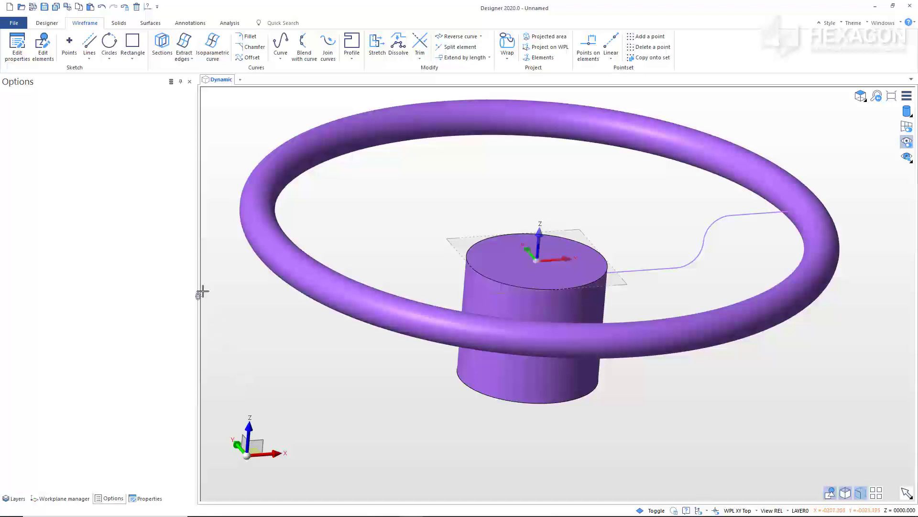
Step: Create a piped solid with a uniform radius of 8 along the S-shaped spoke path
{"action": "left_click", "coordinate": [152, 23]}
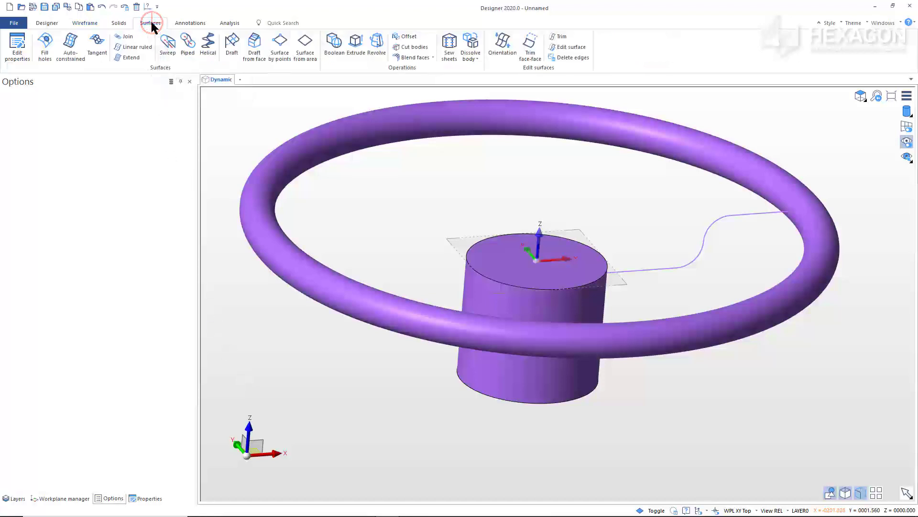
{"action": "left_click", "coordinate": [187, 45]}
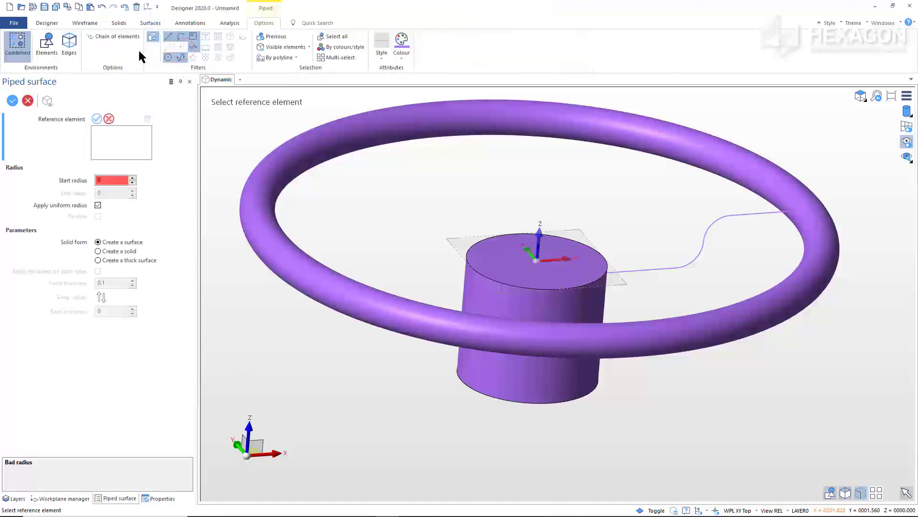
{"action": "left_click", "coordinate": [49, 45]}
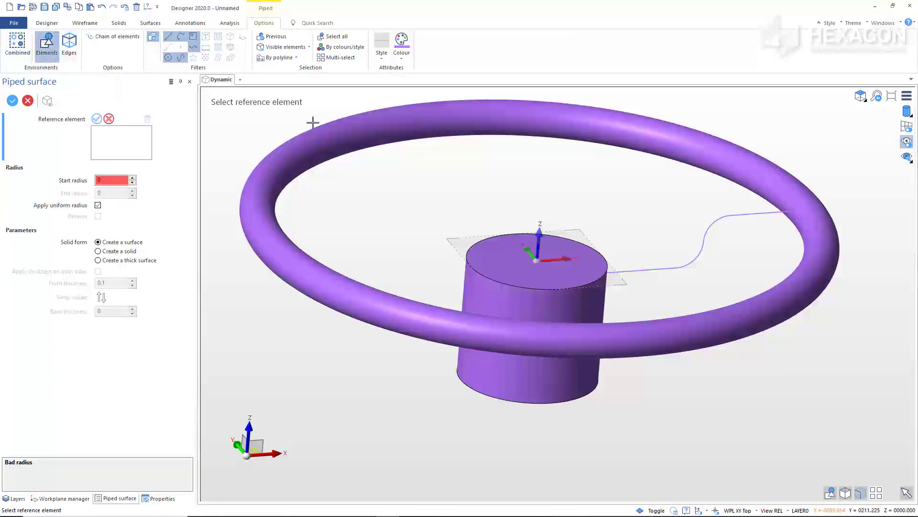
{"action": "left_click", "coordinate": [744, 199]}
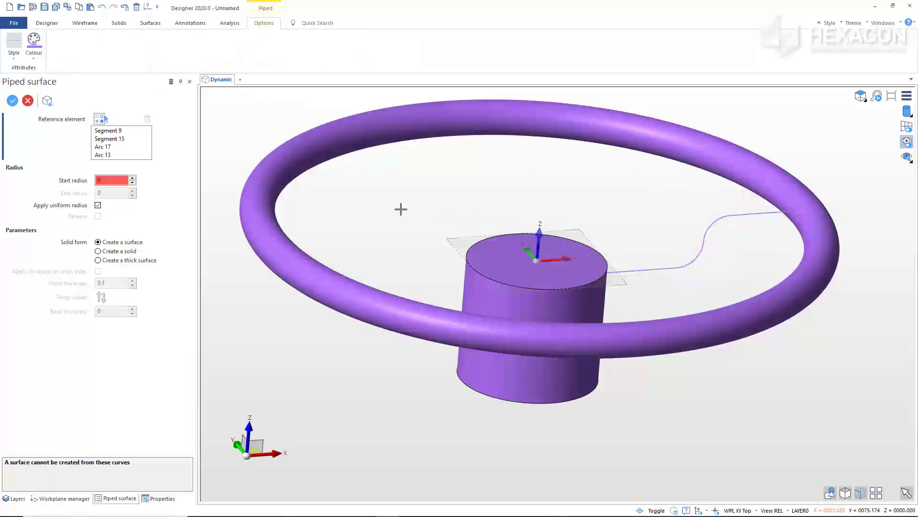
{"action": "left_click", "coordinate": [113, 179]}
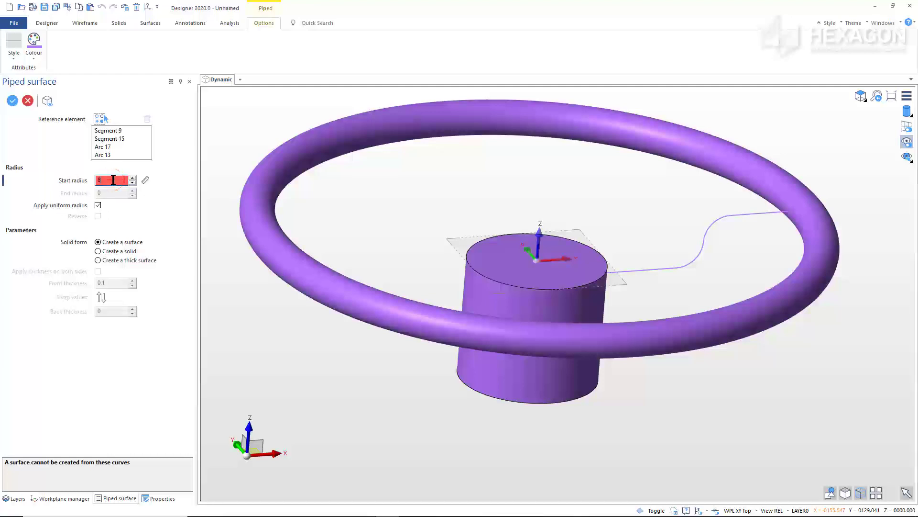
{"action": "left_click", "coordinate": [97, 250]}
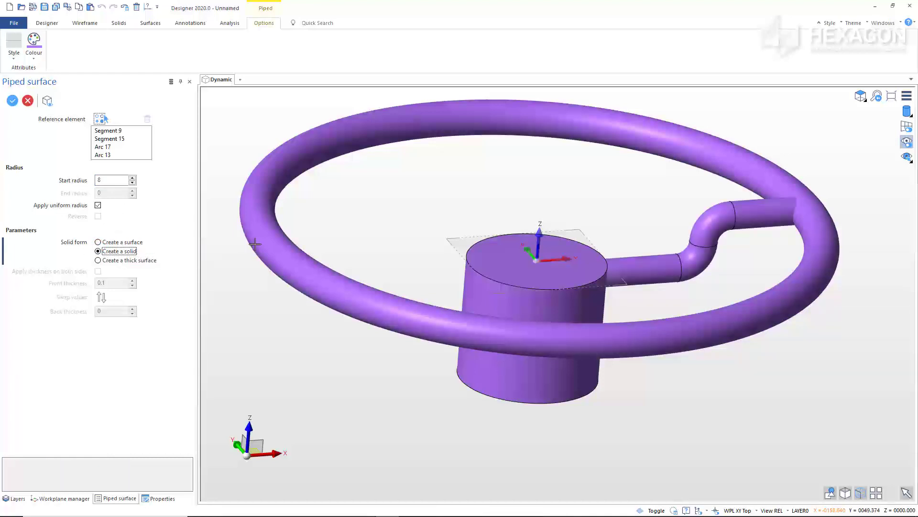
{"action": "left_click", "coordinate": [345, 234]}
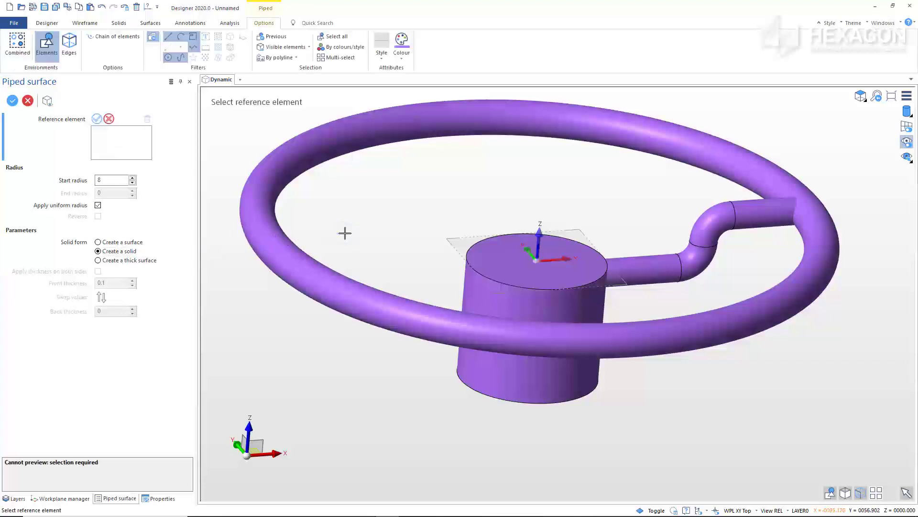
{"action": "right_click", "coordinate": [345, 233]}
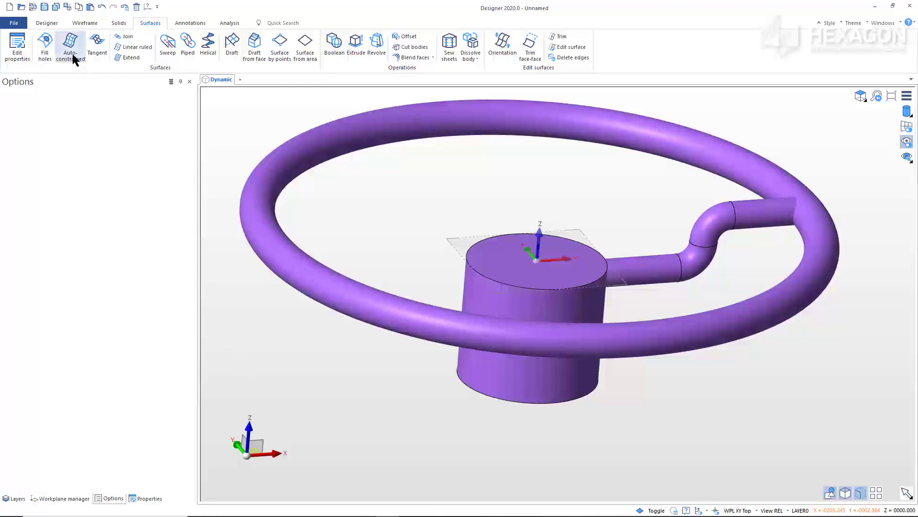
Step: Set up a rotation of the spoke solids about the workplane origin on the hub's top face, using the Z axis
{"action": "left_click", "coordinate": [48, 23]}
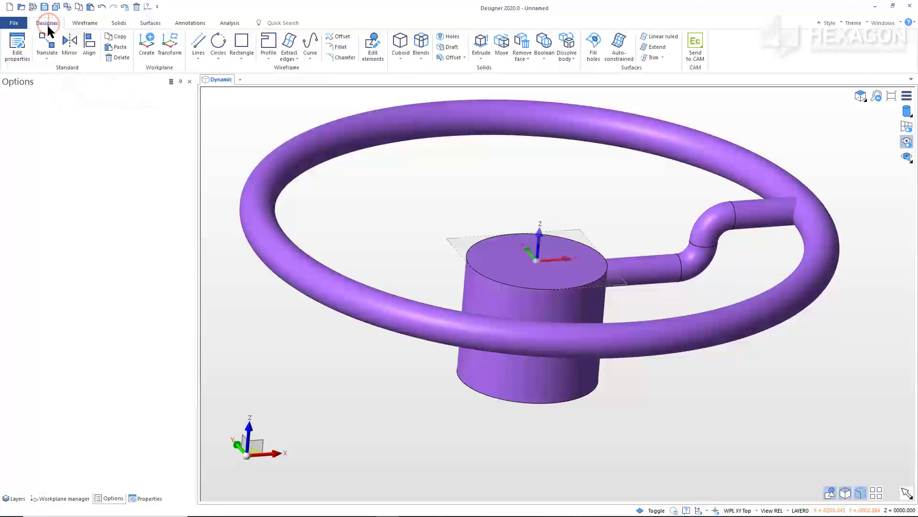
{"action": "left_click", "coordinate": [47, 52]}
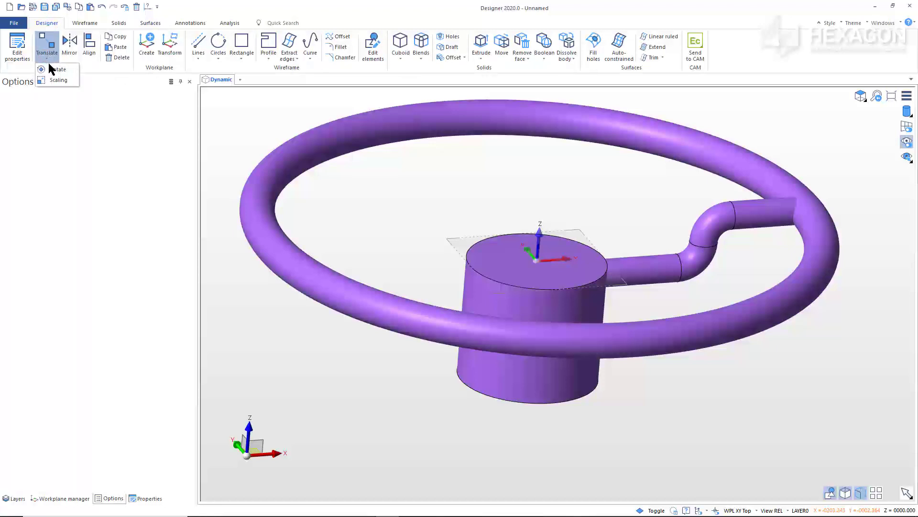
{"action": "left_click", "coordinate": [54, 70]}
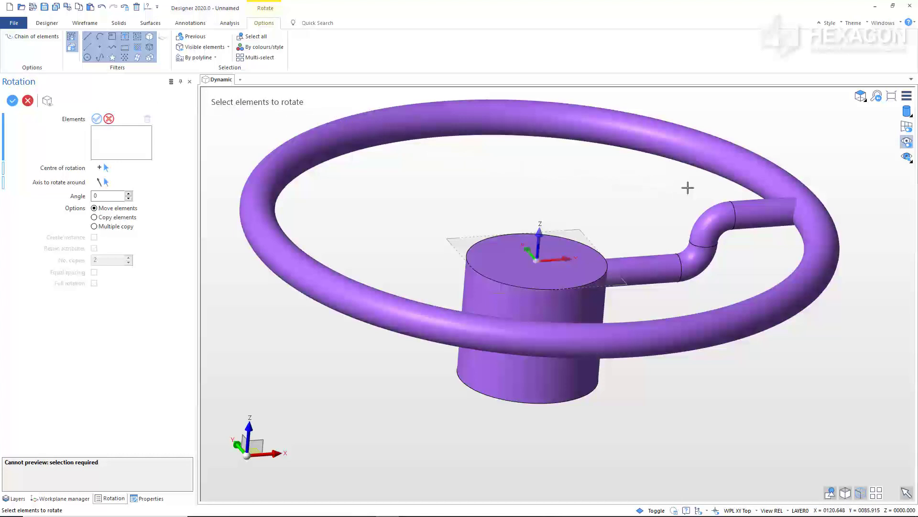
{"action": "left_click", "coordinate": [739, 191]}
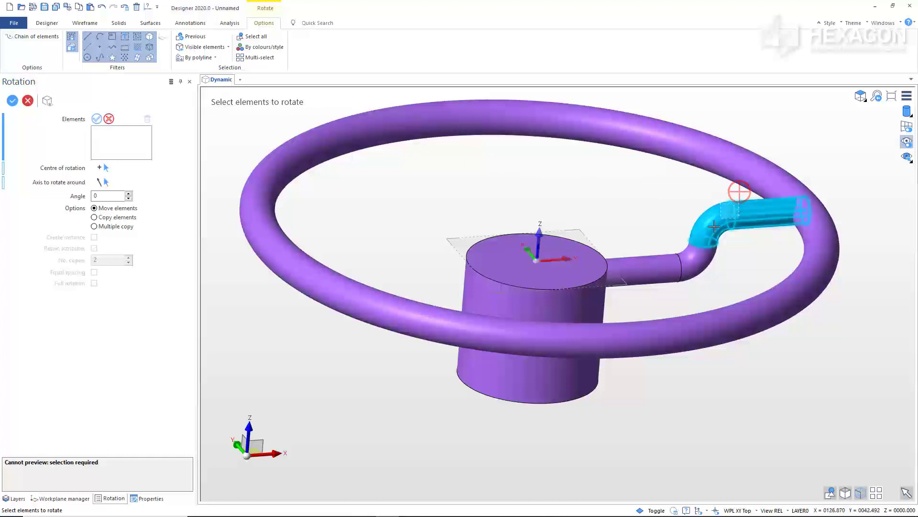
{"action": "left_click", "coordinate": [665, 292]}
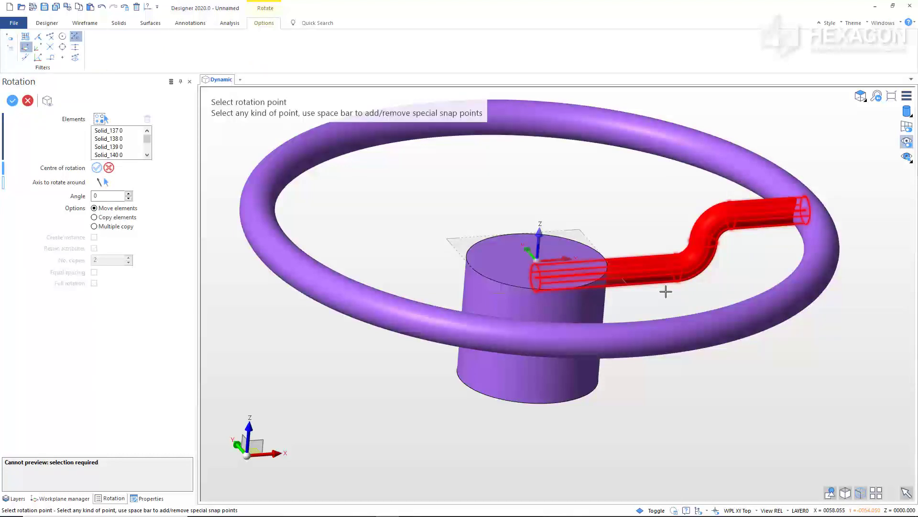
{"action": "left_click", "coordinate": [536, 261]}
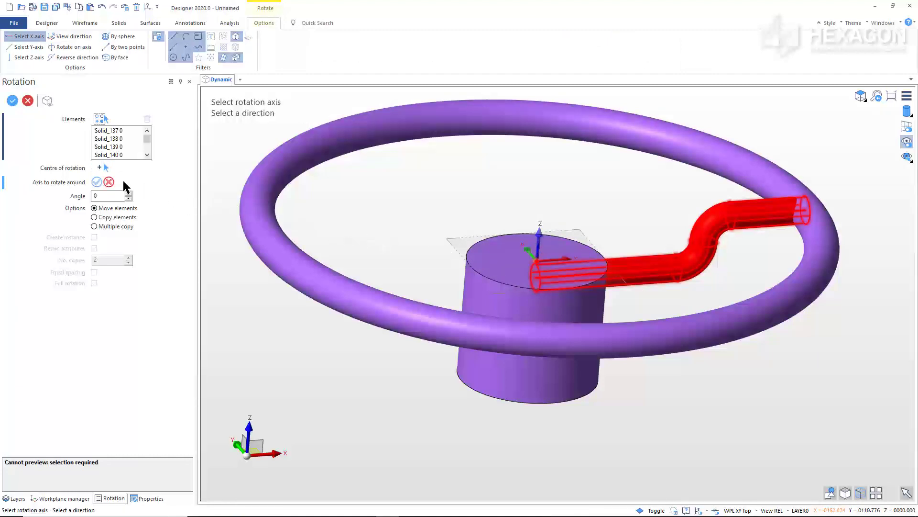
{"action": "left_click", "coordinate": [30, 58]}
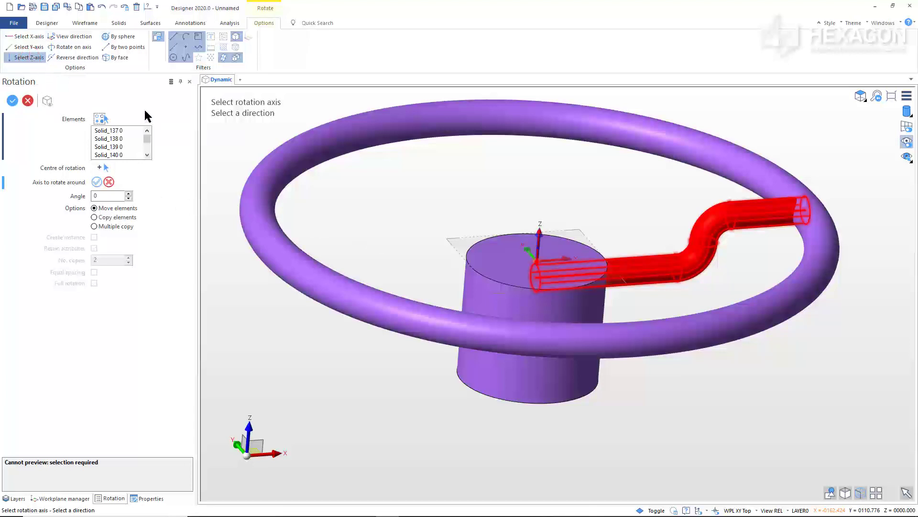
{"action": "left_click", "coordinate": [230, 142]}
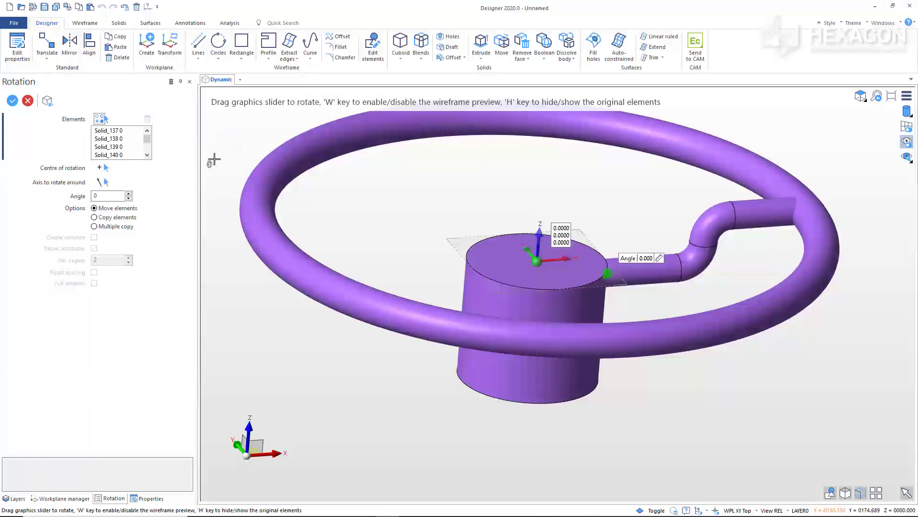
Step: Make 5 rotated copies of the spoke at an angle of 60 with the multiple copy option
{"action": "left_click", "coordinate": [94, 226]}
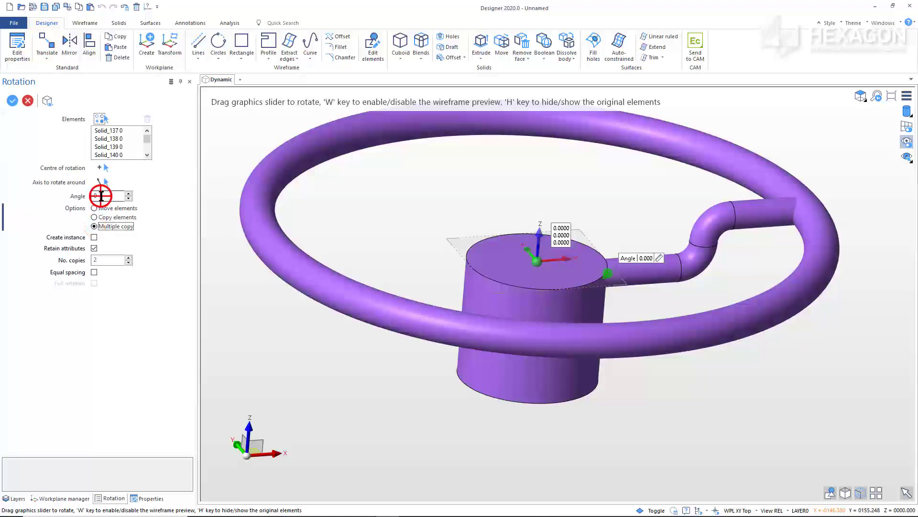
{"action": "type", "text": "60"}
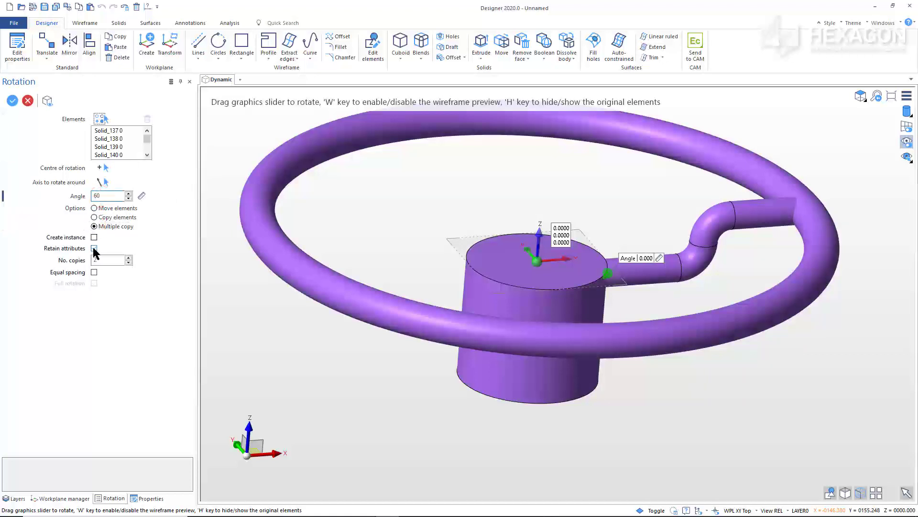
{"action": "left_click", "coordinate": [94, 248]}
{"action": "double_click", "coordinate": [99, 259]}
{"action": "type", "text": "5"}
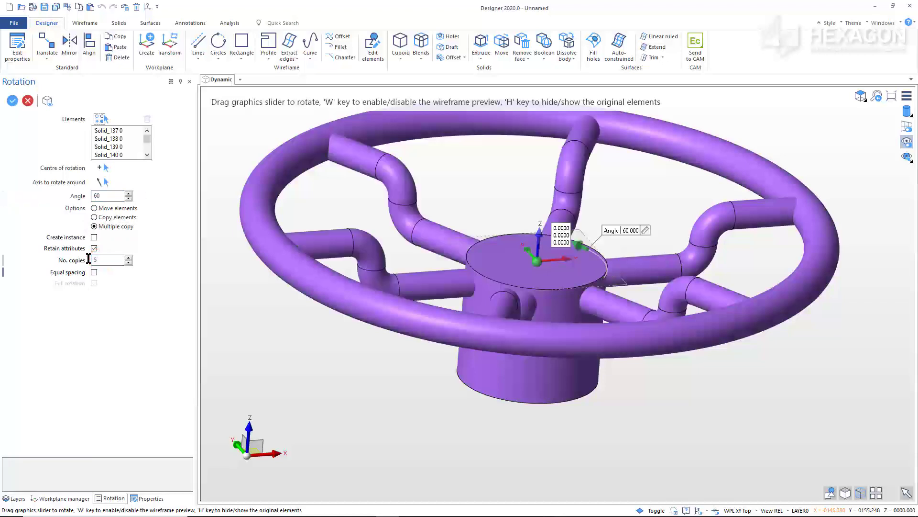
{"action": "left_click", "coordinate": [223, 271]}
{"action": "middle_click", "coordinate": [223, 272]}
{"action": "middle_click", "coordinate": [223, 272]}
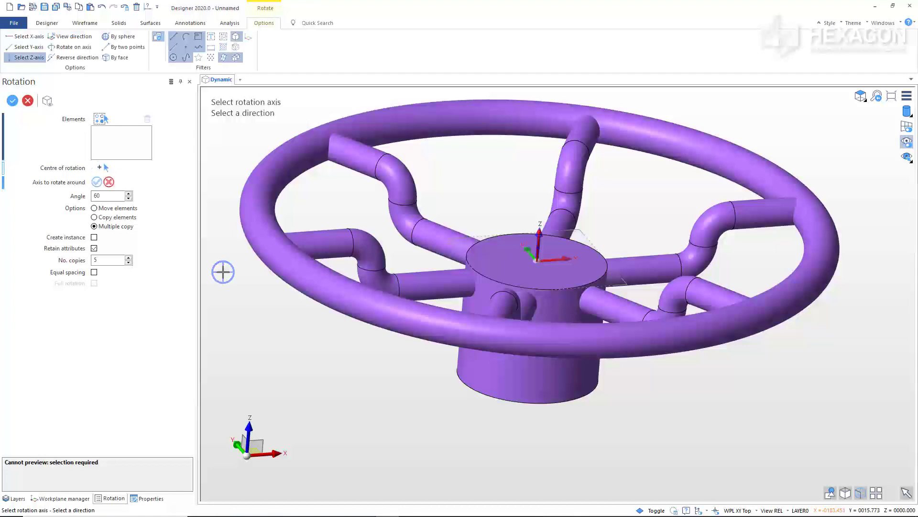
{"action": "middle_click", "coordinate": [223, 272]}
{"action": "middle_click", "coordinate": [223, 272]}
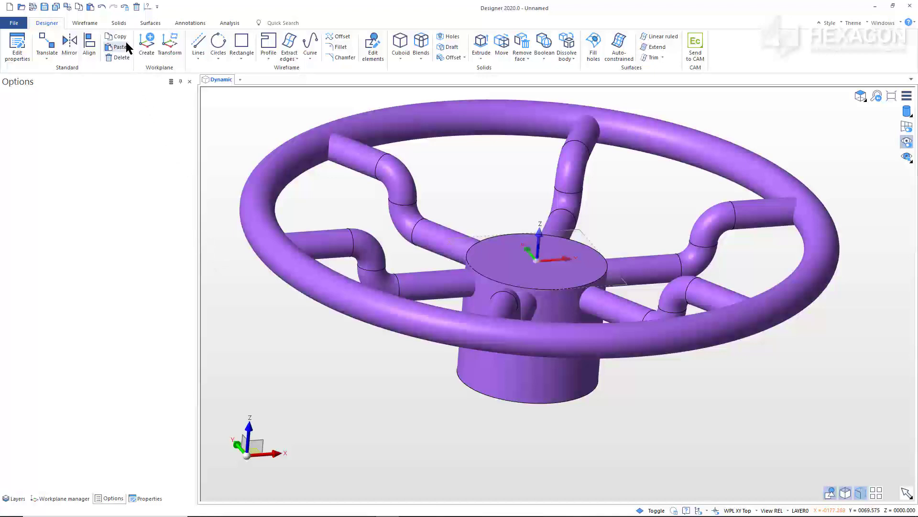
Step: Unite the torus rim with the hub and all spokes by a Boolean operation, without retaining the tool bodies
{"action": "left_click", "coordinate": [118, 23]}
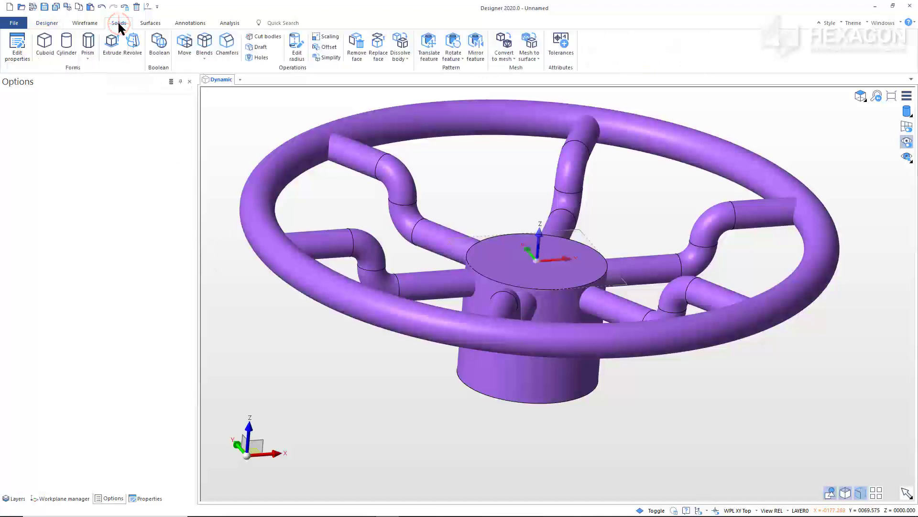
{"action": "left_click", "coordinate": [153, 42]}
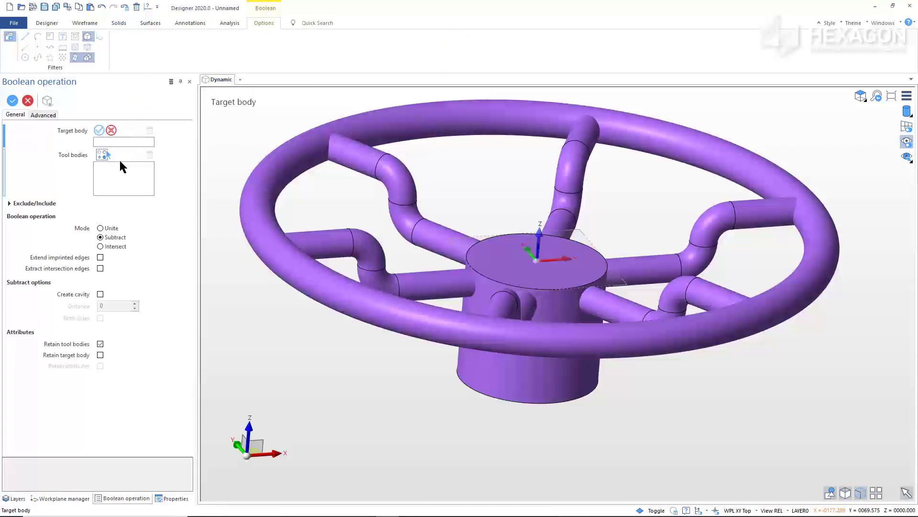
{"action": "left_click", "coordinate": [101, 228]}
{"action": "left_click", "coordinate": [255, 200]}
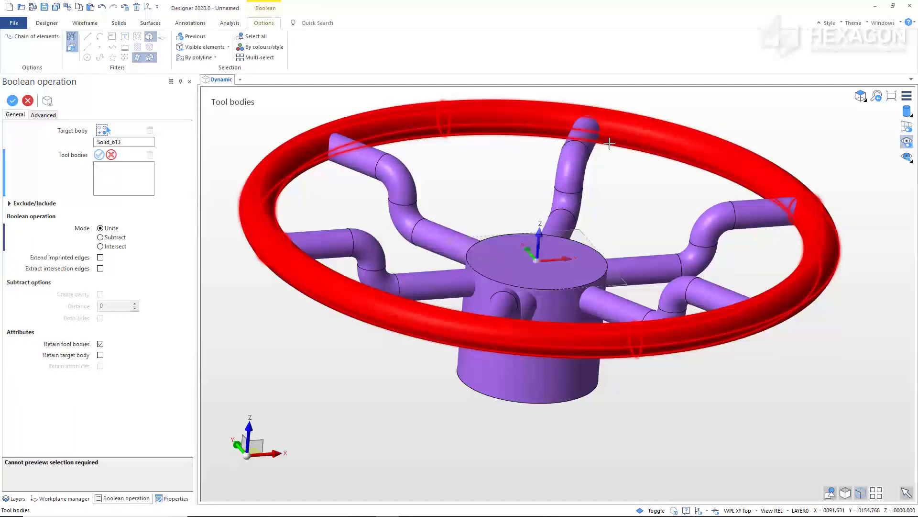
{"action": "mouse_move", "coordinate": [750, 111]}
{"action": "left_mouse_down"}
{"action": "mouse_move", "coordinate": [445, 335]}
{"action": "mouse_move", "coordinate": [289, 414]}
{"action": "left_mouse_up"}
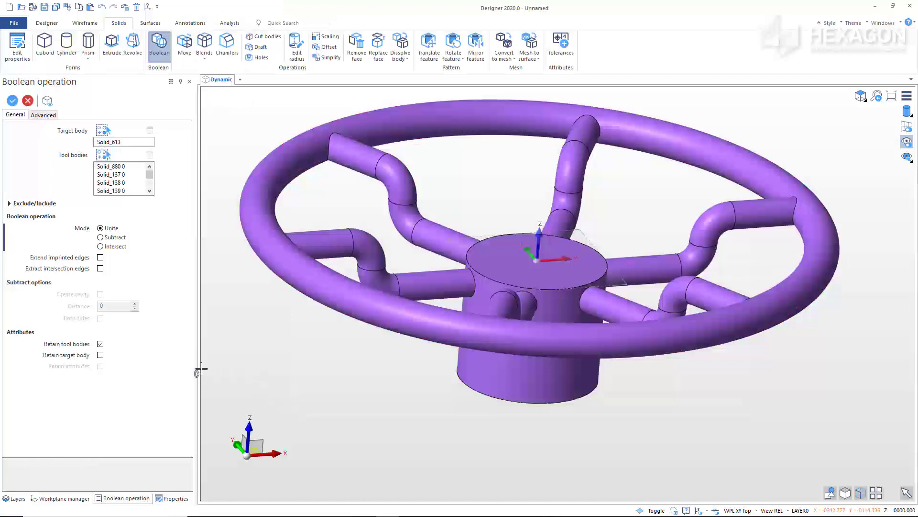
{"action": "left_click", "coordinate": [101, 344]}
{"action": "left_click", "coordinate": [243, 376]}
{"action": "left_click", "coordinate": [243, 377]}
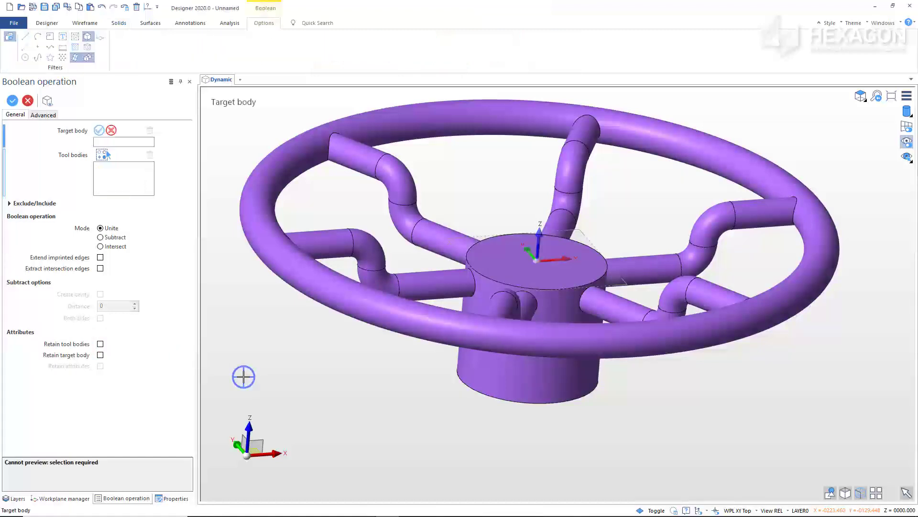
{"action": "left_click", "coordinate": [243, 377]}
{"action": "left_click", "coordinate": [243, 377]}
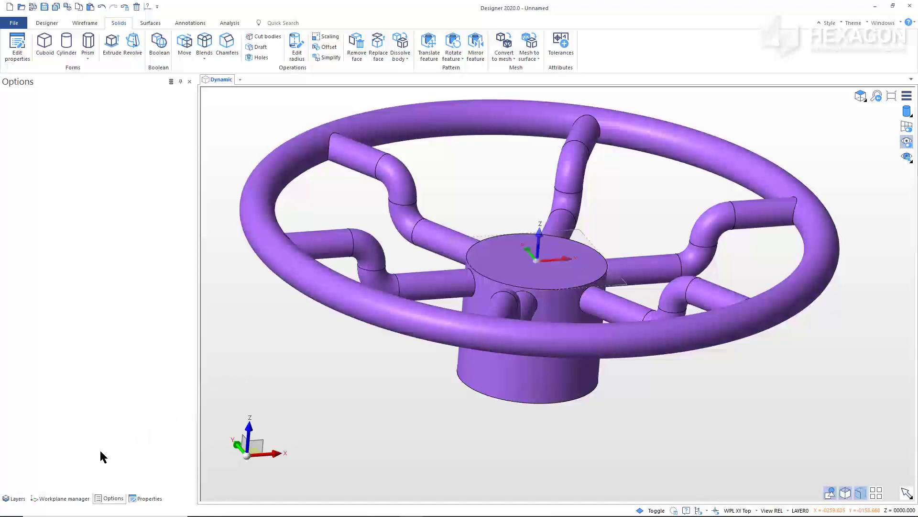
Step: Show all solids in LAYER0 and hide its wireframe elements
{"action": "left_click", "coordinate": [19, 498]}
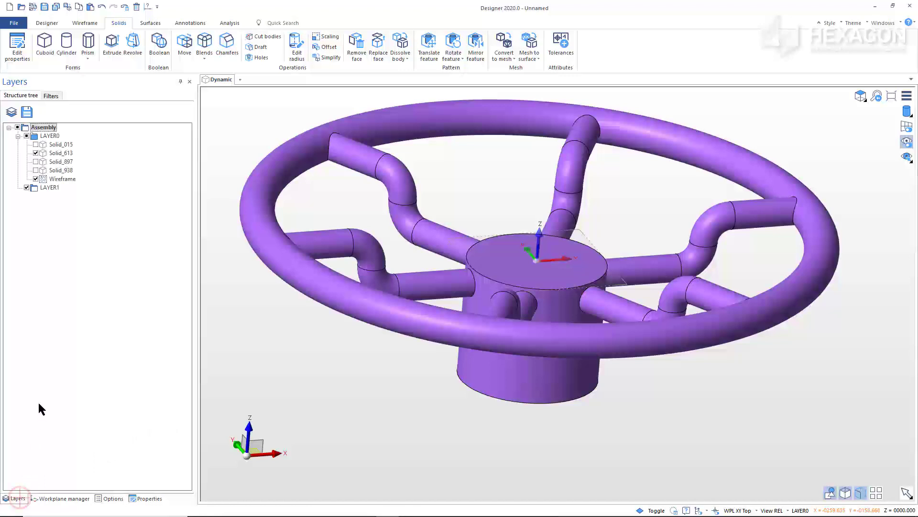
{"action": "left_click", "coordinate": [26, 136]}
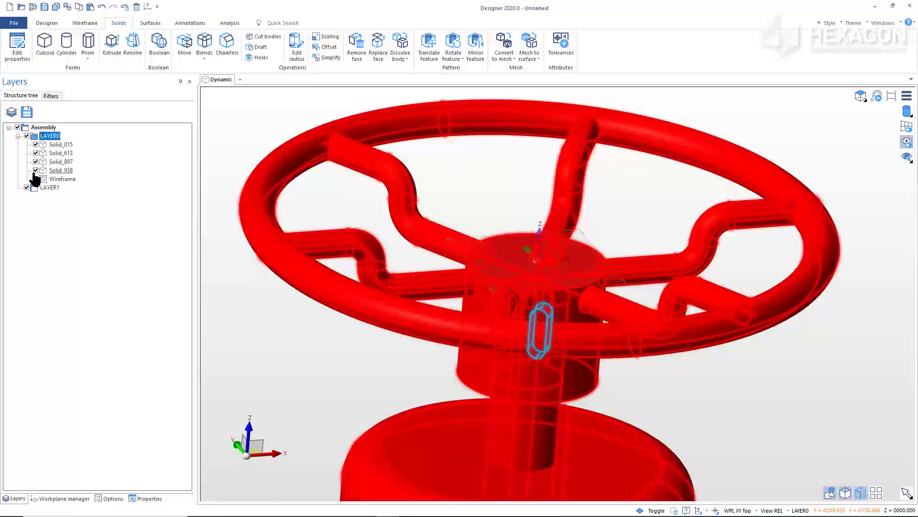
{"action": "left_click", "coordinate": [35, 178]}
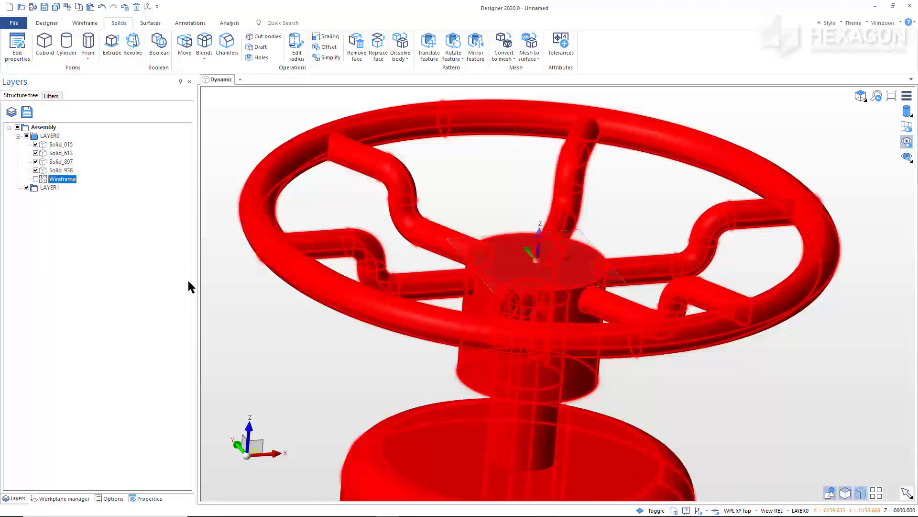
{"action": "left_click", "coordinate": [225, 298]}
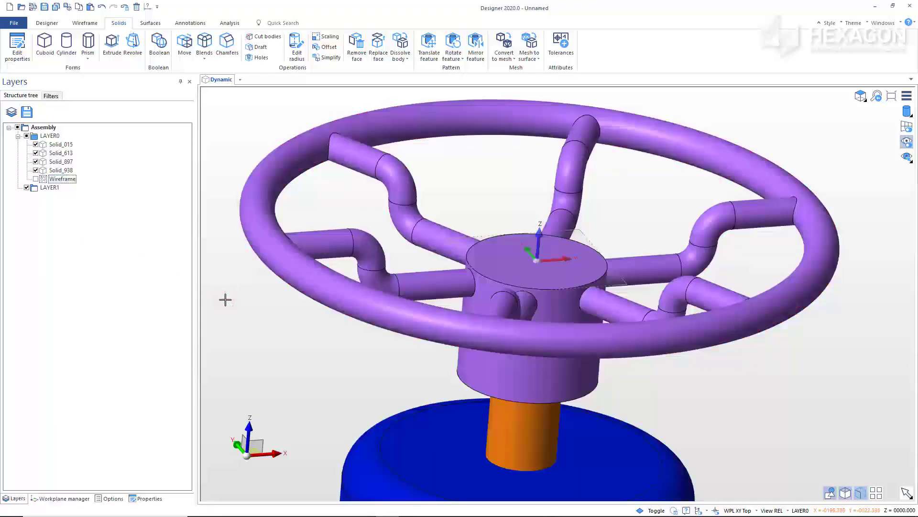
Step: Activate the Absolute workplane and display the whole assembly in isometric view
{"action": "left_click", "coordinate": [74, 498]}
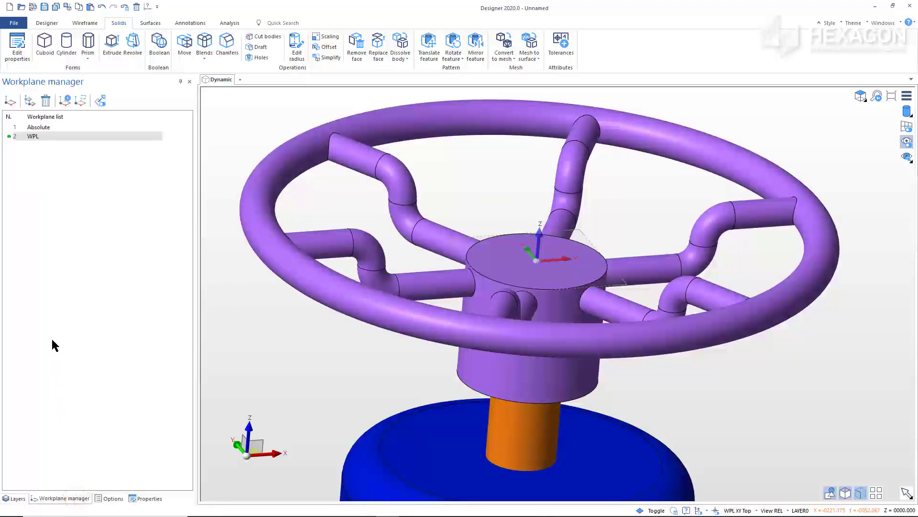
{"action": "double_click", "coordinate": [35, 127]}
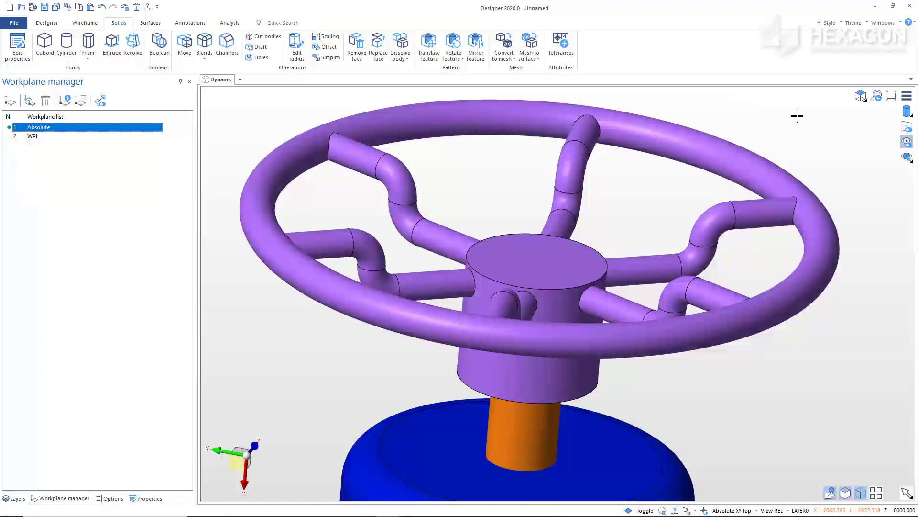
{"action": "left_click", "coordinate": [860, 97]}
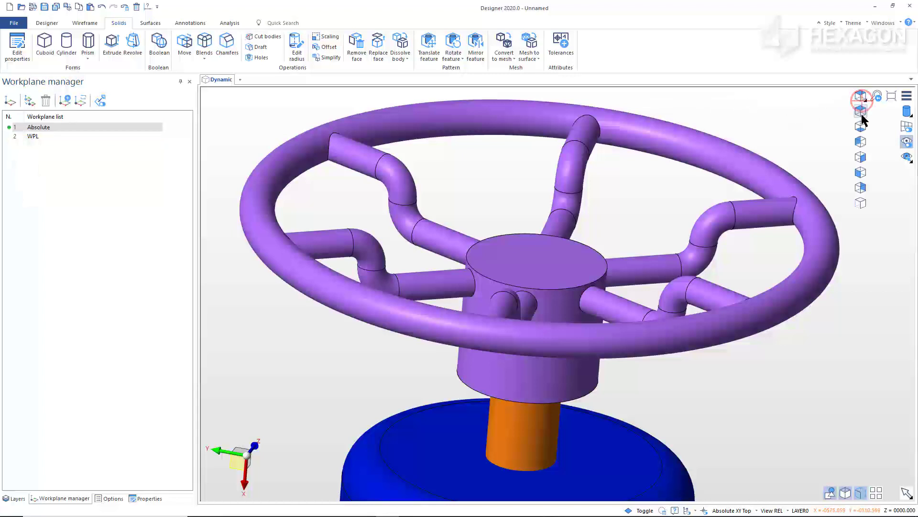
{"action": "left_click", "coordinate": [862, 203]}
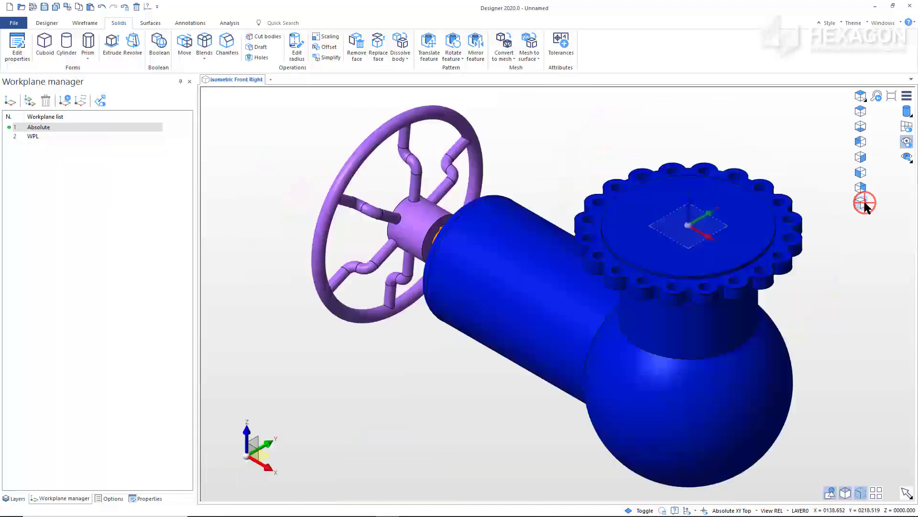
Step: Insert the part 4a - Advanced Direct Modelling.VDF into the model by node name
{"action": "left_click", "coordinate": [860, 236]}
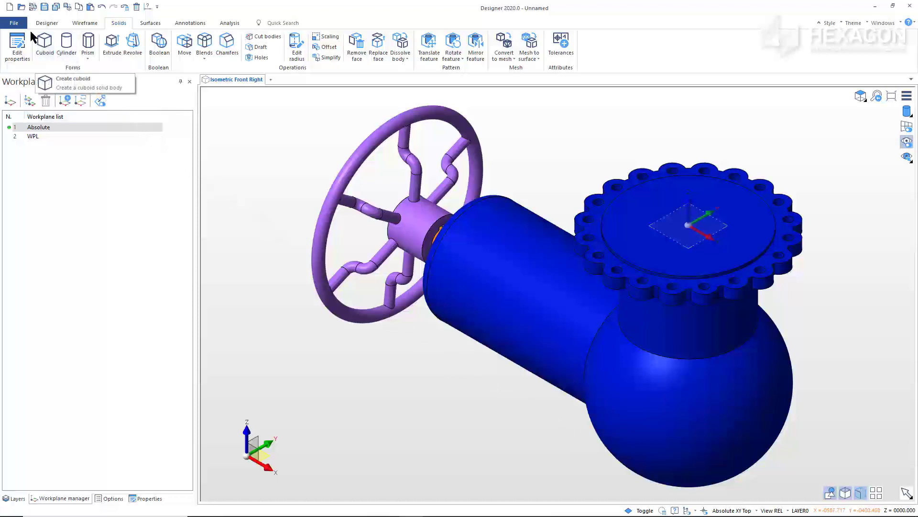
{"action": "left_click", "coordinate": [17, 22]}
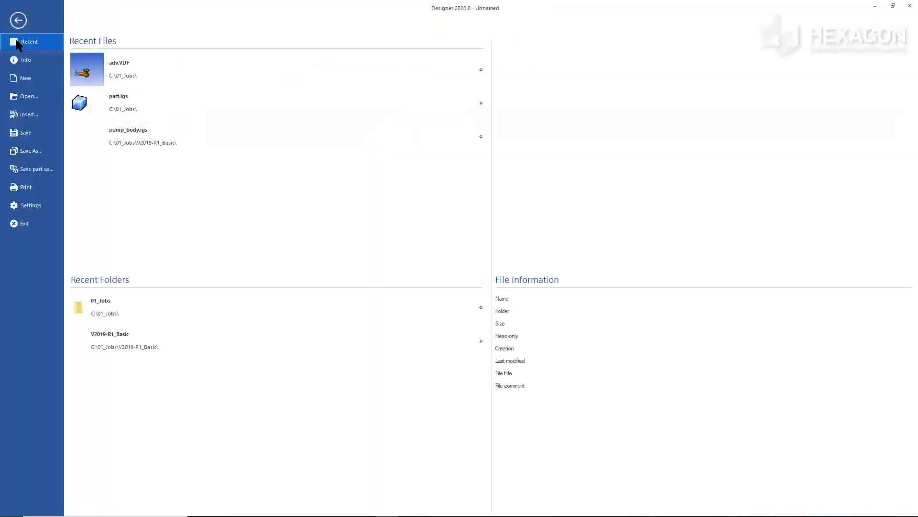
{"action": "left_click", "coordinate": [27, 116]}
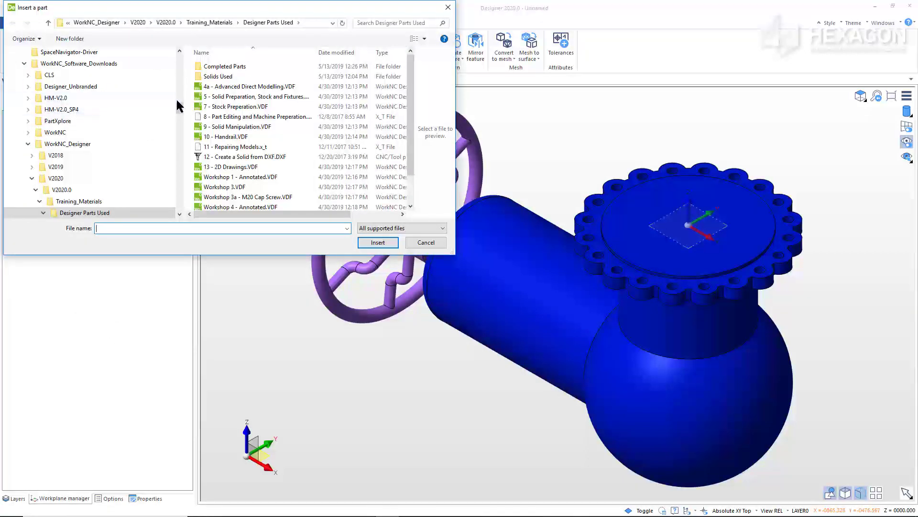
{"action": "left_click", "coordinate": [229, 88]}
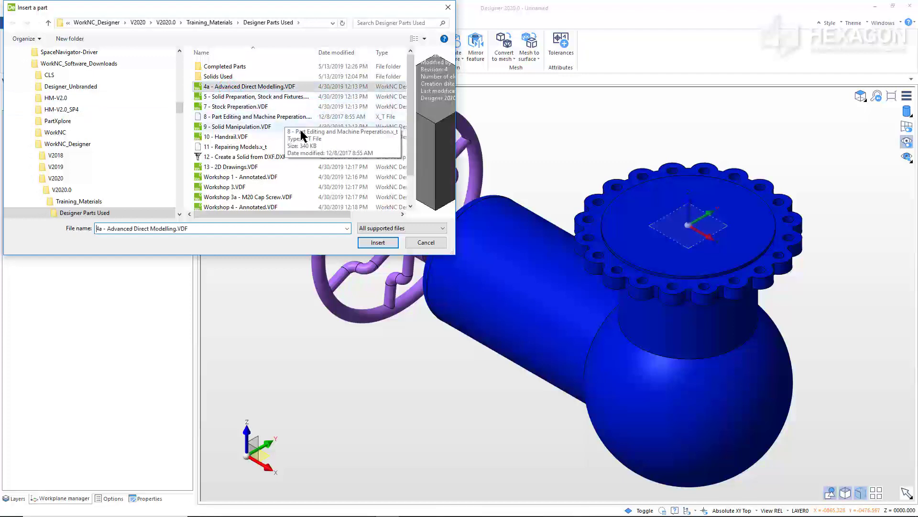
{"action": "left_click", "coordinate": [377, 242]}
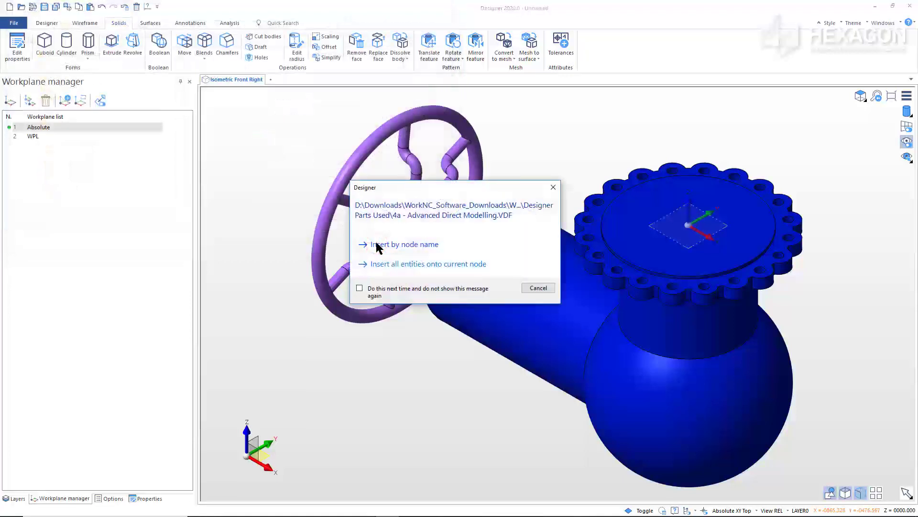
{"action": "left_click", "coordinate": [378, 244]}
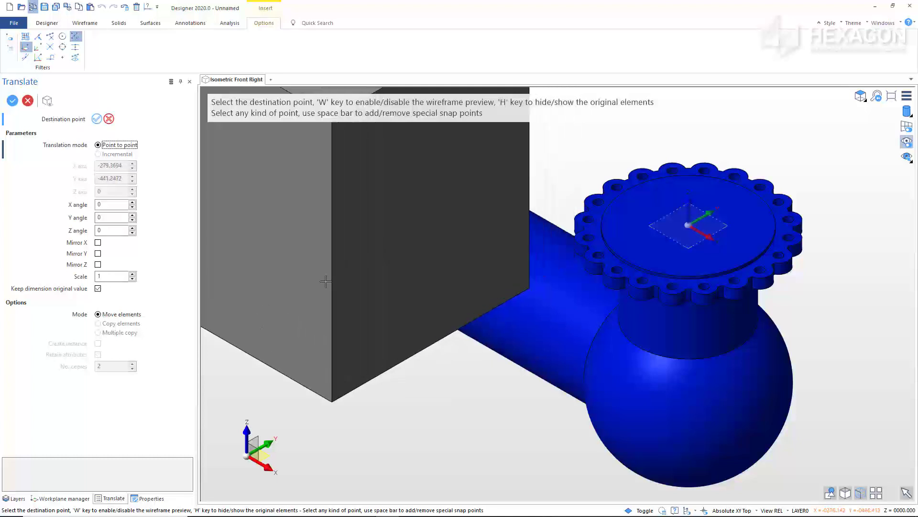
Step: Hide all LAYER0 elements except Solid_004 in the structure tree, leaving LAYER1 shown
{"action": "left_click", "coordinate": [71, 498]}
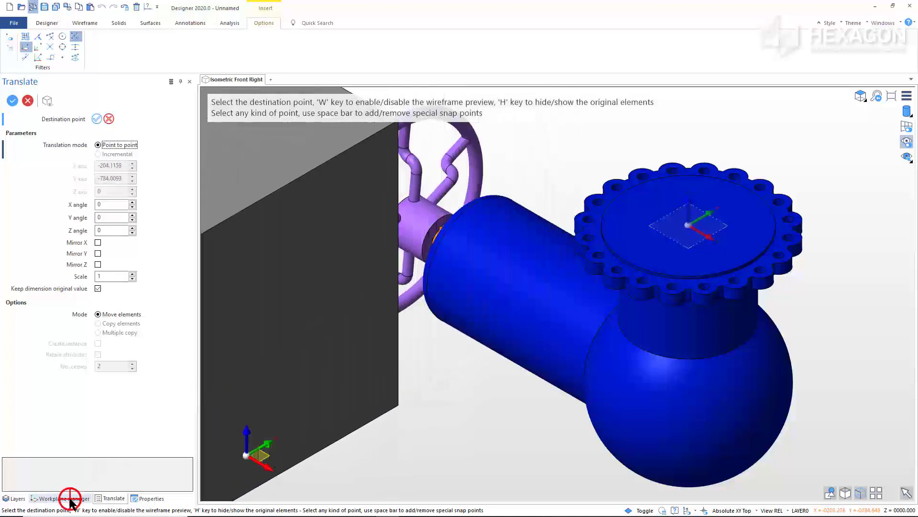
{"action": "left_click", "coordinate": [14, 497]}
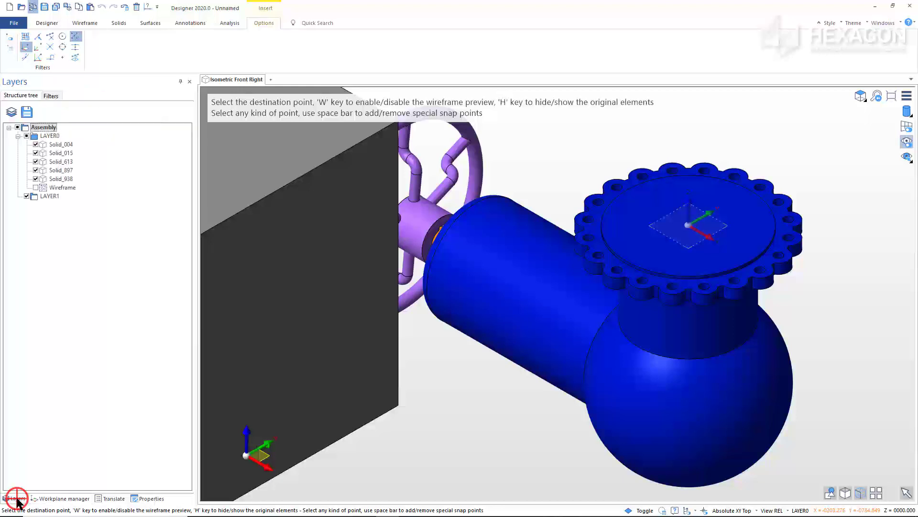
{"action": "left_click", "coordinate": [26, 136]}
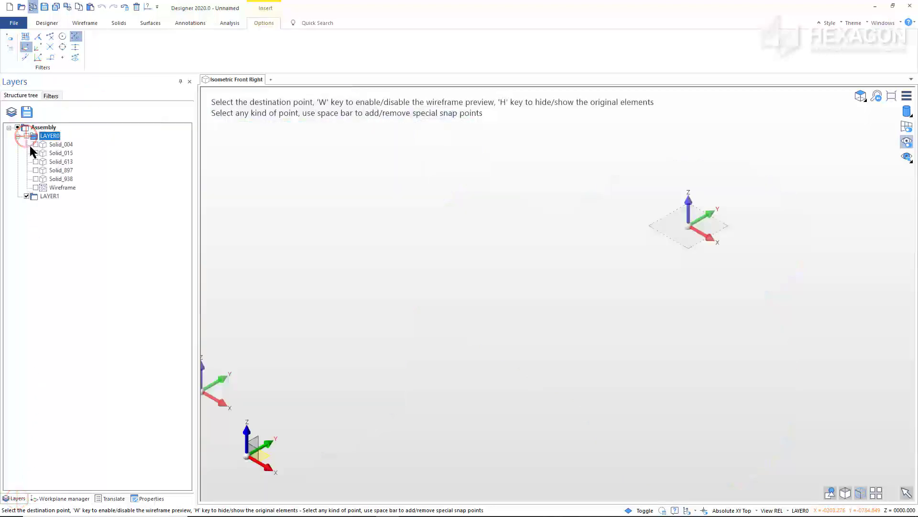
{"action": "left_click", "coordinate": [35, 144]}
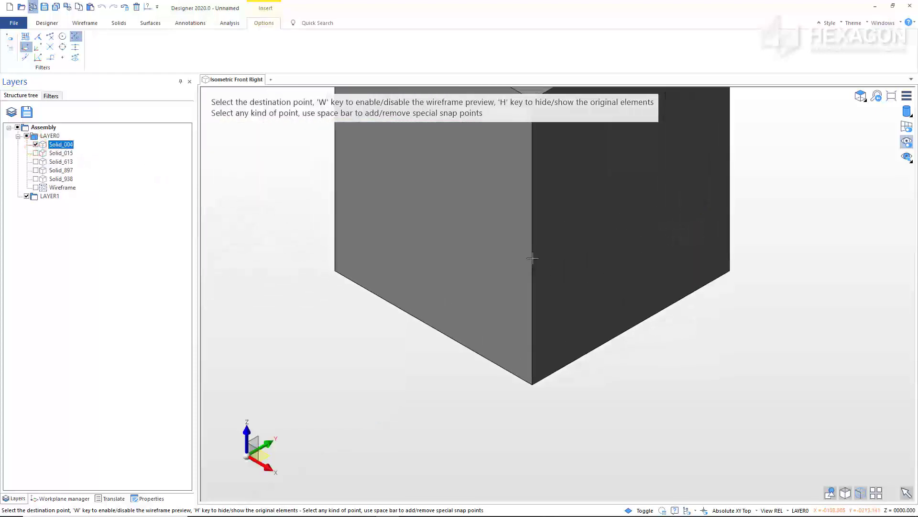
Step: Place the inserted block with its destination point at the Absolute workplane's origin
{"action": "middle_click_drag", "start_coordinate": [532, 258], "coordinate": [547, 216]}
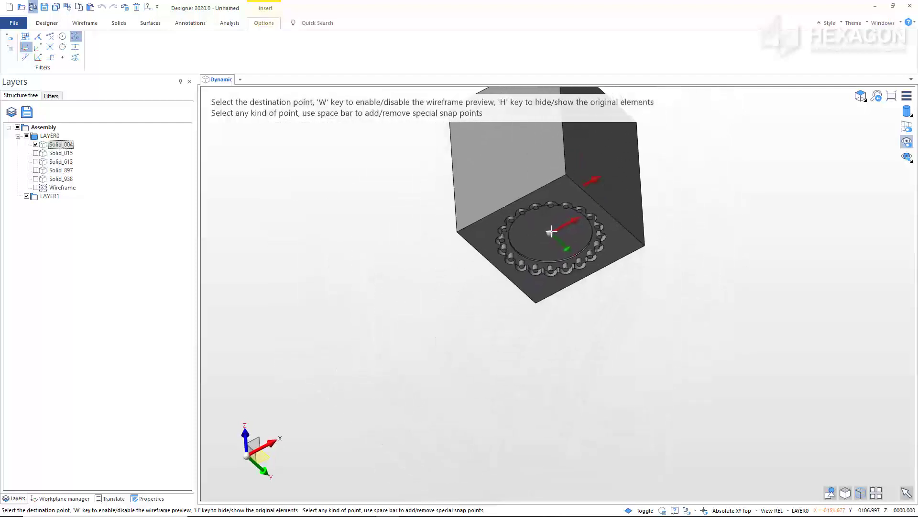
{"action": "key", "text": "Tab"}
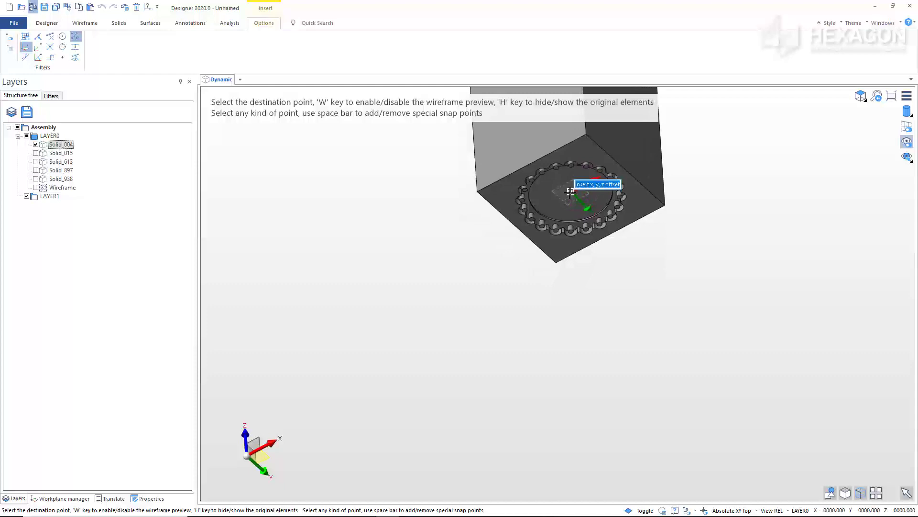
{"action": "key", "text": "Return"}
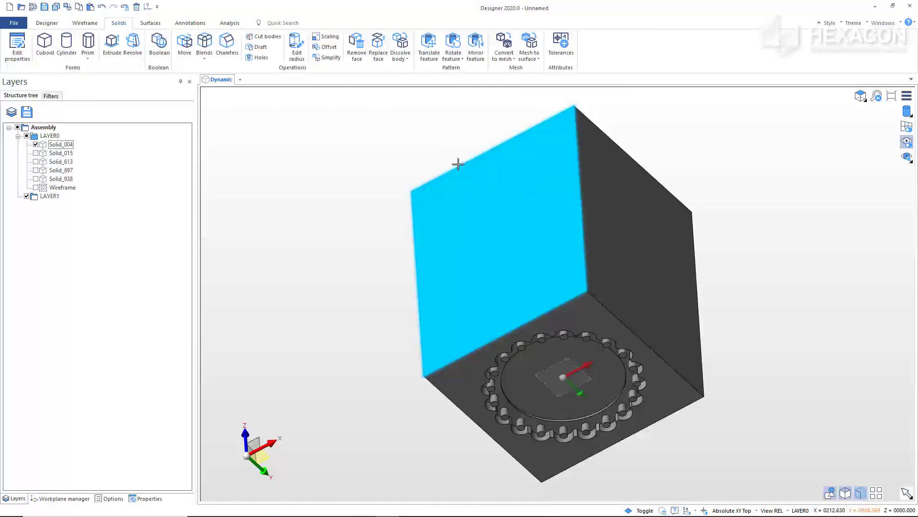
Step: Set the radius of all cylindrical pins in the block's scalloped recess to 6, using multi-select in Edit radius
{"action": "middle_click_drag", "start_coordinate": [343, 305], "coordinate": [349, 225]}
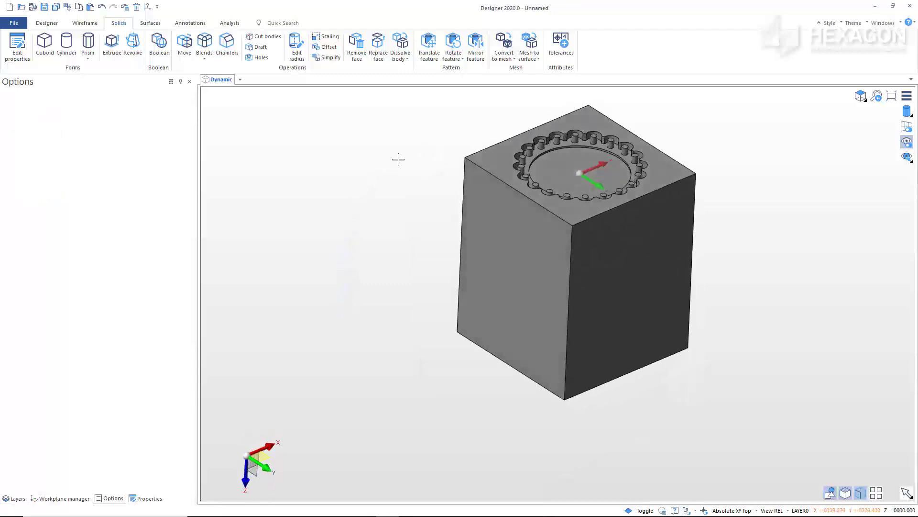
{"action": "middle_click_drag", "start_coordinate": [397, 157], "coordinate": [304, 272]}
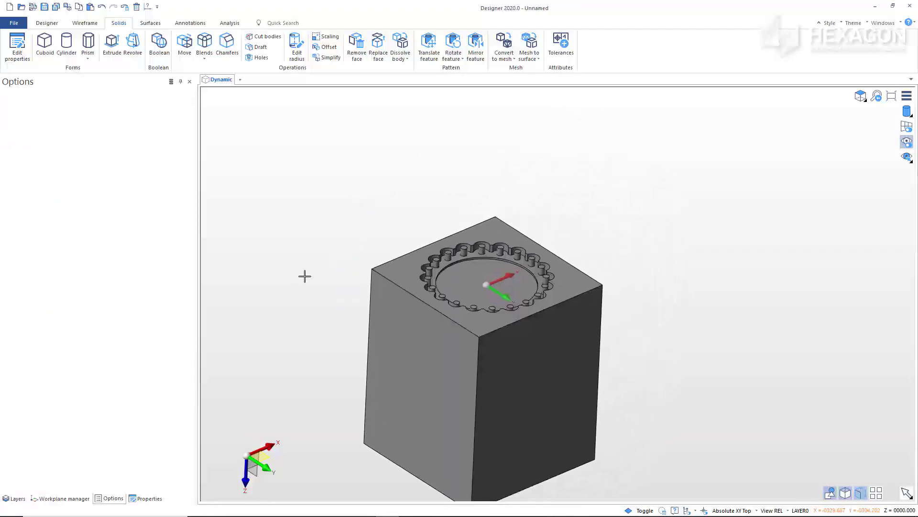
{"action": "scroll", "coordinate": [479, 284], "scroll_direction": "up", "scroll_amount": 5}
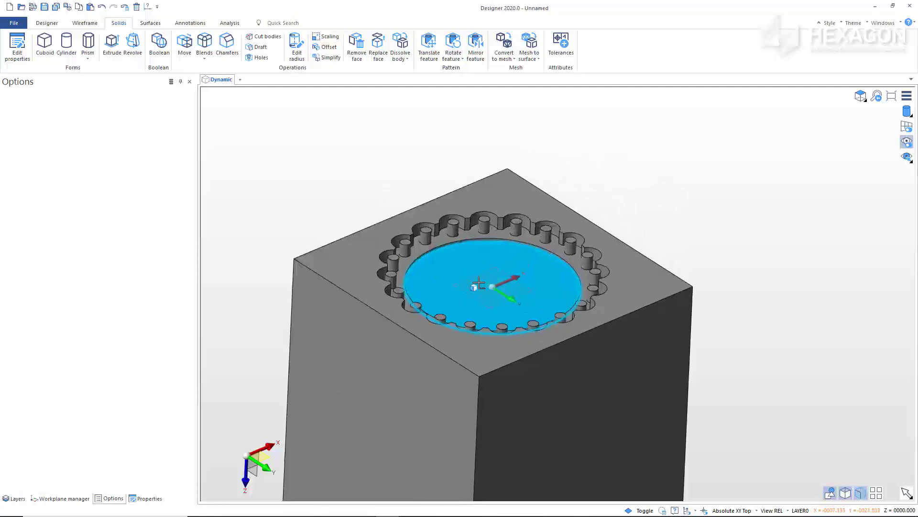
{"action": "scroll", "coordinate": [479, 284], "scroll_direction": "up", "scroll_amount": 1}
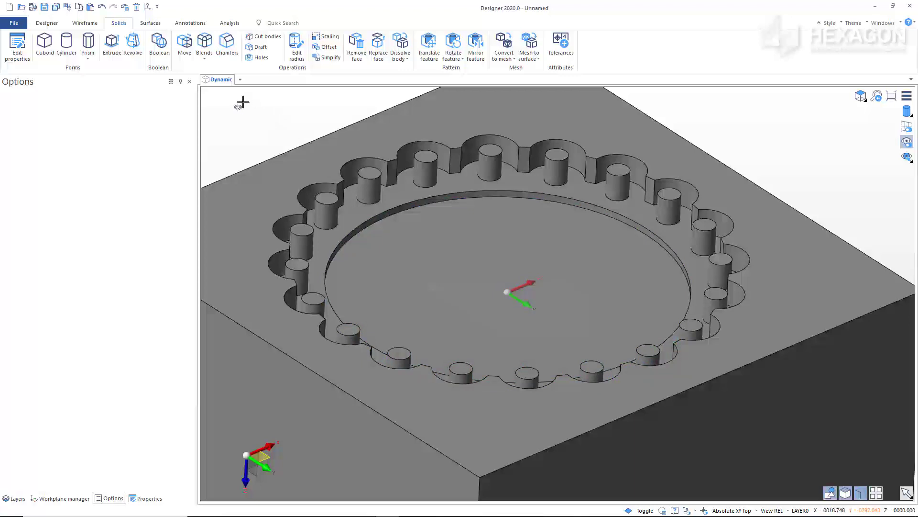
{"action": "left_click", "coordinate": [295, 45]}
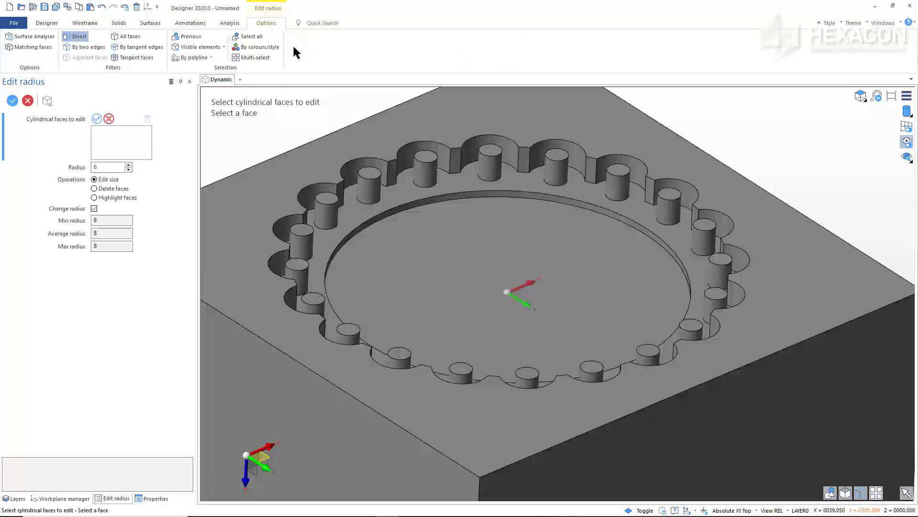
{"action": "left_click", "coordinate": [260, 58]}
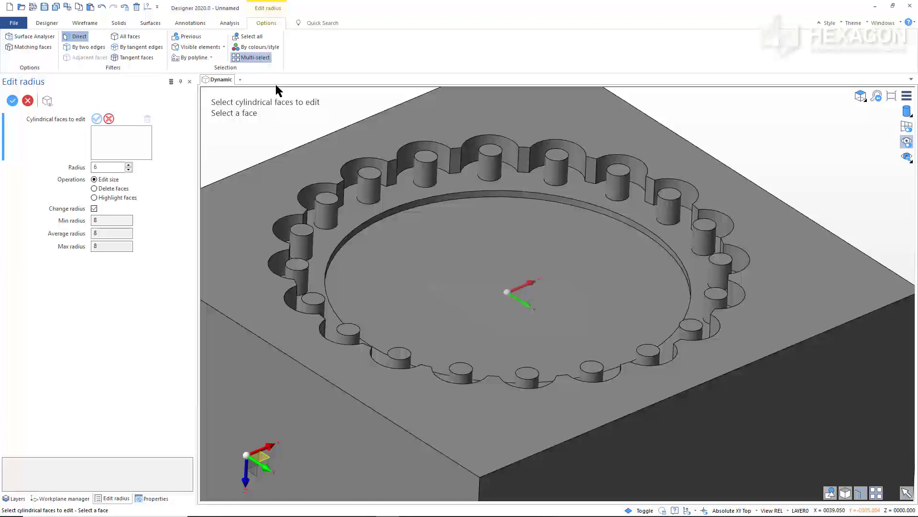
{"action": "left_click", "coordinate": [366, 186]}
{"action": "left_click", "coordinate": [433, 179]}
{"action": "mouse_move", "coordinate": [432, 179]}
{"action": "left_mouse_down"}
{"action": "mouse_move", "coordinate": [555, 177]}
{"action": "mouse_move", "coordinate": [617, 192]}
{"action": "mouse_move", "coordinate": [700, 241]}
{"action": "mouse_move", "coordinate": [717, 277]}
{"action": "mouse_move", "coordinate": [690, 334]}
{"action": "mouse_move", "coordinate": [648, 363]}
{"action": "mouse_move", "coordinate": [526, 379]}
{"action": "mouse_move", "coordinate": [462, 379]}
{"action": "mouse_move", "coordinate": [400, 361]}
{"action": "mouse_move", "coordinate": [323, 319]}
{"action": "mouse_move", "coordinate": [298, 278]}
{"action": "mouse_move", "coordinate": [299, 243]}
{"action": "mouse_move", "coordinate": [328, 212]}
{"action": "mouse_move", "coordinate": [245, 138]}
{"action": "left_mouse_up"}
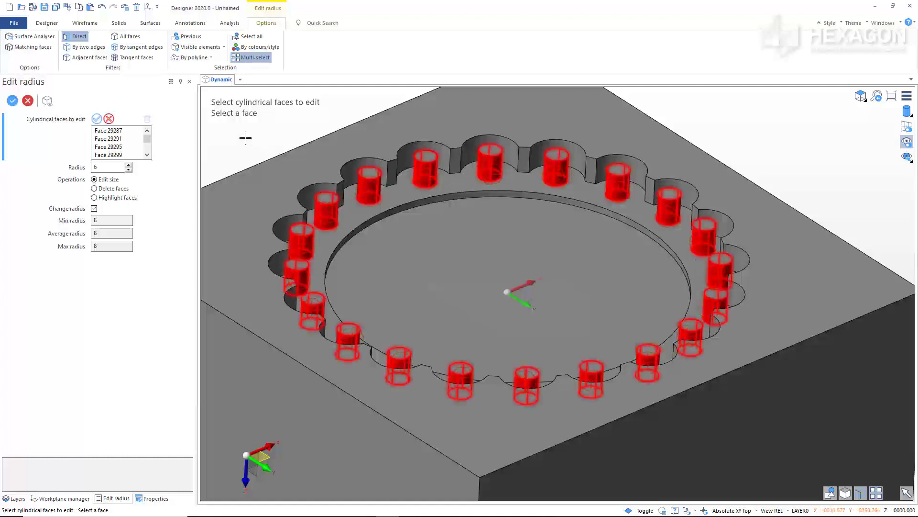
{"action": "middle_click", "coordinate": [246, 138]}
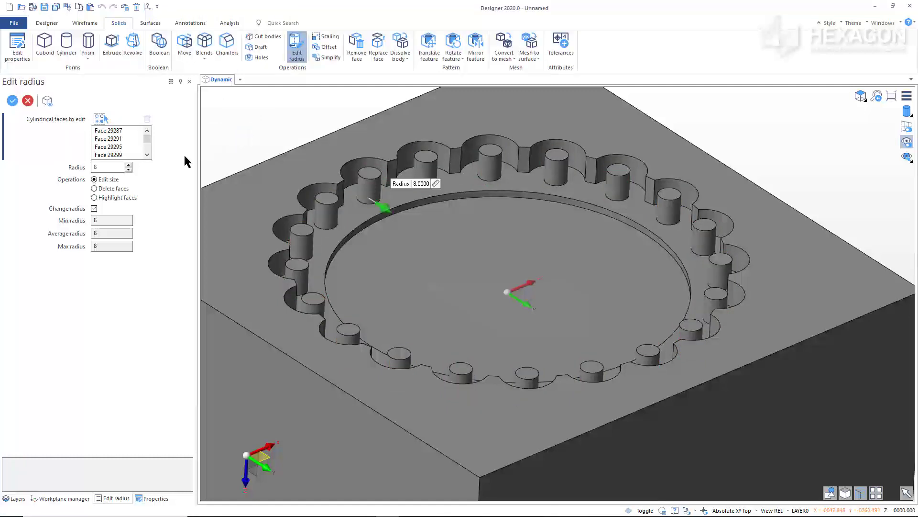
{"action": "double_click", "coordinate": [96, 167]}
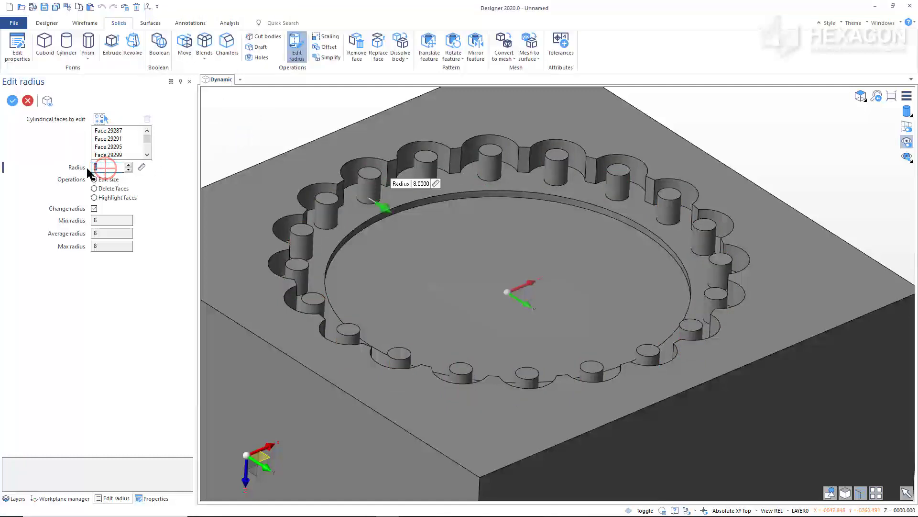
{"action": "type", "text": "6"}
{"action": "right_click", "coordinate": [227, 141]}
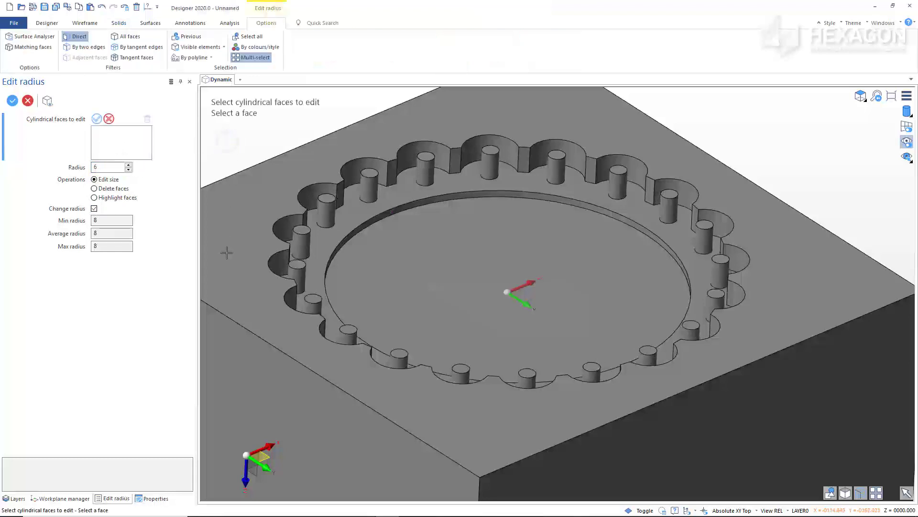
{"action": "right_click", "coordinate": [243, 376]}
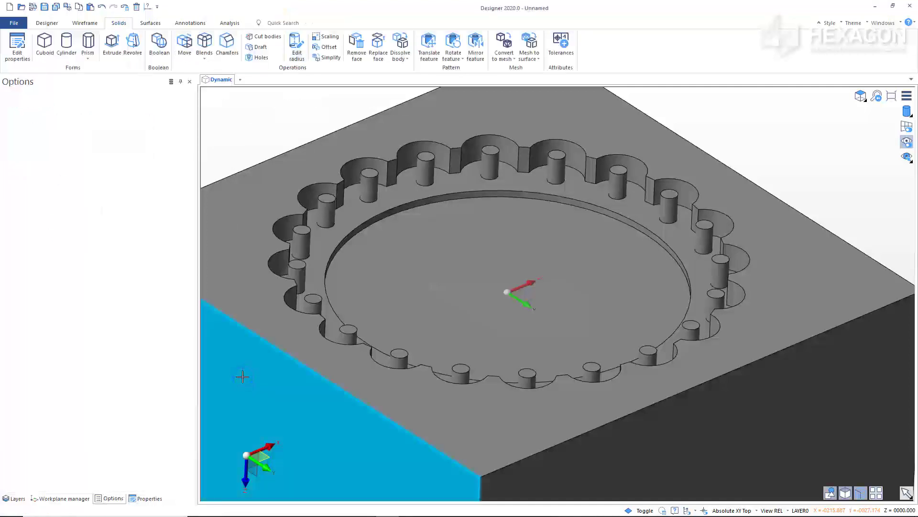
Step: Select the pin top faces for Move faces with Matching faces enabled, and remove the block's outer face from the selection
{"action": "scroll", "coordinate": [318, 365], "scroll_direction": "down", "scroll_amount": 3}
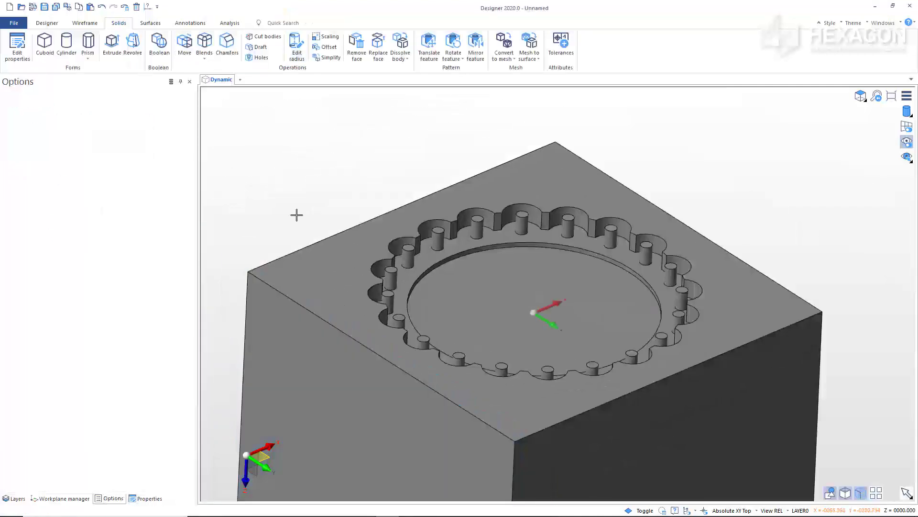
{"action": "middle_click_drag", "start_coordinate": [297, 214], "coordinate": [345, 185]}
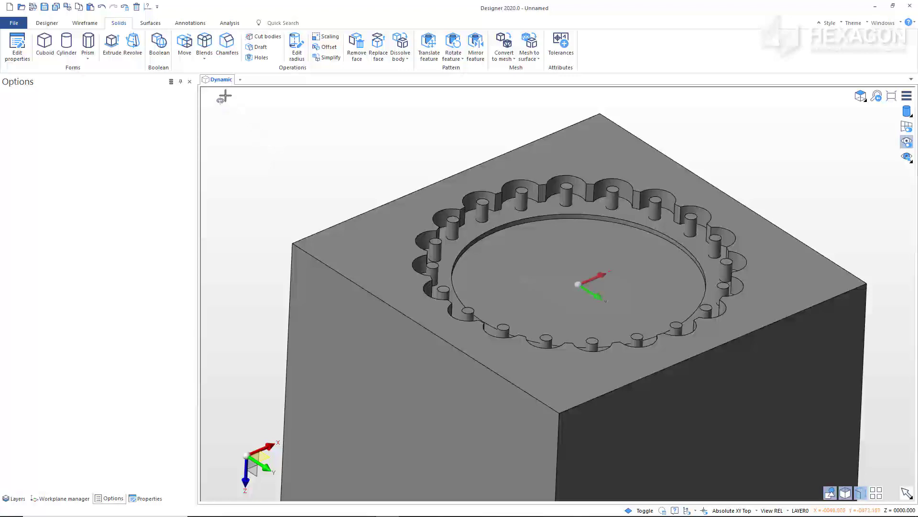
{"action": "left_click", "coordinate": [188, 47]}
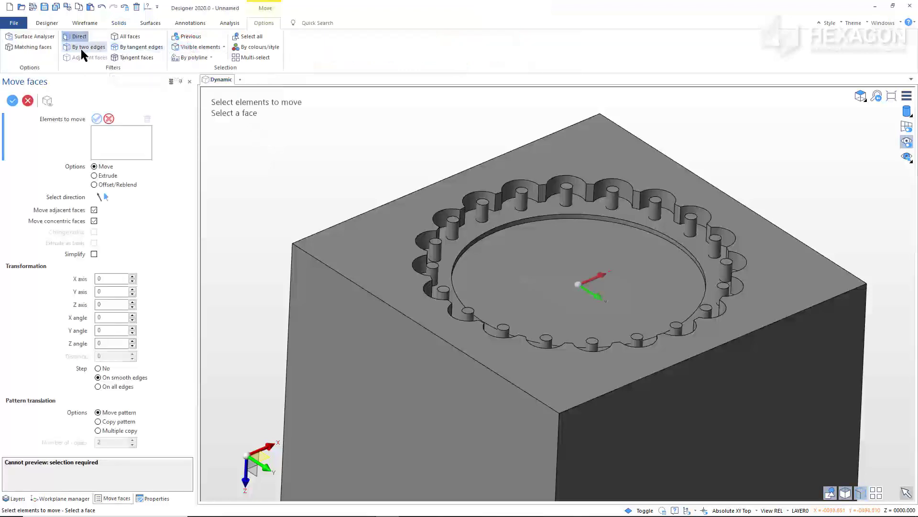
{"action": "left_click", "coordinate": [31, 48]}
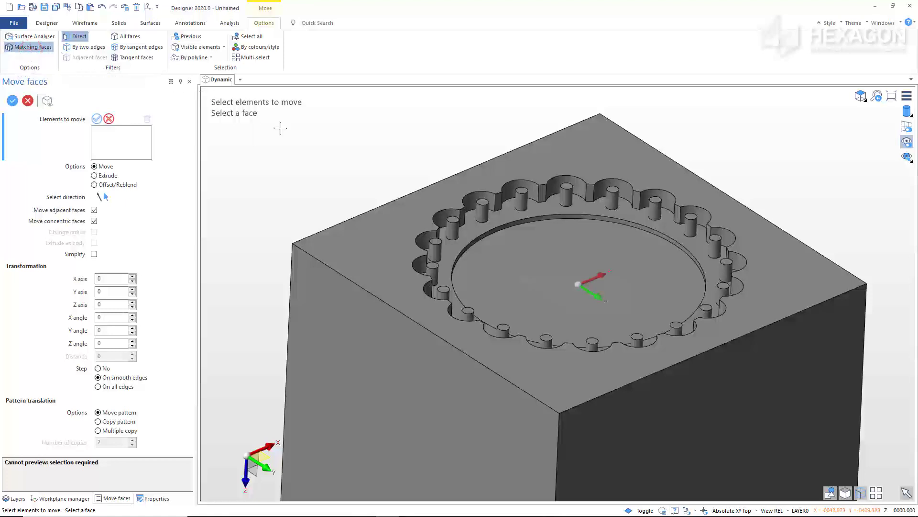
{"action": "left_click", "coordinate": [441, 211]}
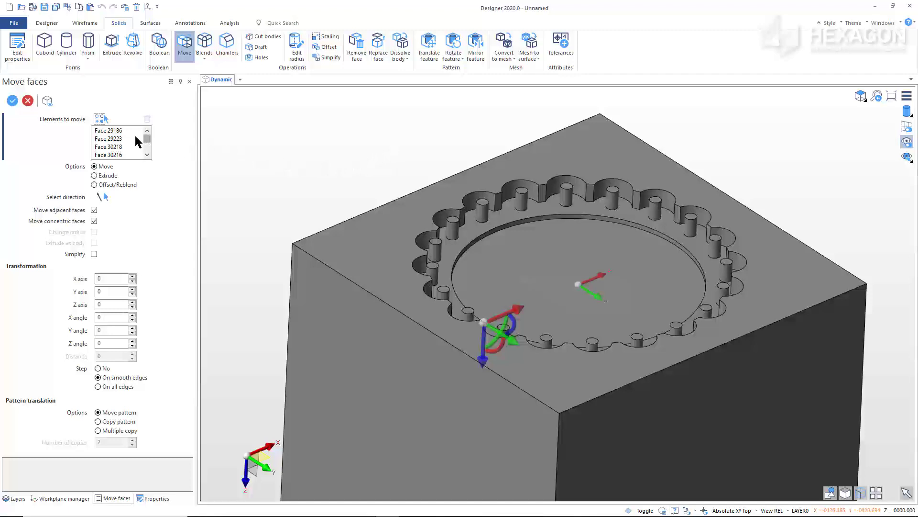
{"action": "left_click", "coordinate": [116, 130]}
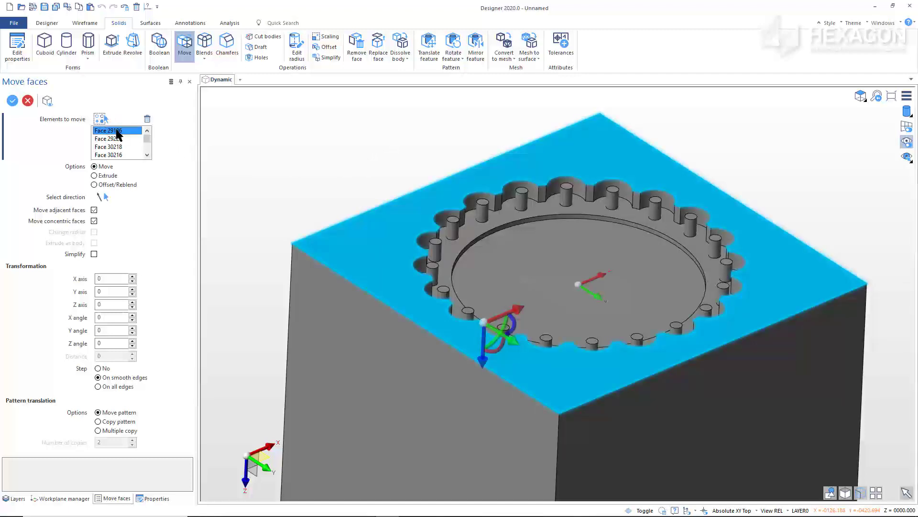
{"action": "left_click", "coordinate": [147, 121]}
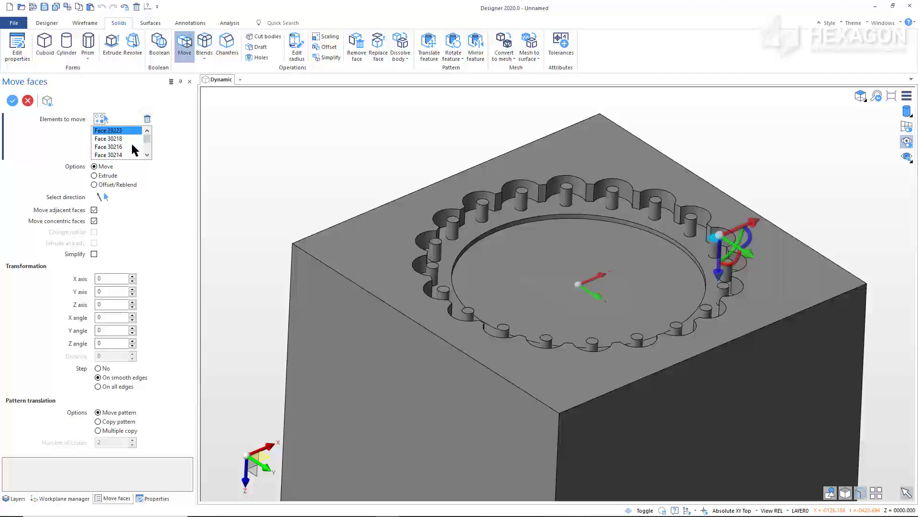
Step: Extrude the selected pin top faces along the Z axis past the recess floor to turn the pins into holes
{"action": "left_click", "coordinate": [111, 176]}
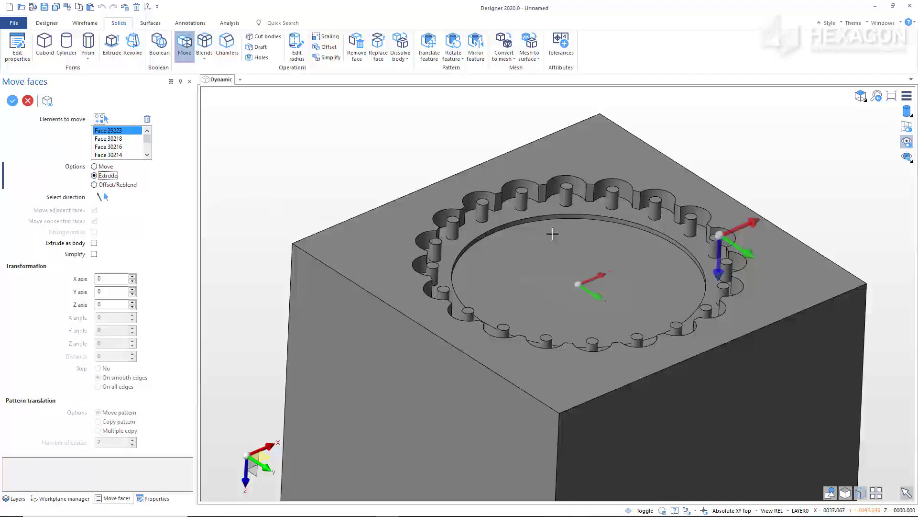
{"action": "left_click", "coordinate": [692, 216]}
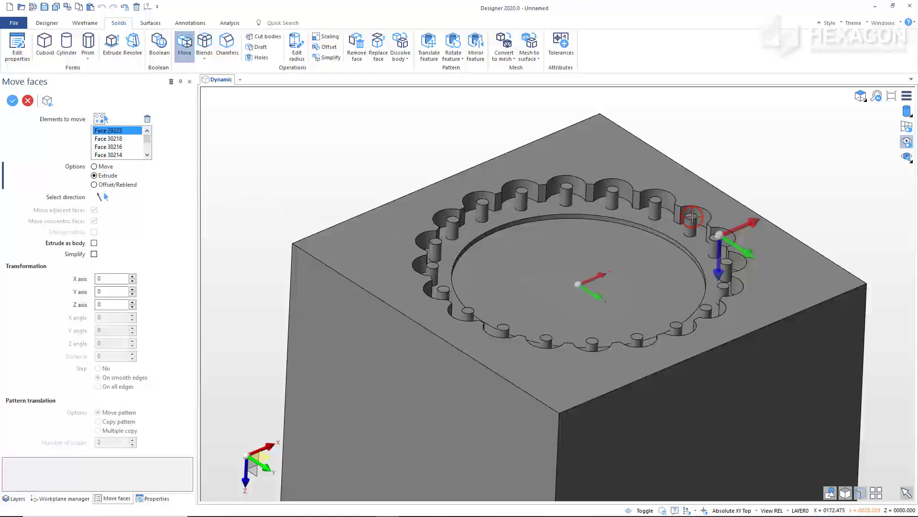
{"action": "left_click", "coordinate": [716, 249]}
{"action": "left_click_drag", "start_coordinate": [716, 249], "coordinate": [691, 254]}
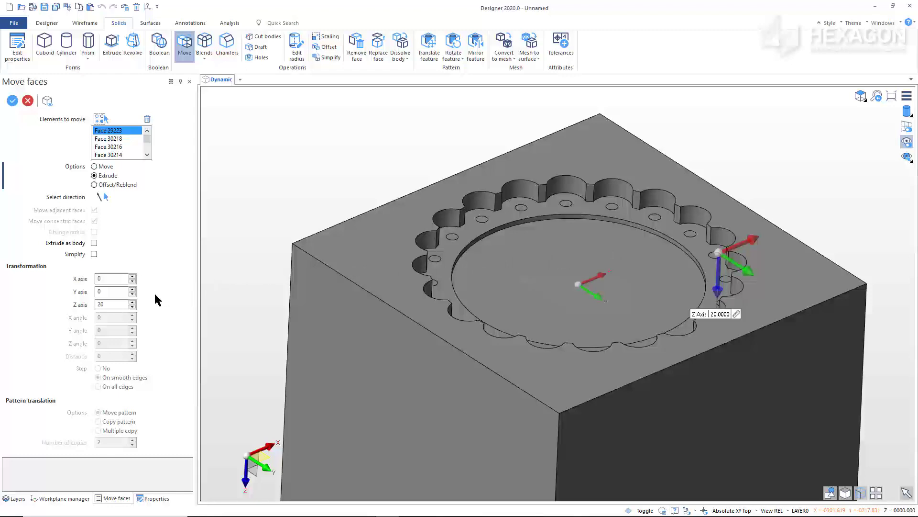
{"action": "left_click", "coordinate": [116, 306]}
{"action": "left_click", "coordinate": [12, 100]}
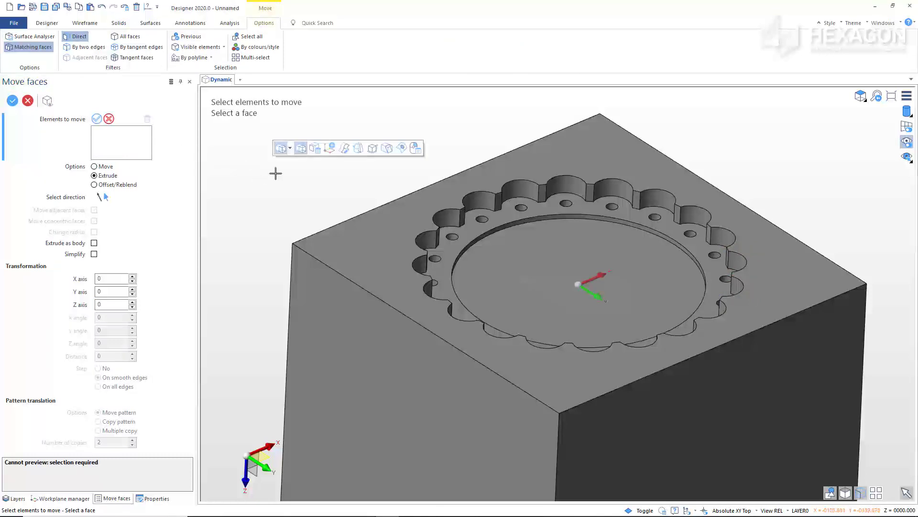
Step: Select the recess's scalloped wall and inner circular wall for Move faces, using Tangent faces with Multi-select and a maximum angular deviation of 85
{"action": "middle_click_drag", "start_coordinate": [275, 172], "coordinate": [289, 197]}
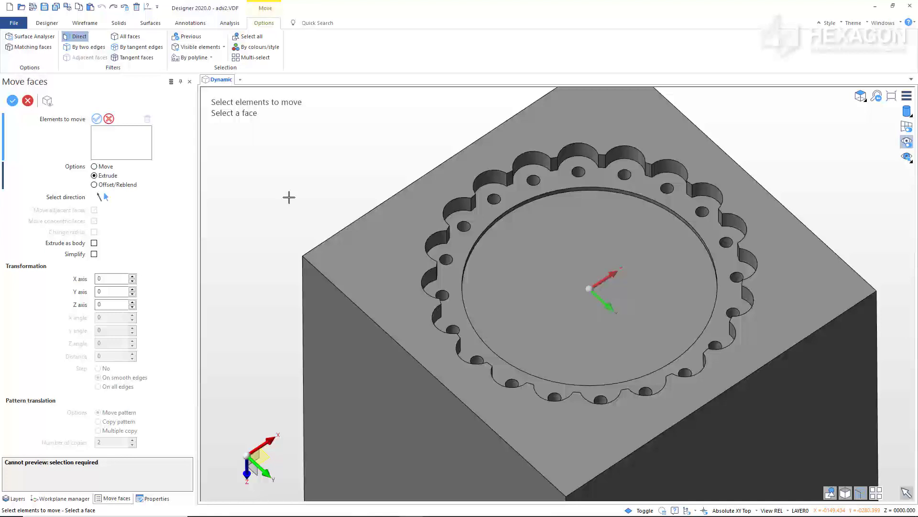
{"action": "left_click", "coordinate": [142, 58]}
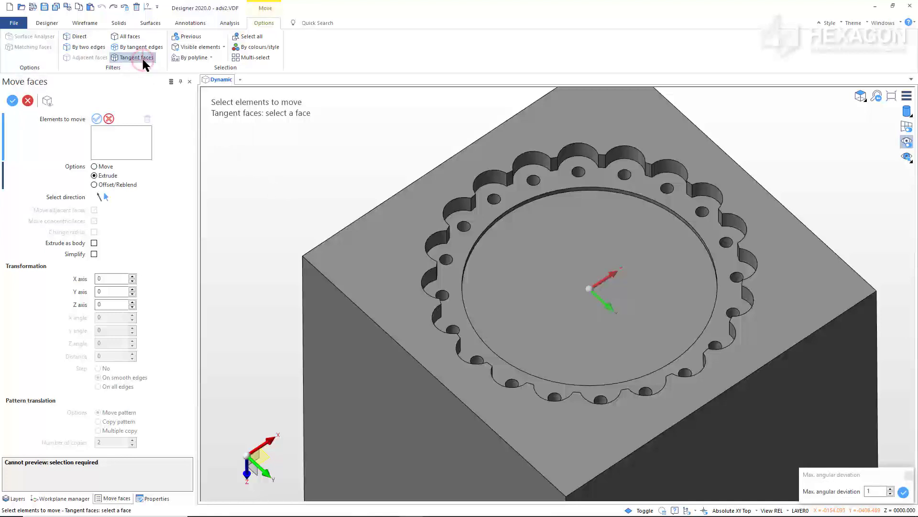
{"action": "left_click", "coordinate": [249, 58]}
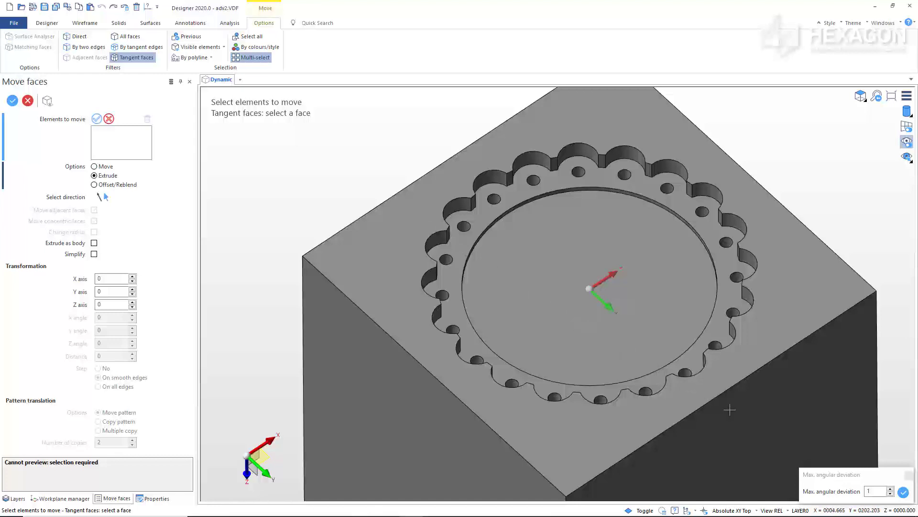
{"action": "left_click", "coordinate": [873, 492]}
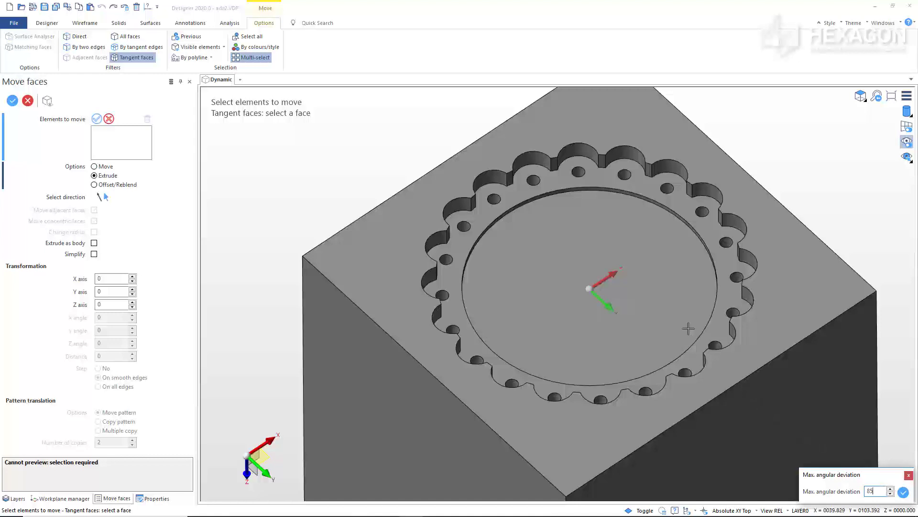
{"action": "left_click", "coordinate": [531, 158]}
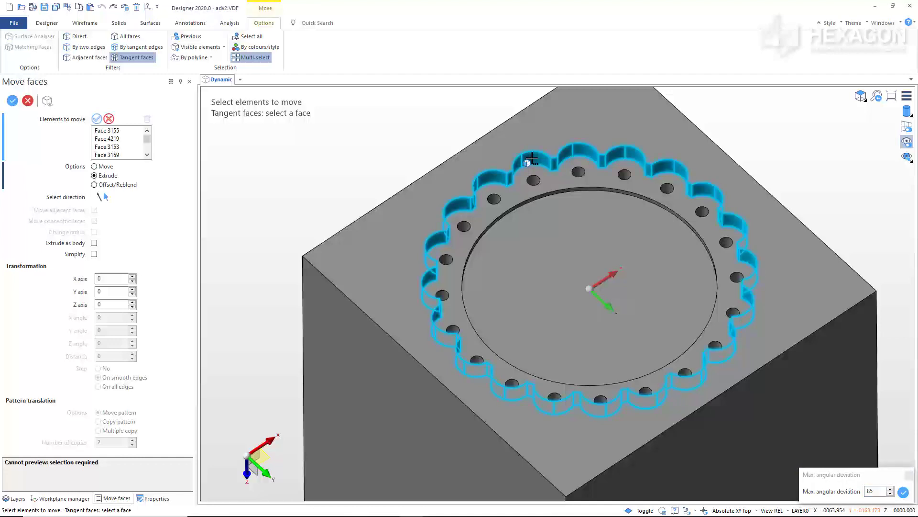
{"action": "left_click", "coordinate": [543, 196]}
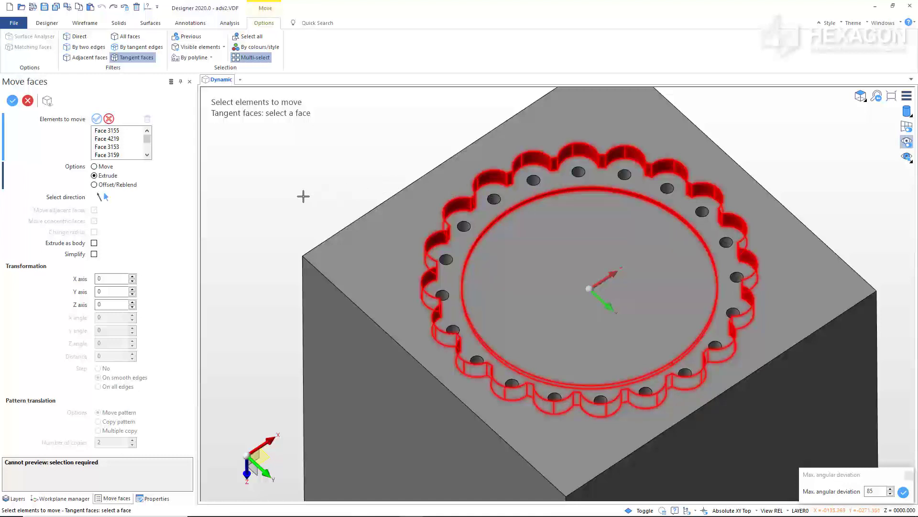
Step: Offset the selected recess walls by a distance of 0.5 using Offset/Reblend, with Move concentric faces disabled
{"action": "left_click", "coordinate": [130, 185]}
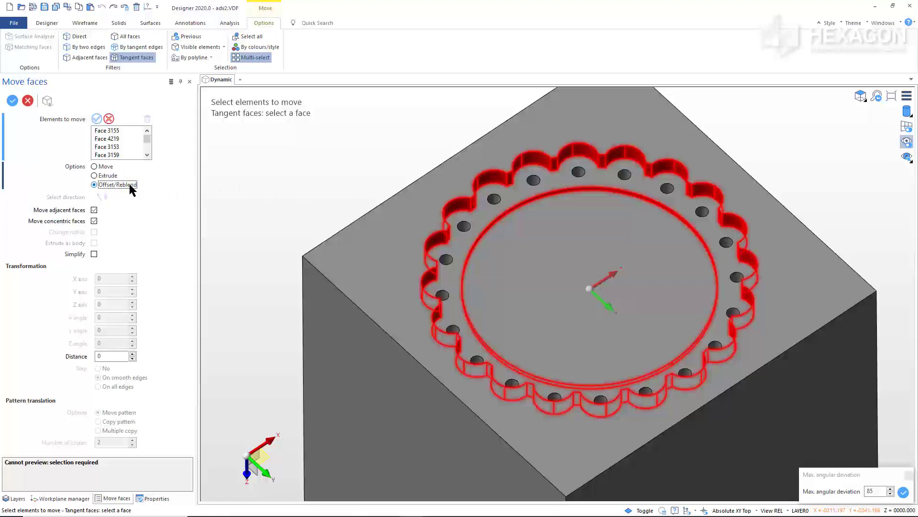
{"action": "left_click", "coordinate": [95, 220]}
{"action": "left_click", "coordinate": [103, 357]}
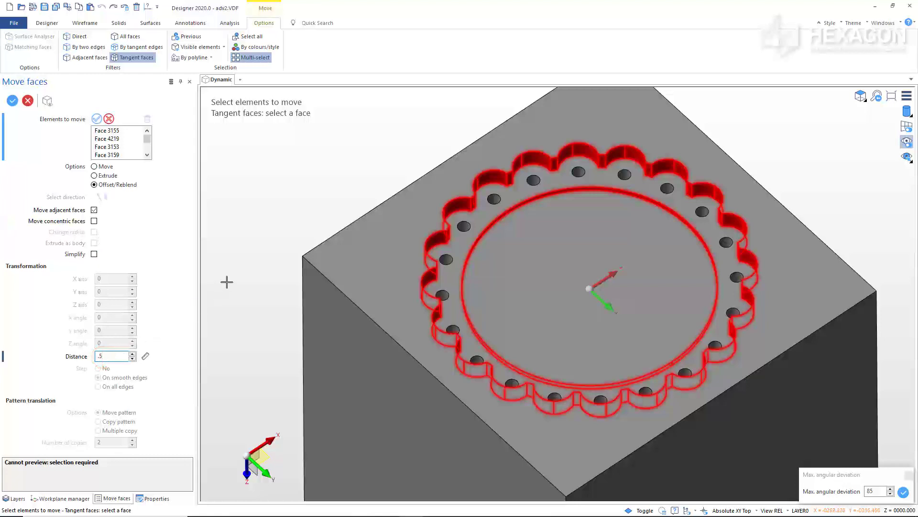
{"action": "key", "text": "Return"}
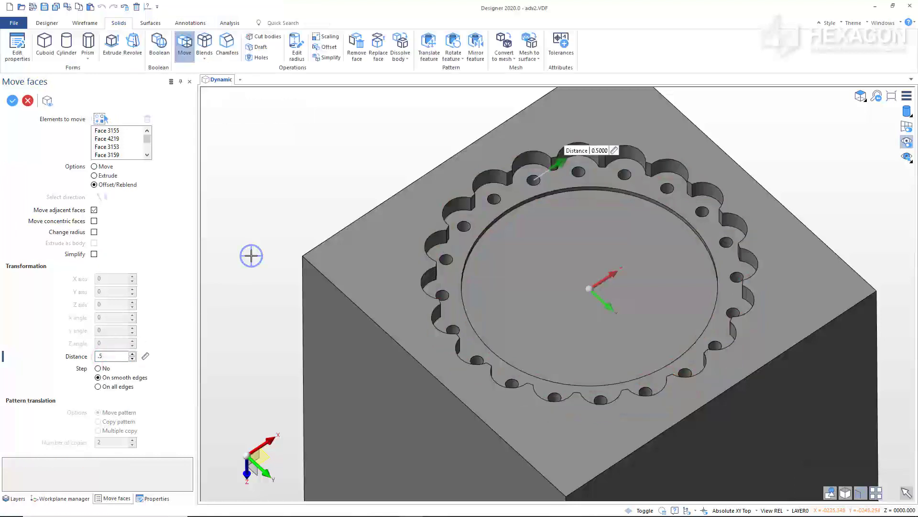
Step: Show all solids and the wireframe in LAYER0, and clear the selection
{"action": "left_click", "coordinate": [18, 497]}
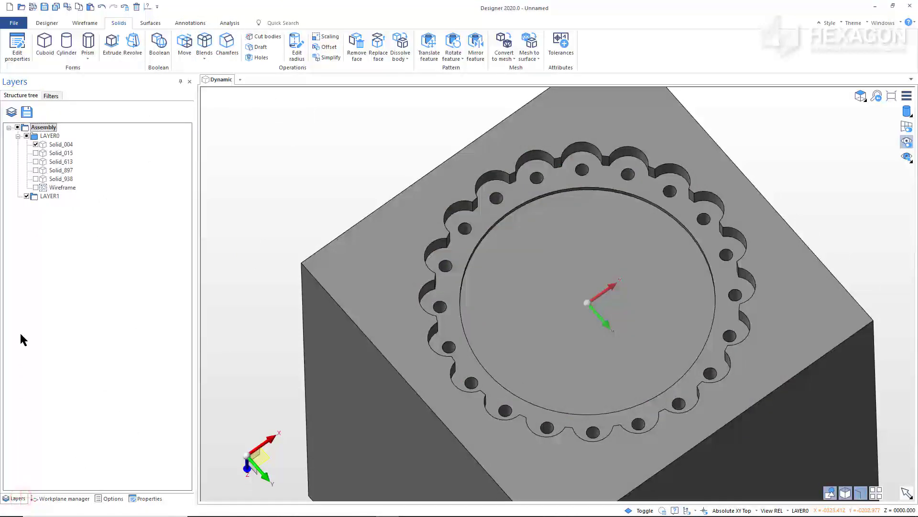
{"action": "left_click", "coordinate": [26, 136]}
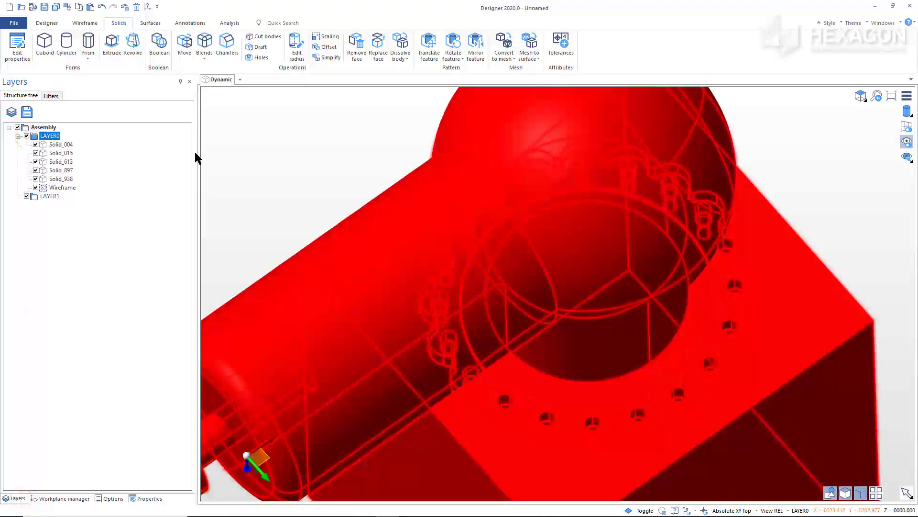
{"action": "left_click", "coordinate": [224, 154]}
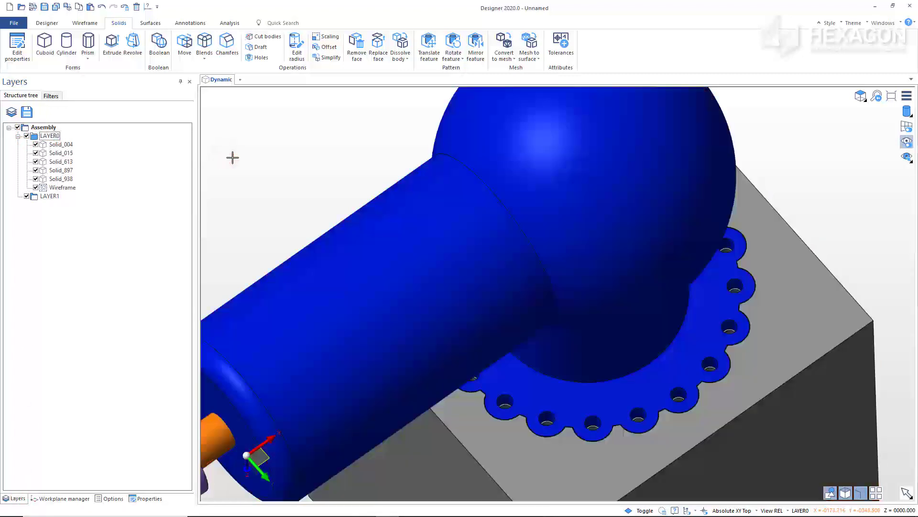
Step: Examine the clearance between the flange and the block's scalloped recess, and view the whole assembly in Isometric Front Right
{"action": "right_click", "coordinate": [314, 150]}
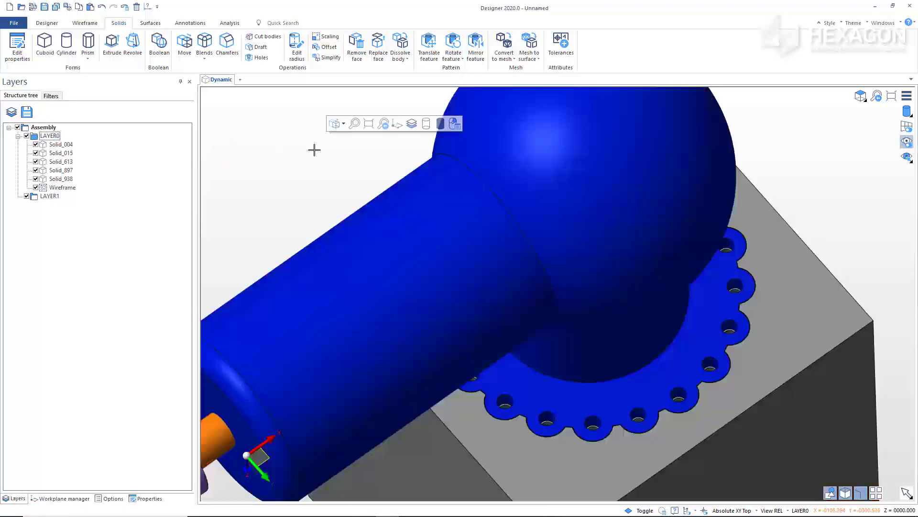
{"action": "middle_click_drag", "start_coordinate": [318, 155], "coordinate": [373, 212]}
{"action": "scroll", "coordinate": [450, 220], "scroll_direction": "up", "scroll_amount": 6}
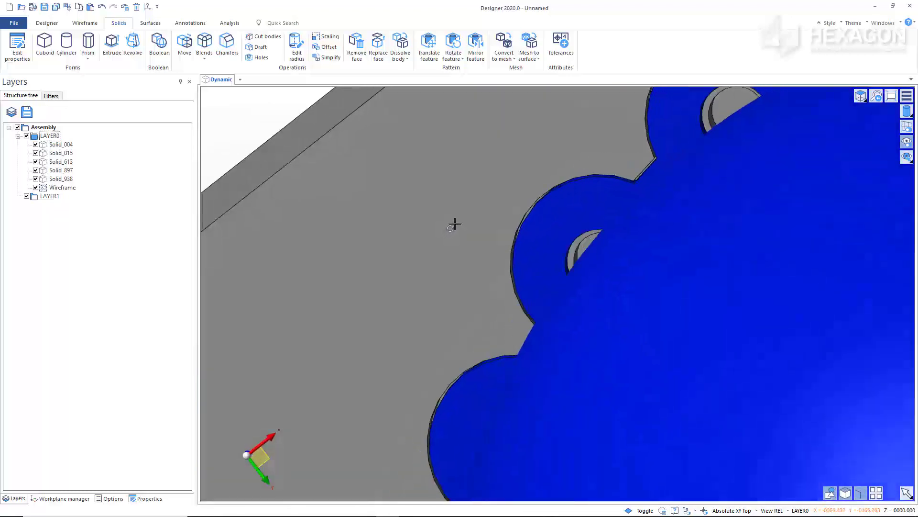
{"action": "scroll", "coordinate": [457, 220], "scroll_direction": "down", "scroll_amount": 8}
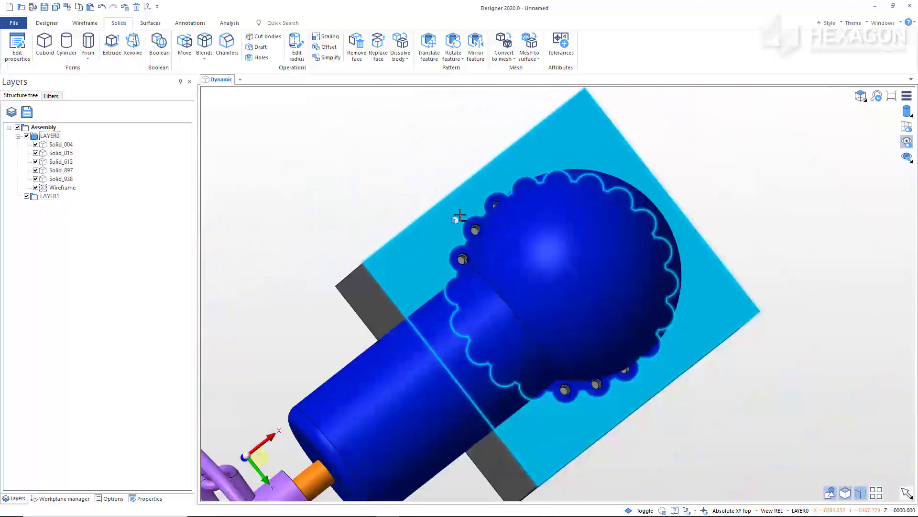
{"action": "left_click", "coordinate": [860, 96]}
{"action": "left_click", "coordinate": [861, 199]}
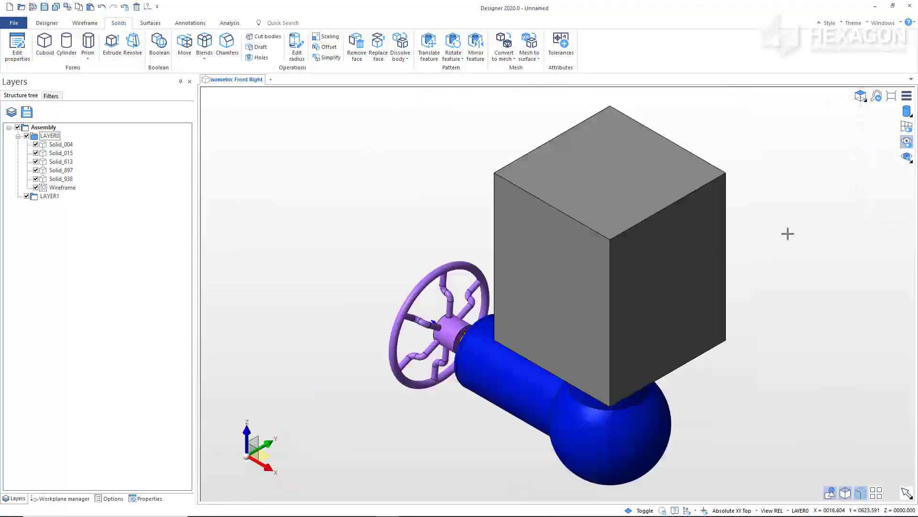